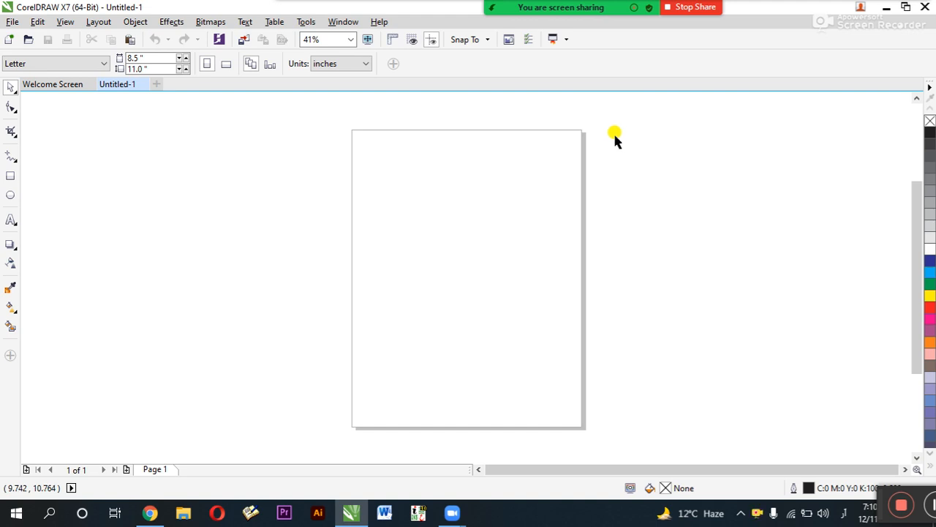
left_click(13, 22)
left_click(12, 22)
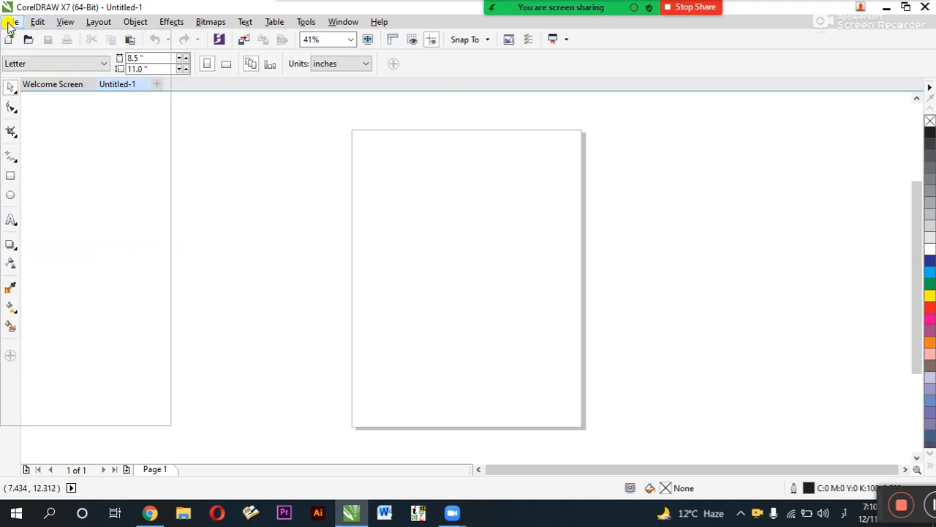
left_click(13, 22)
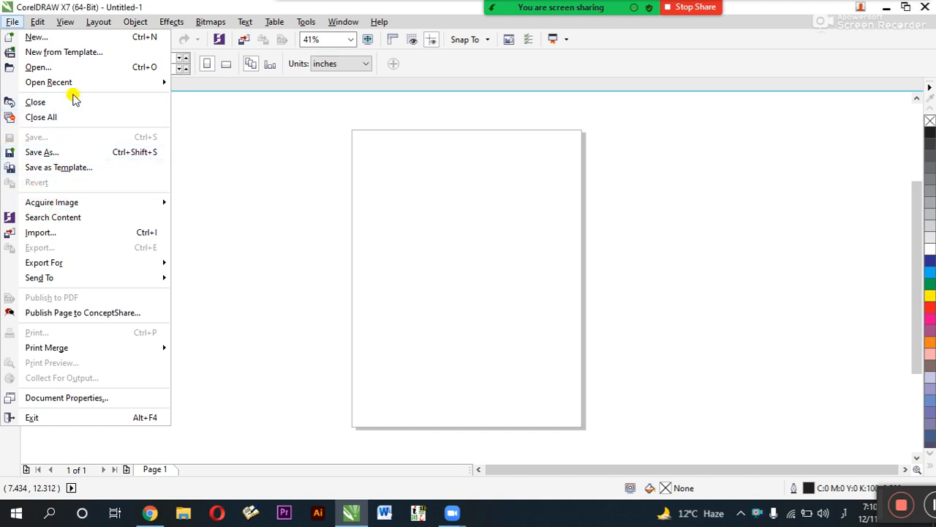
mouse_move(86, 25)
mouse_move(12, 22)
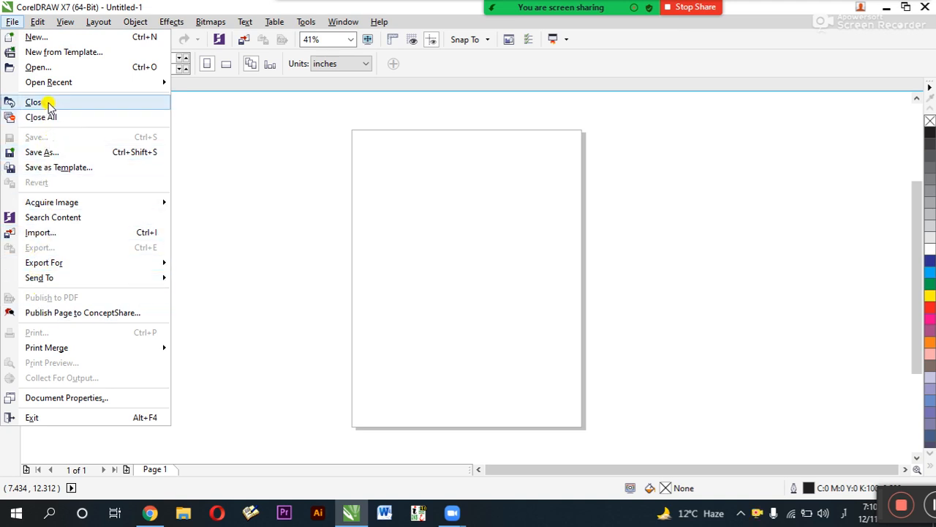
left_click(36, 22)
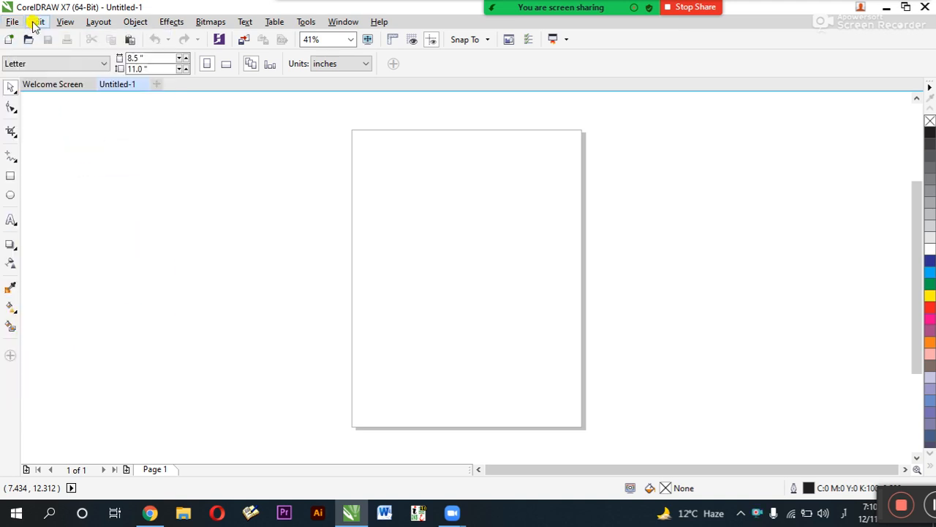
left_click(37, 21)
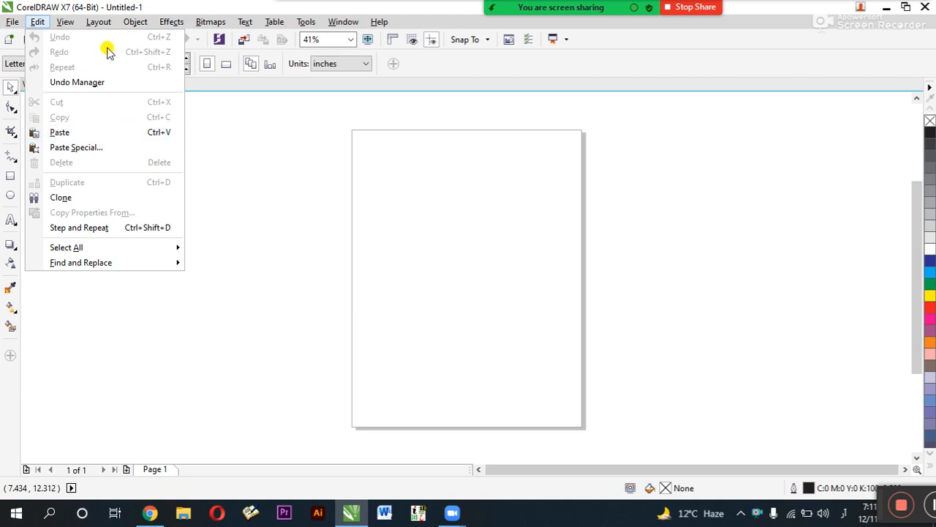
mouse_move(121, 261)
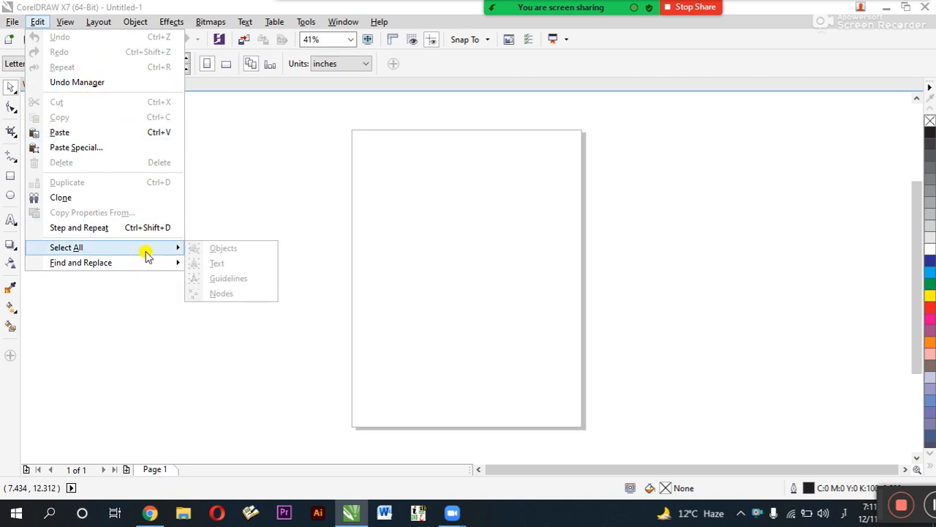
left_click(302, 208)
left_click_drag(246, 180, 350, 252)
left_click(34, 22)
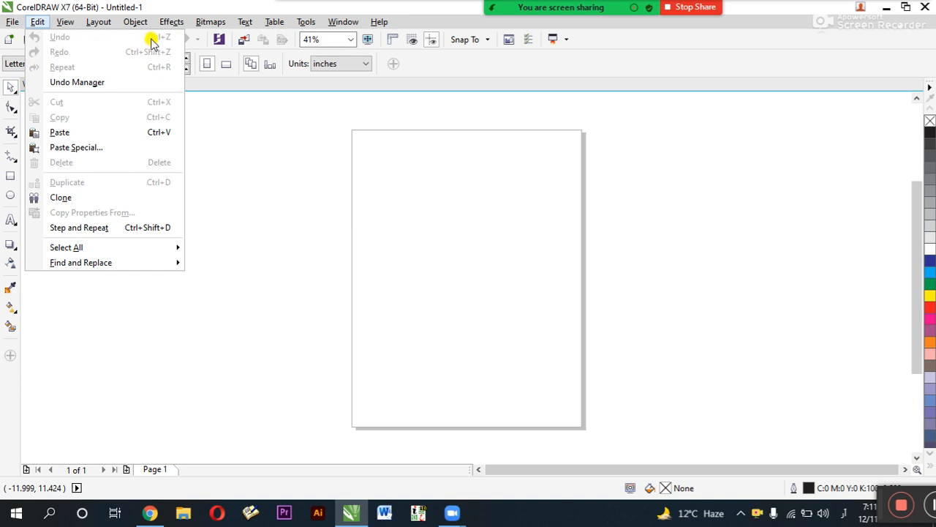
left_click(347, 278)
left_click_drag(107, 144, 342, 232)
Draw a rectangle about 5.61 by 5.66 inches and place two same-size copies so the three spread across the page and the area beside it.
left_click(11, 176)
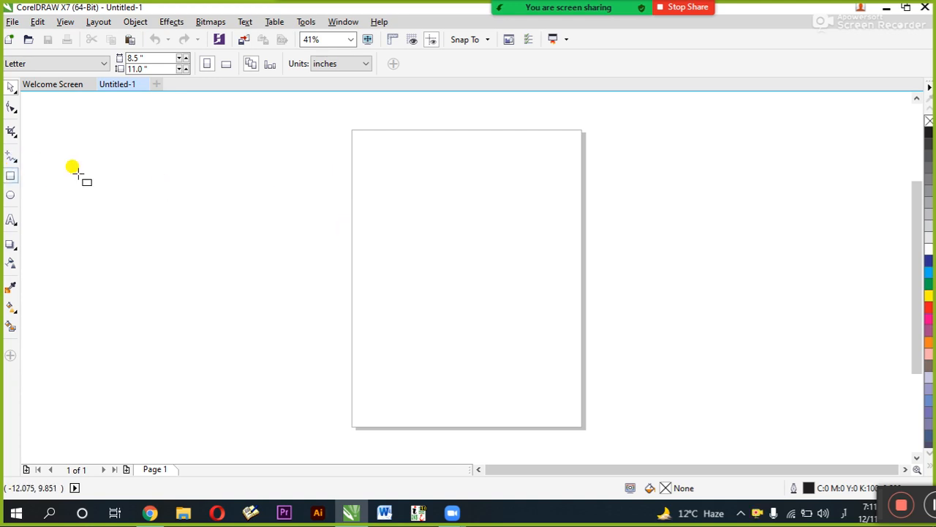
mouse_move(344, 113)
left_mouse_down()
mouse_move(476, 268)
mouse_move(497, 266)
left_mouse_up()
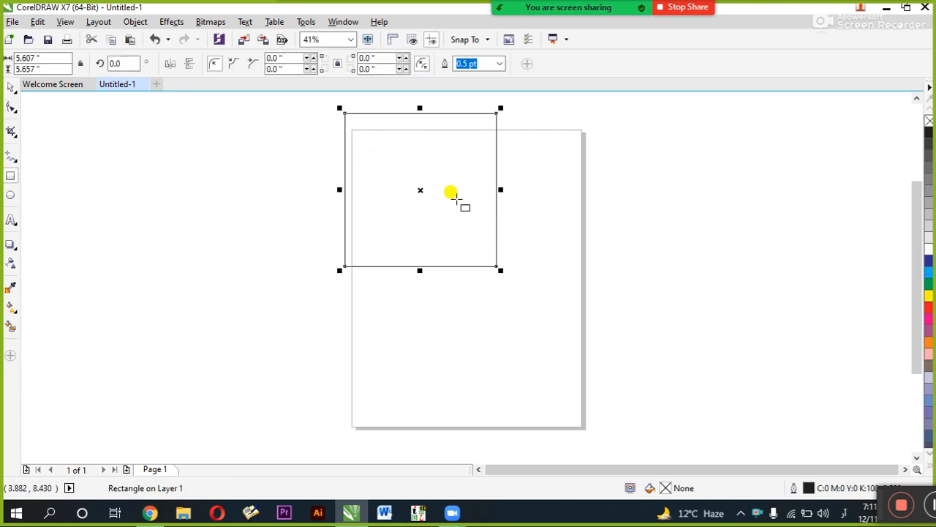
left_click_drag(423, 205, 465, 283)
left_click_drag(487, 237, 290, 235)
Enlarge the leftmost rectangle proportionally from its upper-right corner to about 6.52 by 6.58 inches.
left_click(190, 186)
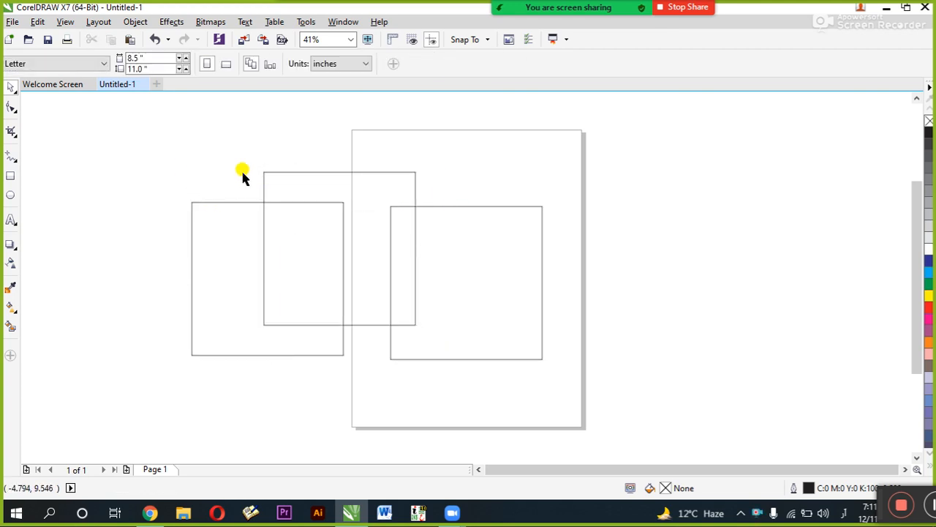
left_click(341, 230)
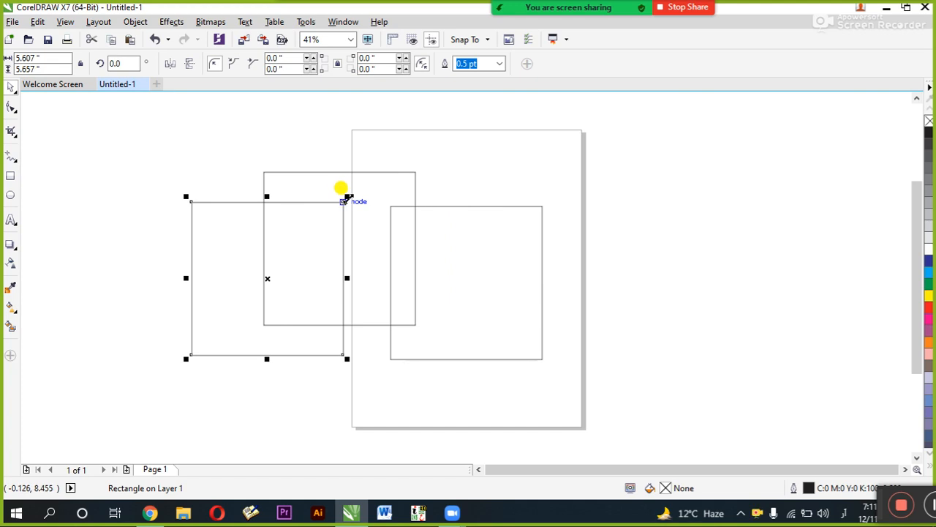
left_click_drag(348, 198, 407, 169)
Delete all three rectangles together and undo the deletion.
left_click_drag(608, 115, 131, 418)
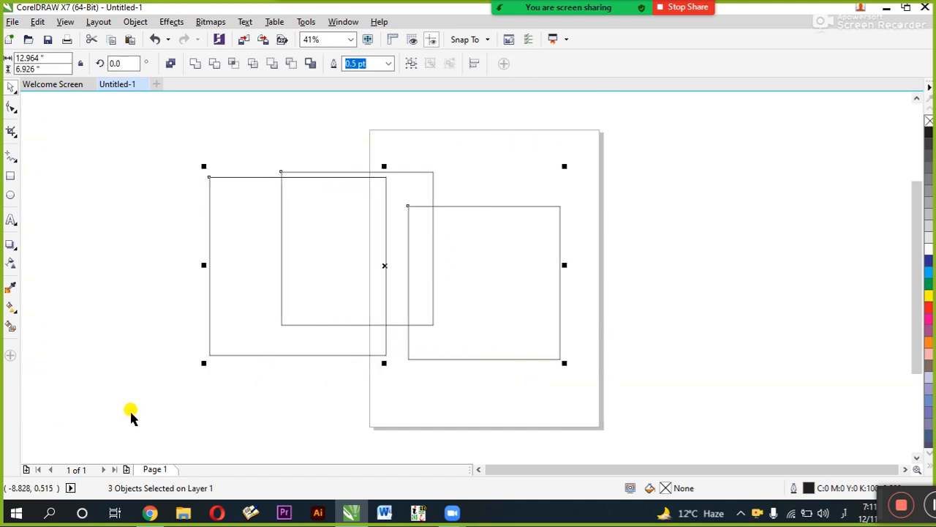
key("Delete")
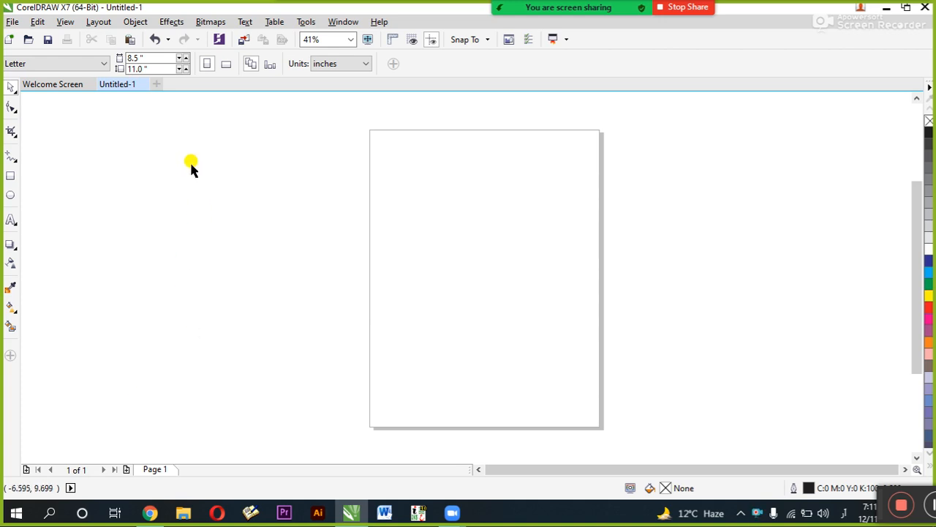
left_click(40, 23)
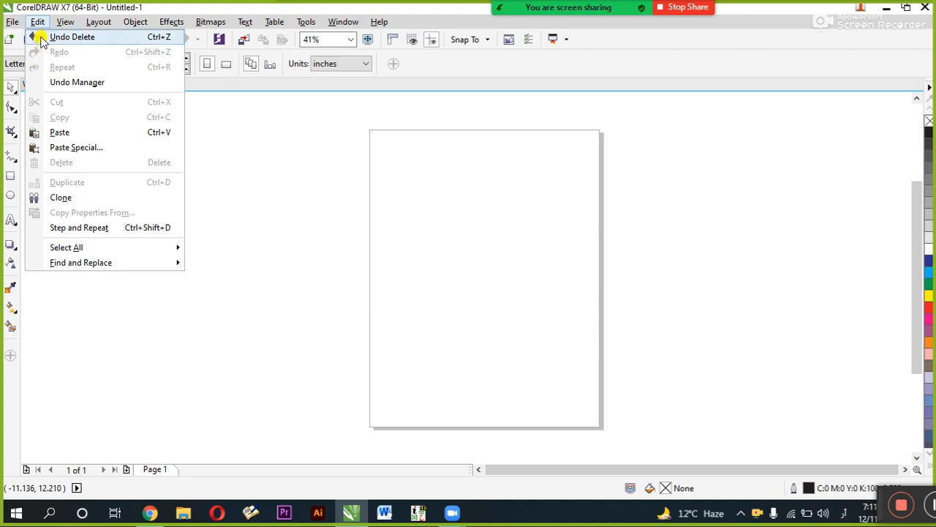
left_click(112, 37)
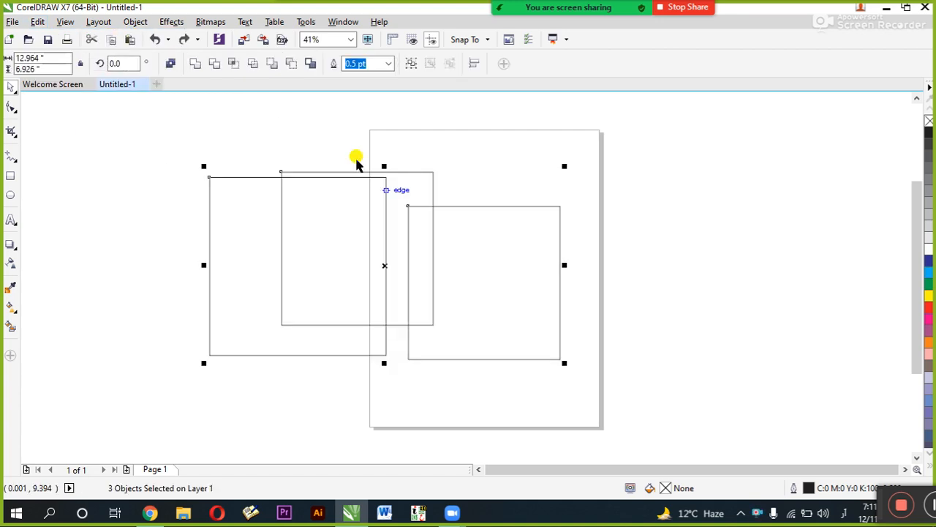
left_click(472, 139)
left_click(352, 219)
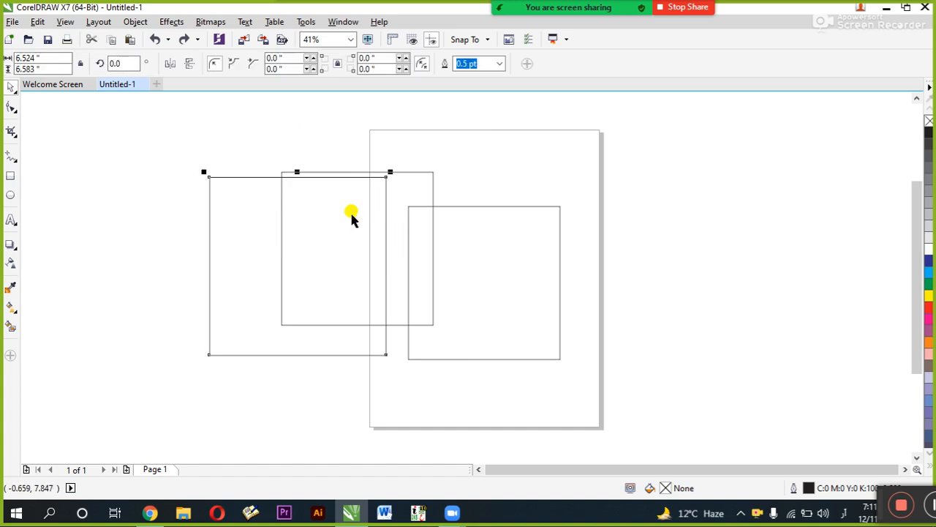
left_click_drag(140, 139, 607, 397)
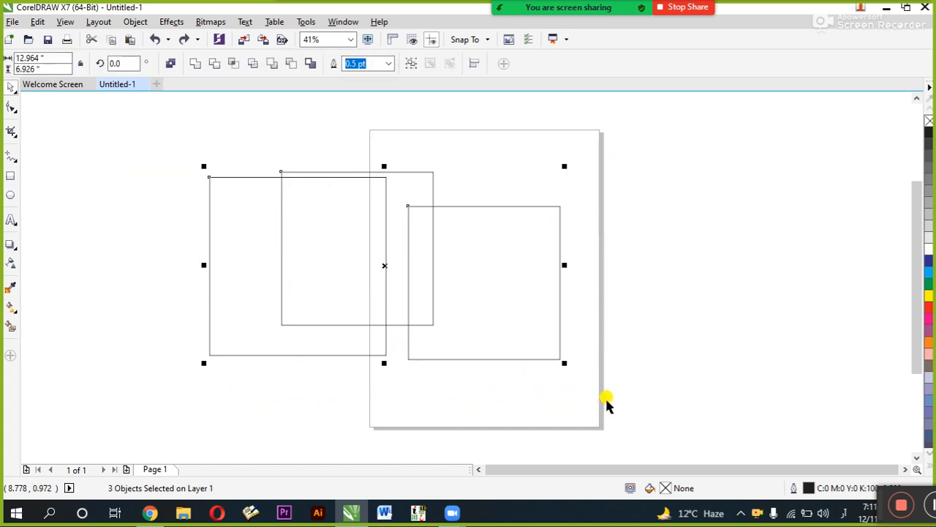
left_click(524, 379)
left_click_drag(642, 117, 6, 510)
left_click_drag(181, 381, 809, 130)
left_click(633, 132)
key("F4")
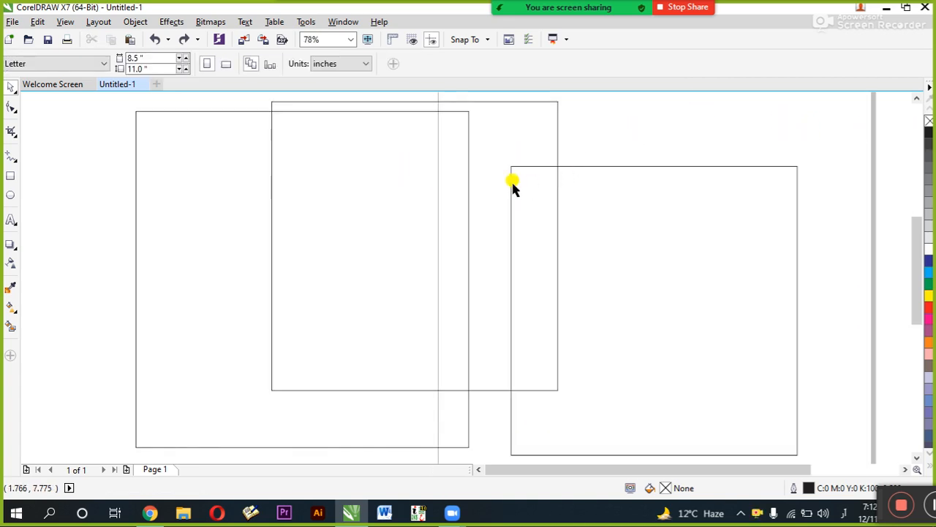
Redo the deletion of the three rectangles, switch back and forth between undo and redo, and end with the deletion undone.
left_click(40, 22)
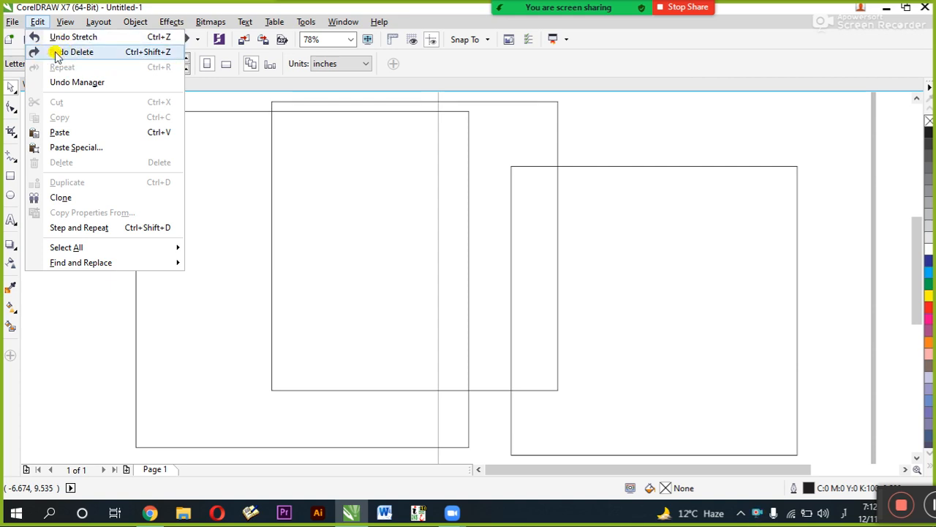
left_click(97, 53)
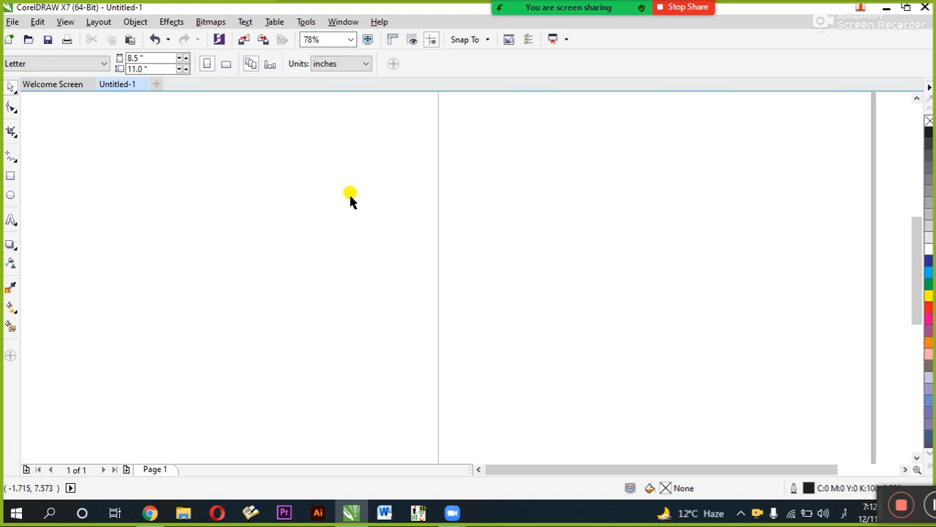
scroll(349, 198, "down", 5)
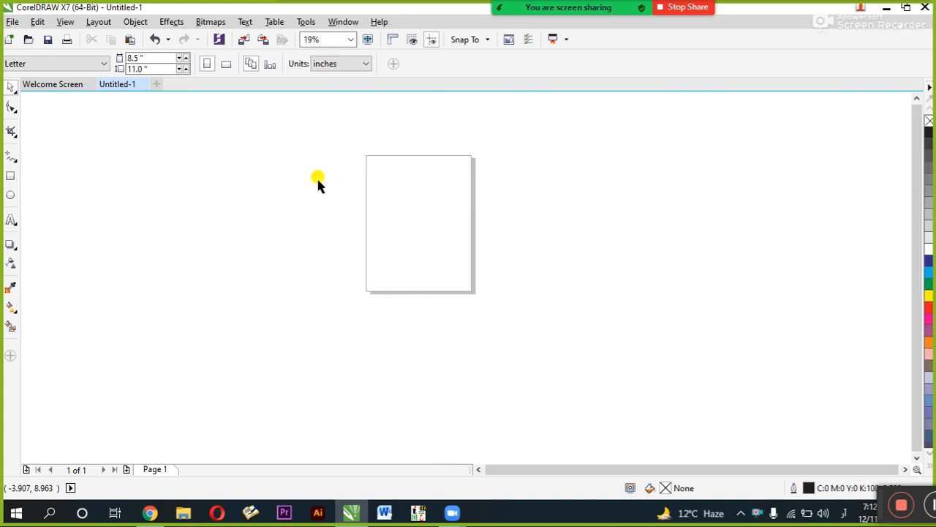
key("ctrl+z")
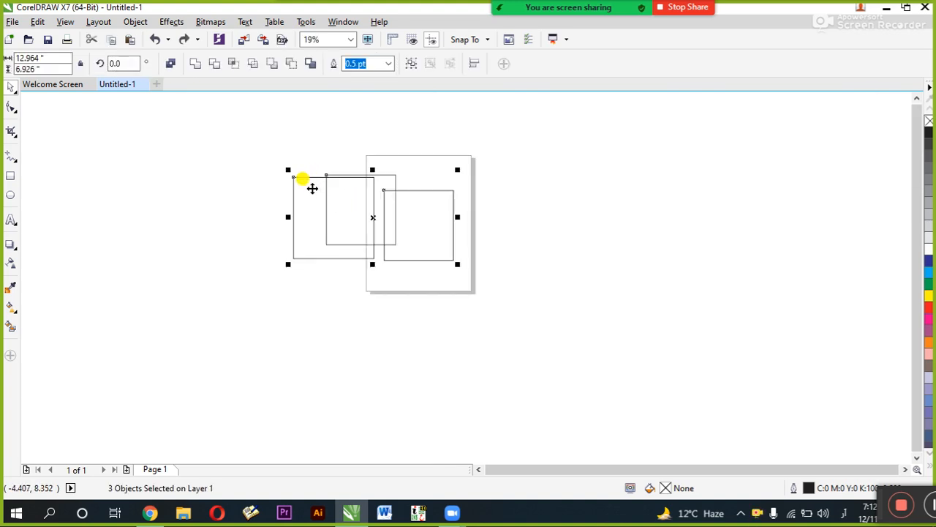
key("ctrl+shift+z")
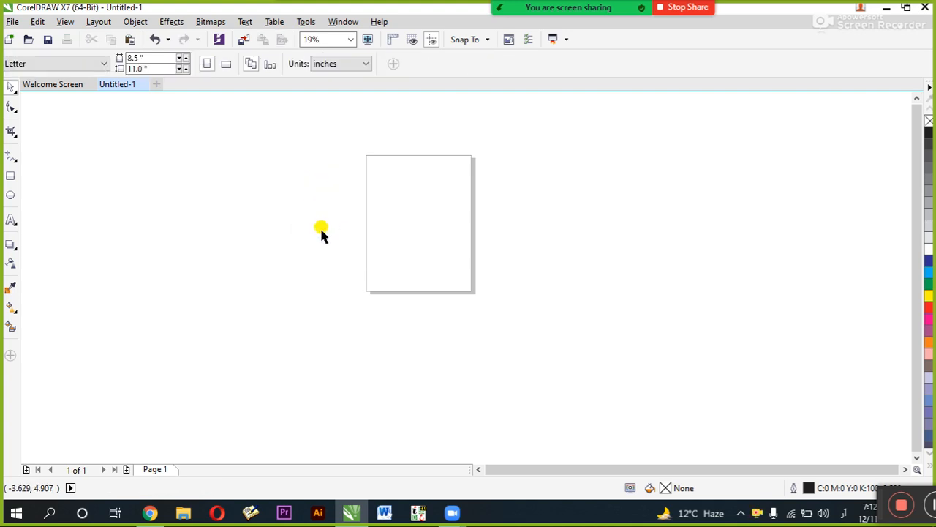
left_click(47, 23)
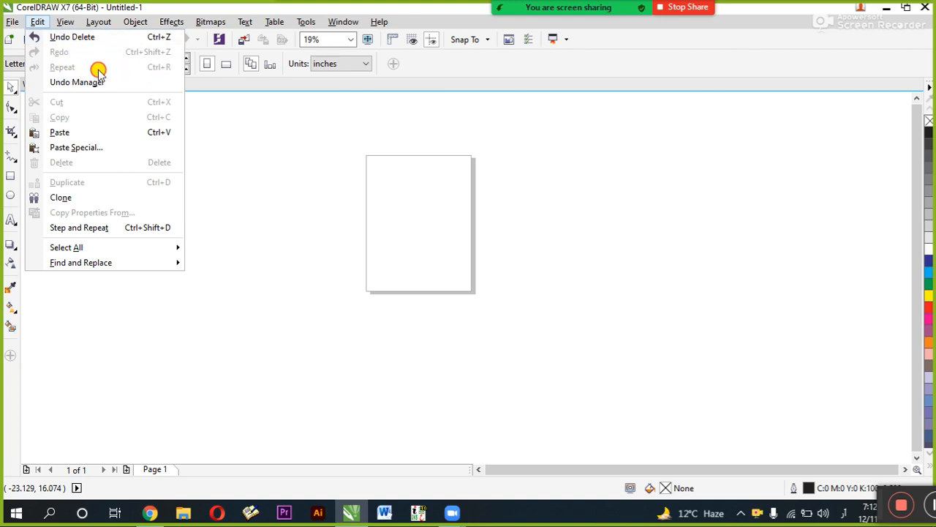
left_click(205, 84)
key("ctrl+z")
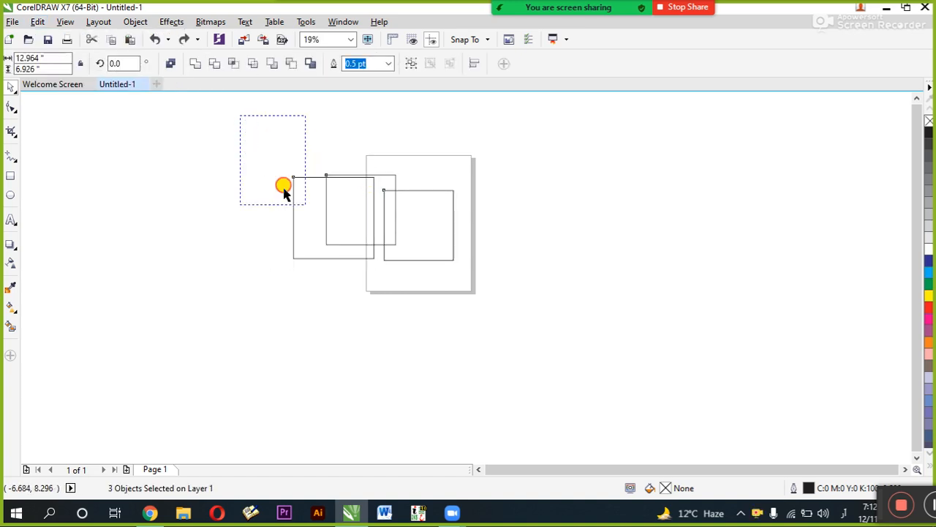
Enlarge the three selected rectangles by repeating the same proportional stretch until they measure about 37.46 by 20.01 inches overall.
key("ctrl+r")
key("ctrl+r")
key("ctrl+r")
key("ctrl+r")
key("ctrl+r")
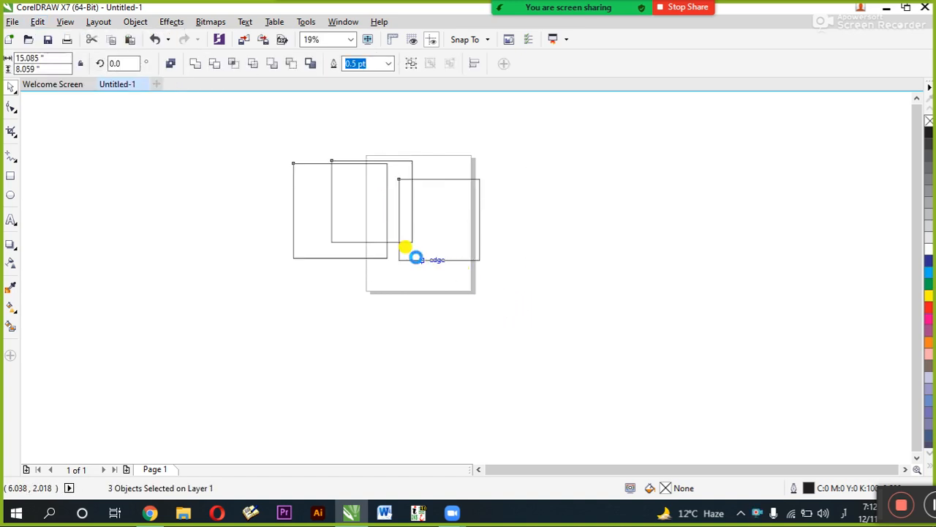
key("ctrl+r")
key("ctrl+r")
scroll(406, 245, "down", 1)
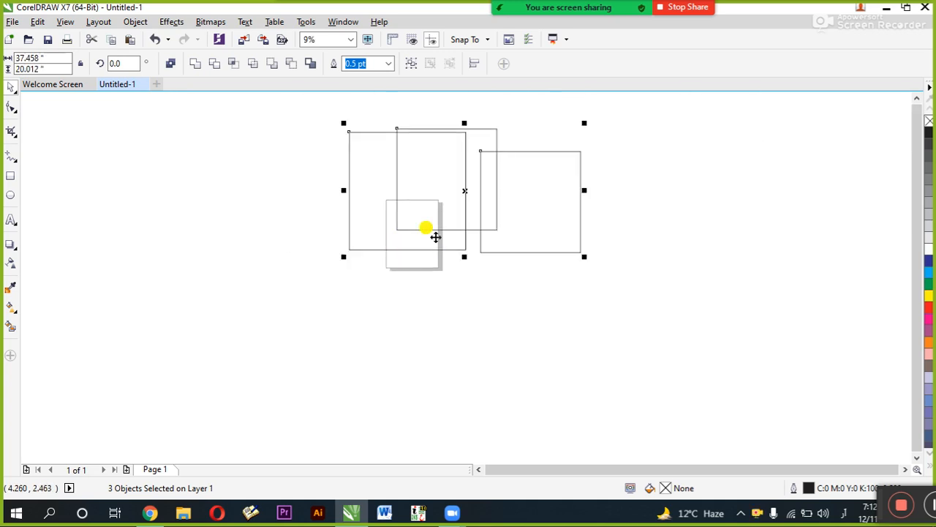
Move the three selected rectangles down and to the left, and repeat that same move four times.
left_click_drag(451, 200, 403, 262)
key("ctrl+r")
key("ctrl+r")
key("ctrl+r")
key("ctrl+r")
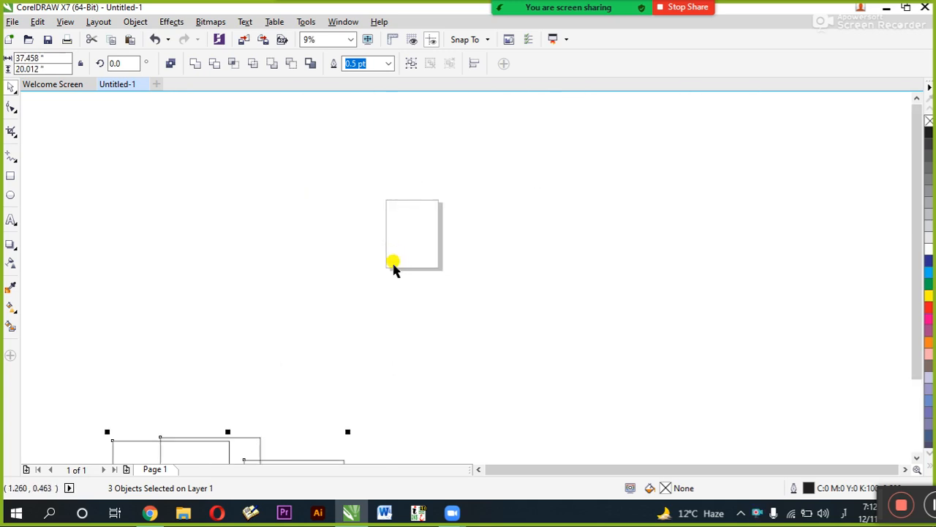
Move the three selected rectangles upward and repeat that move twice so they end up above the page.
left_click_drag(198, 437, 226, 194)
key("ctrl+r")
key("ctrl+r")
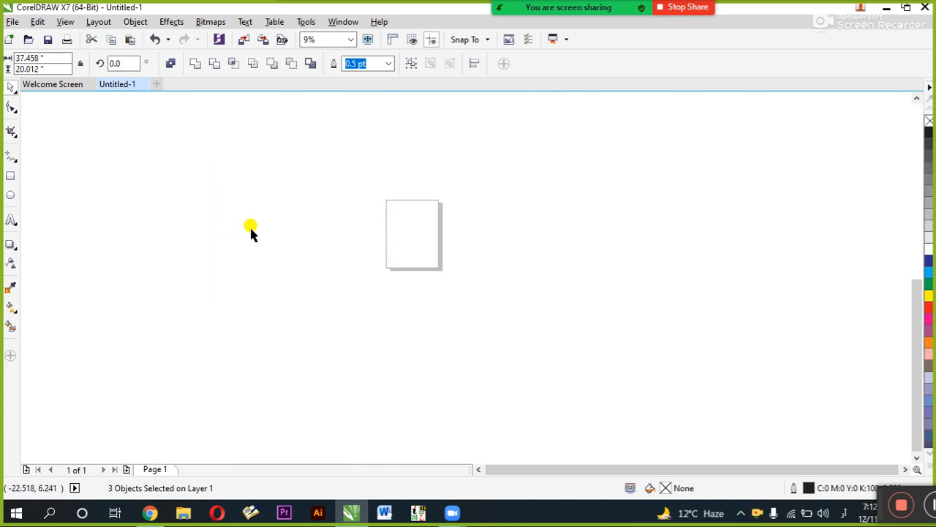
Scale the three selected rectangles down together to about 2.86 by 1.53 inches overall.
scroll(307, 233, "down", 4)
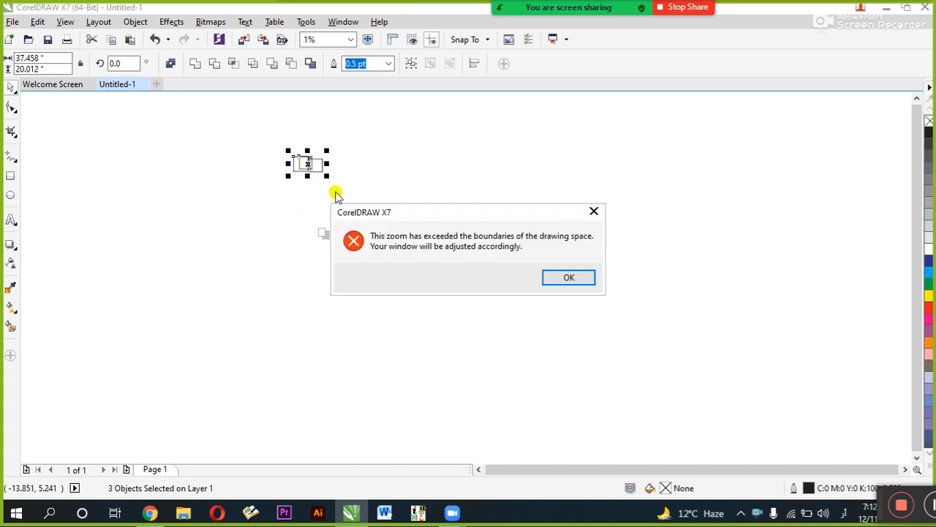
left_click(569, 277)
left_click_drag(487, 169, 267, 380)
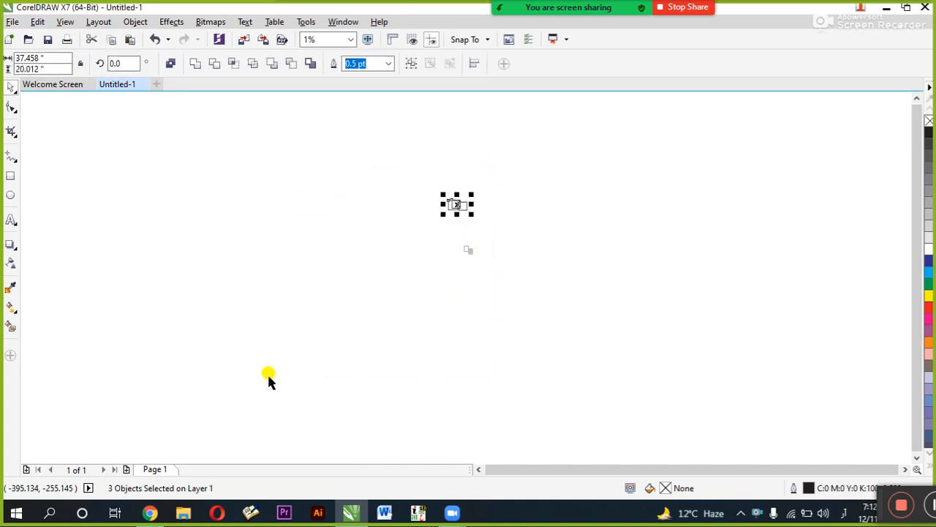
key("shift+F2")
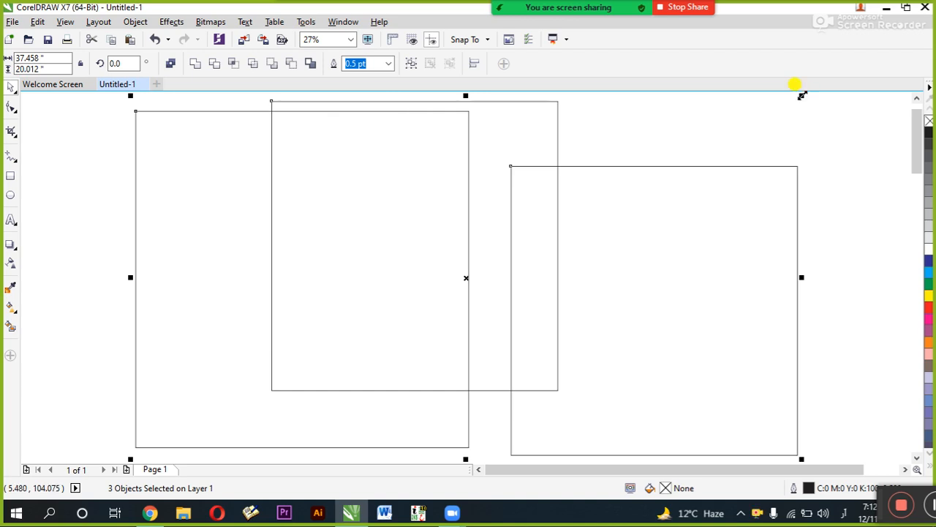
left_click_drag(802, 95, 403, 332)
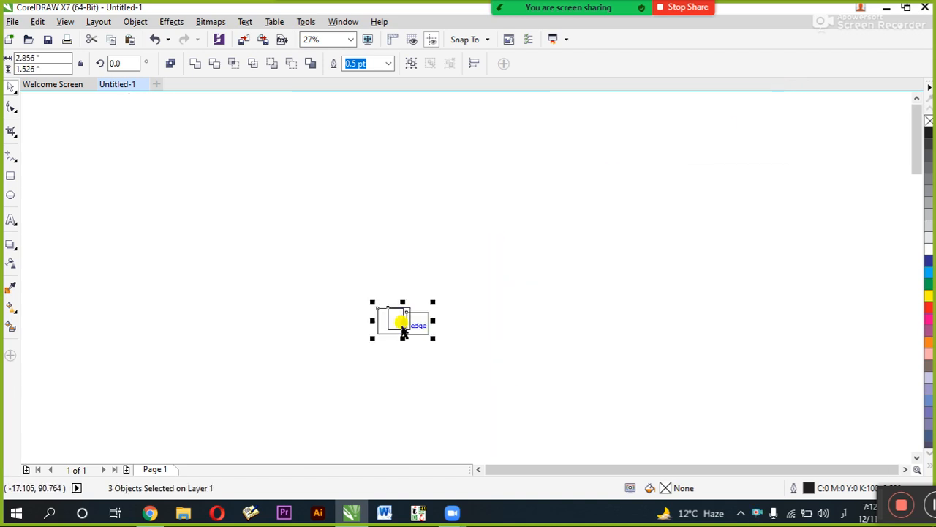
scroll(387, 261, "down", 3)
scroll(387, 261, "up", 8)
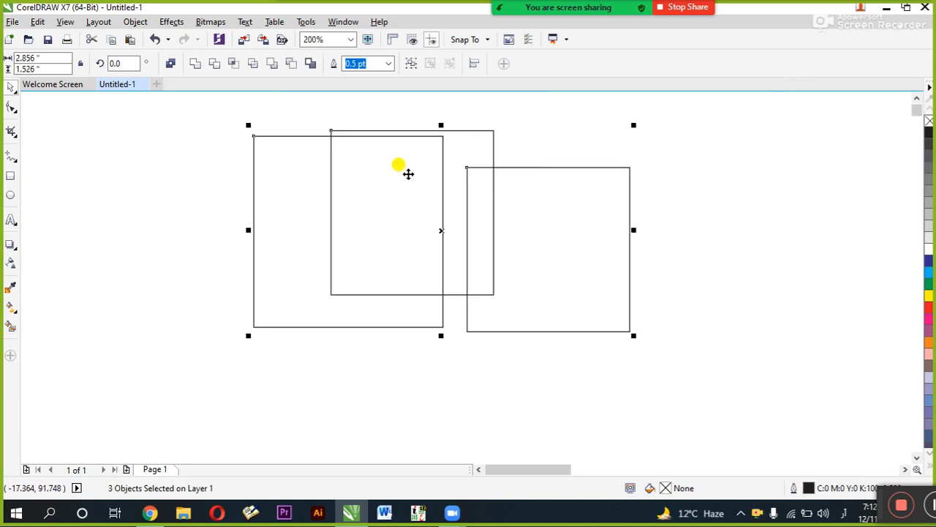
scroll(395, 224, "down", 3)
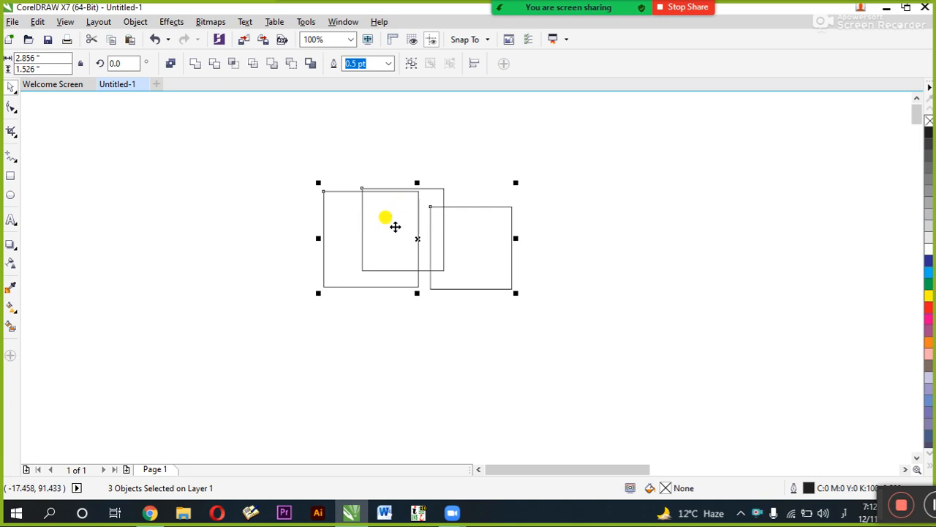
Move the three selected rectangles to the left and repeat that same move twice.
left_click_drag(393, 255, 150, 238)
scroll(245, 258, "down", 2)
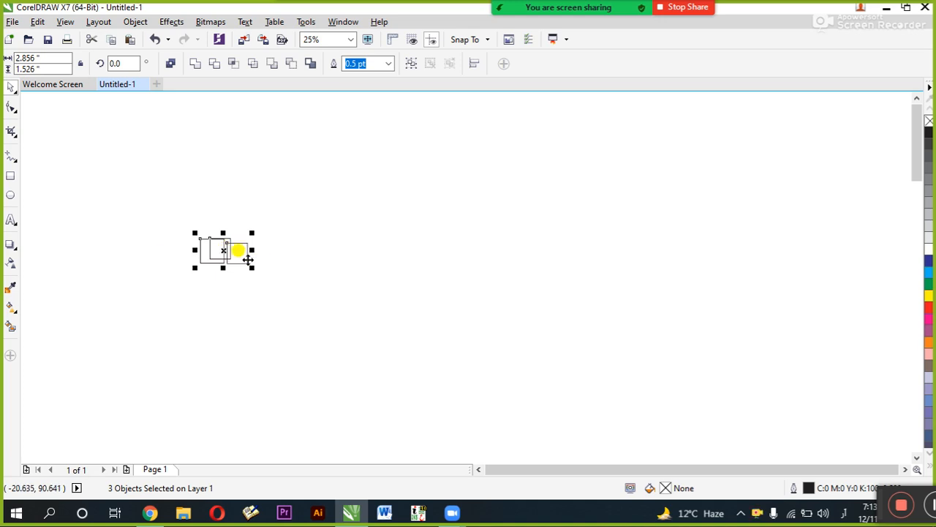
key("ctrl+r")
key("ctrl+r")
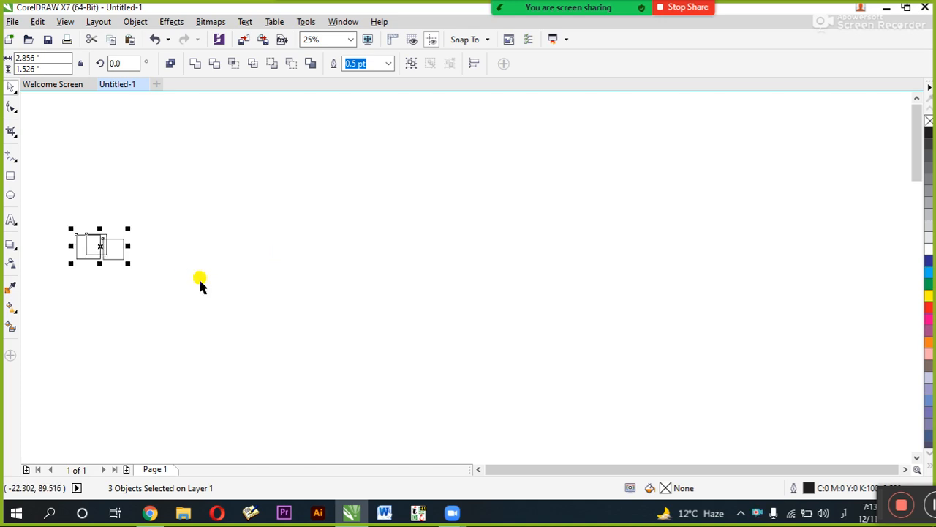
Move the three selected rectangles up with one repeat of the move, and to the right with two repeats.
left_click_drag(107, 250, 106, 212)
key("ctrl+r")
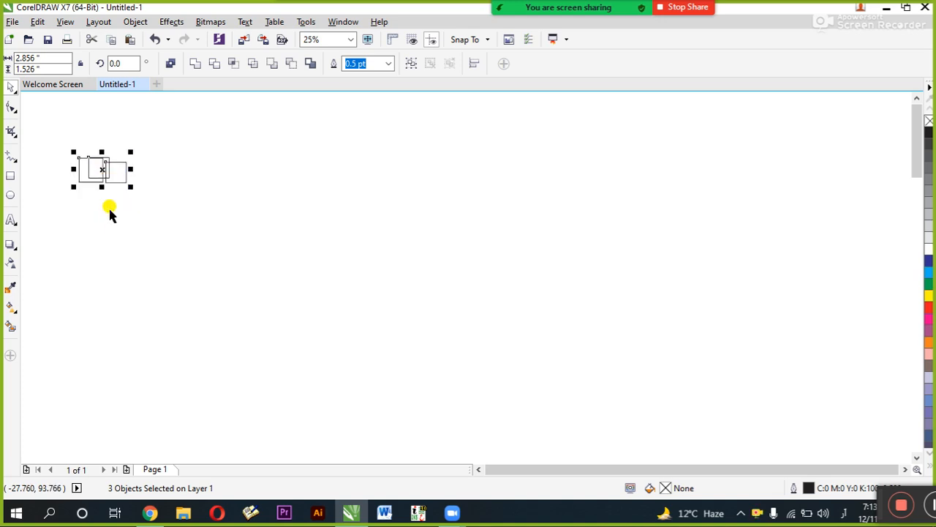
left_click_drag(101, 167, 158, 167)
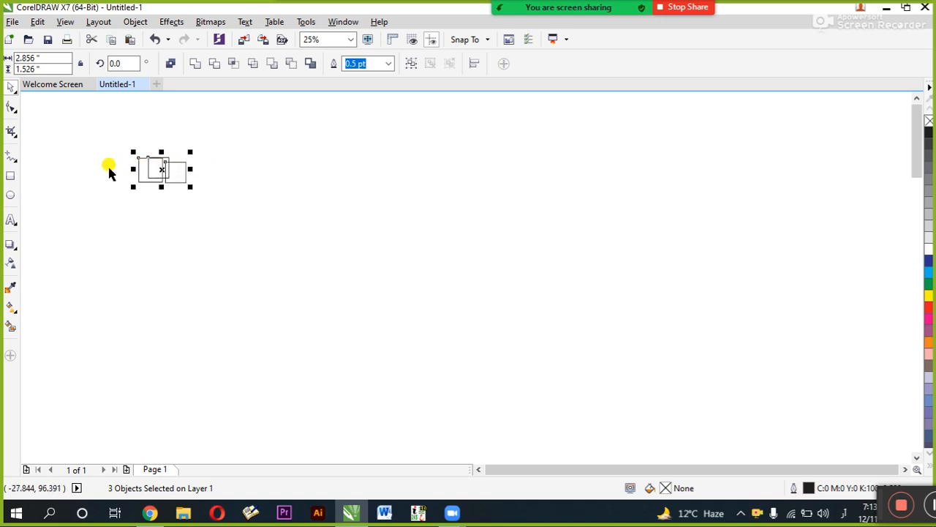
key("ctrl+r")
key("ctrl+r")
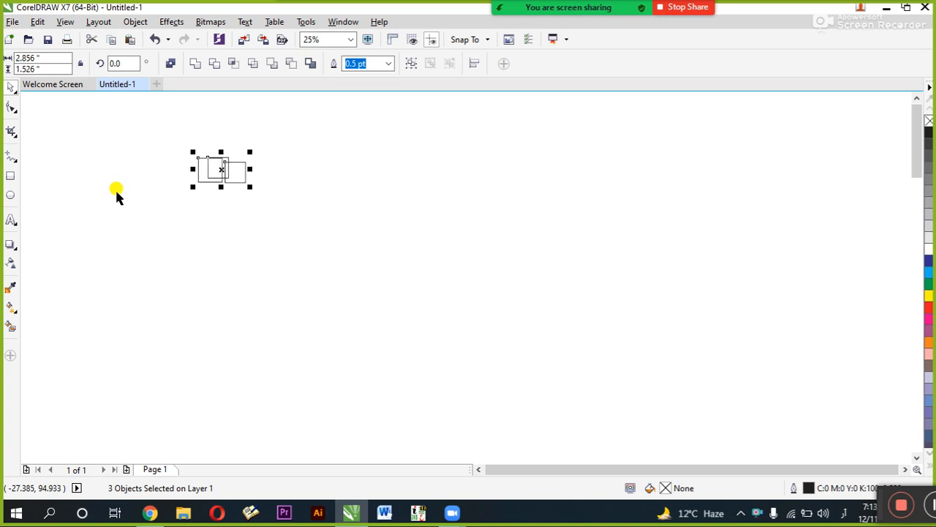
Duplicate the group of three rectangles directly beside itself on the right and repeat the duplication four times to form a row.
mouse_move(269, 169)
left_mouse_down()
mouse_move(330, 168)
mouse_move(322, 180)
left_mouse_up()
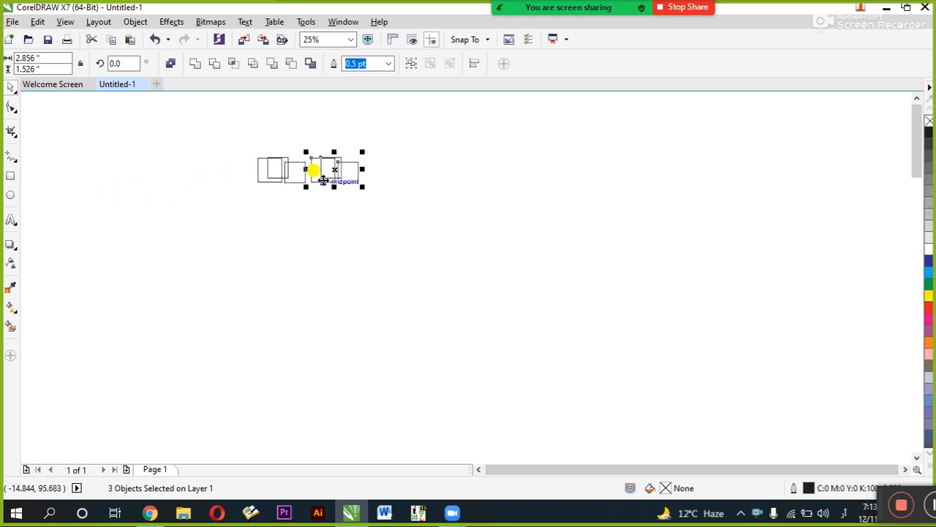
key("ctrl+r")
key("ctrl+r")
key("ctrl+r")
key("ctrl+r")
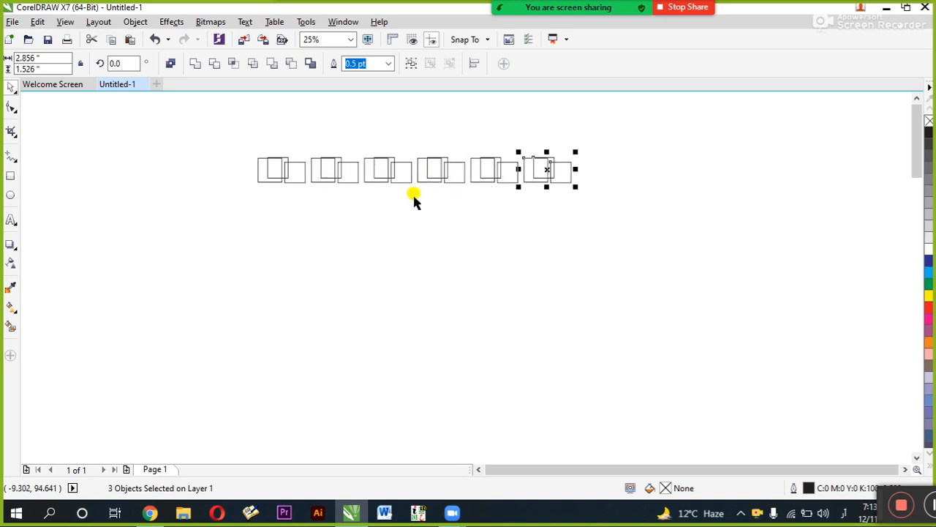
Undo the repeated duplications of the three rectangles and delete the rectangles that remain.
key("ctrl+z")
key("ctrl+z")
key("ctrl+z")
key("ctrl+z")
key("ctrl+z")
key("ctrl+z")
left_click_drag(314, 125, 193, 235)
key("Delete")
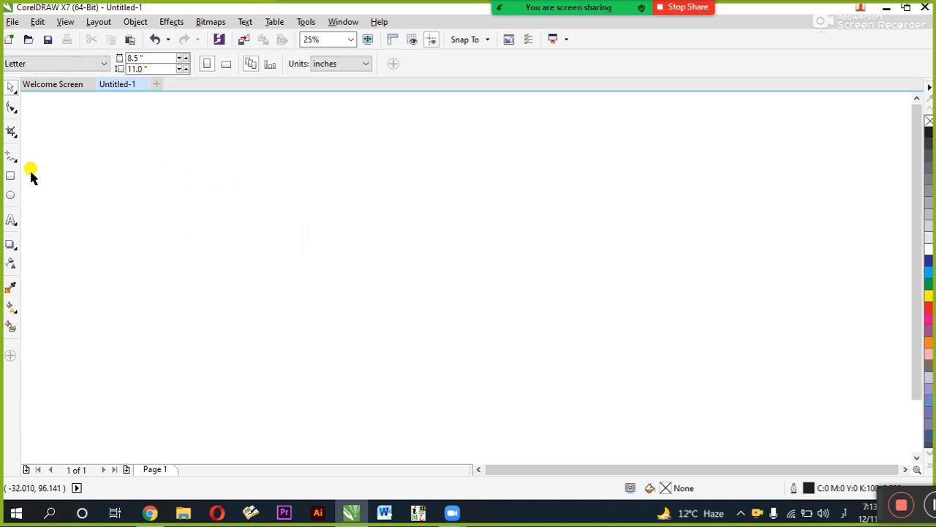
Draw a rectangle about 2.46 by 1.17 inches and place three copies by hand in a row to its right.
left_click(10, 176)
mouse_move(169, 165)
left_mouse_down()
mouse_move(255, 198)
mouse_move(240, 215)
left_mouse_up()
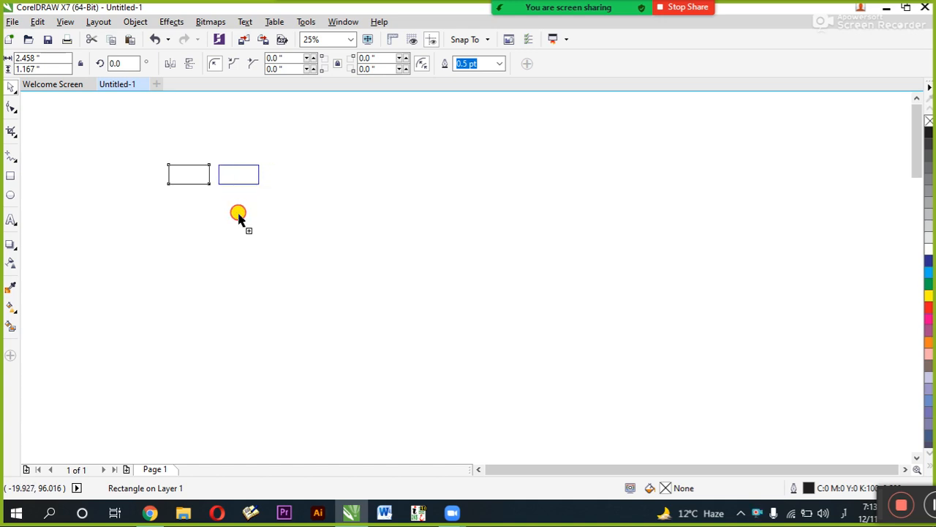
left_click_drag(238, 174, 288, 188)
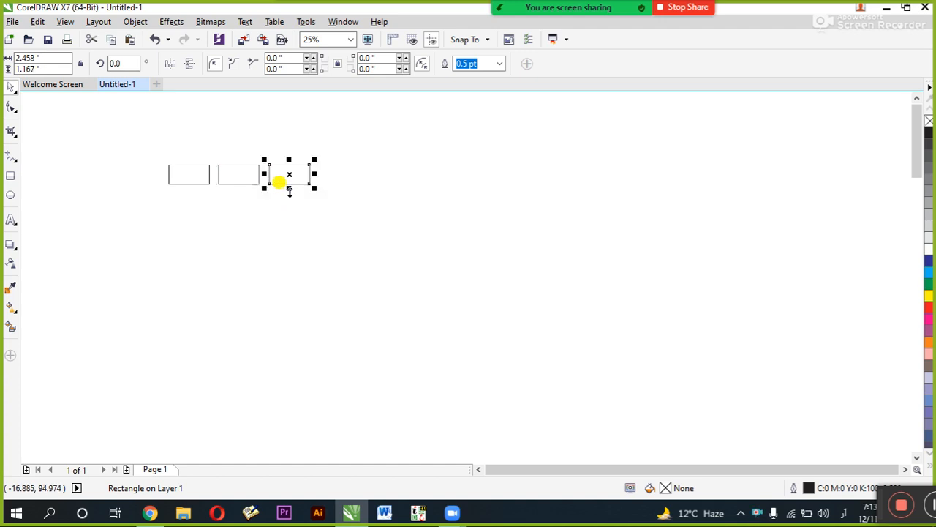
left_click_drag(303, 184, 332, 183)
Delete the three hand-placed copies and duplicate the first rectangle once, level with it and a small gap to its right.
left_click_drag(399, 139, 209, 228)
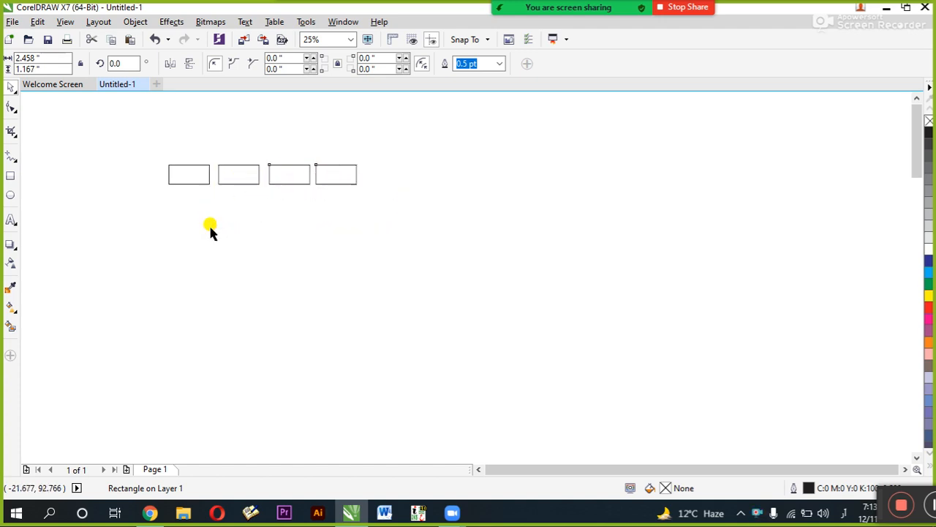
key("Delete")
left_click(188, 179)
left_click_drag(188, 180, 237, 188)
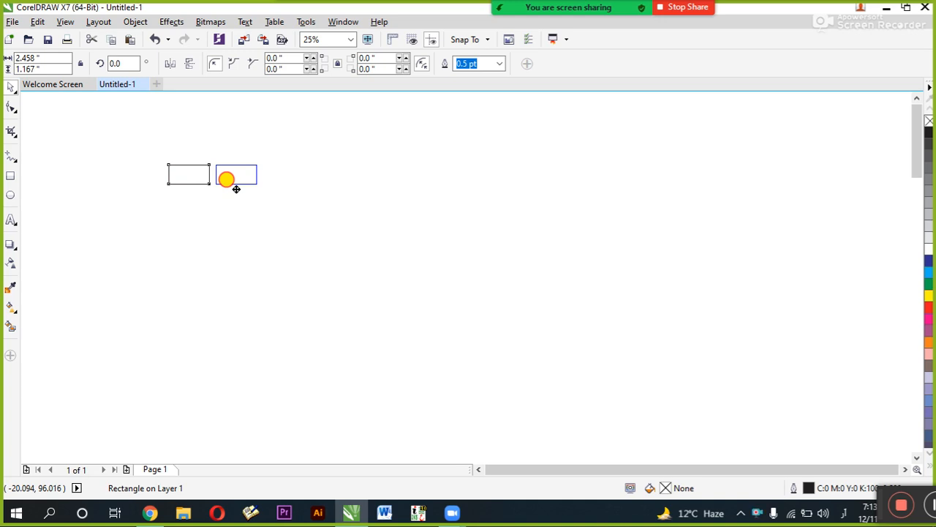
left_click_drag(236, 188, 234, 188)
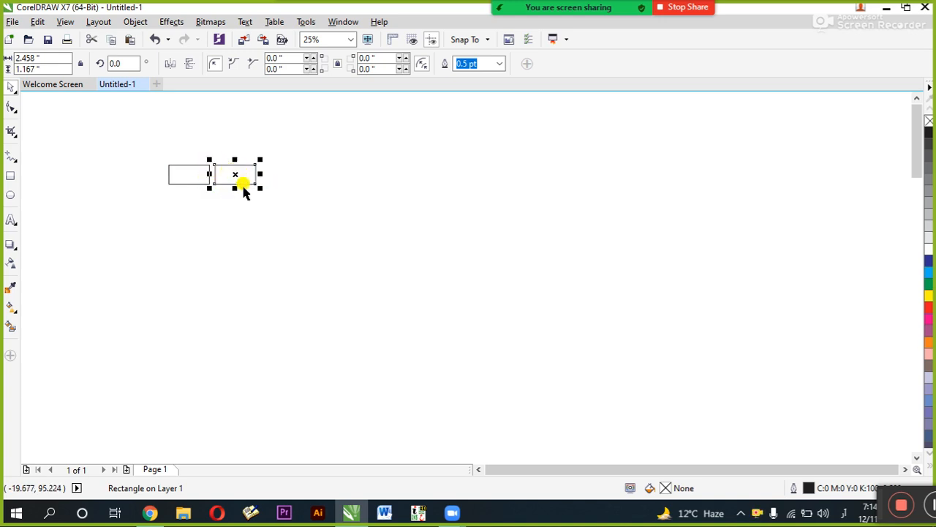
Repeat the last duplication until the row holds twelve evenly spaced rectangles.
key("ctrl+r")
key("ctrl+r")
key("ctrl+r")
key("ctrl+r")
key("ctrl+r")
key("ctrl+r")
key("ctrl+r")
key("ctrl+r")
key("ctrl+r")
key("ctrl+r")
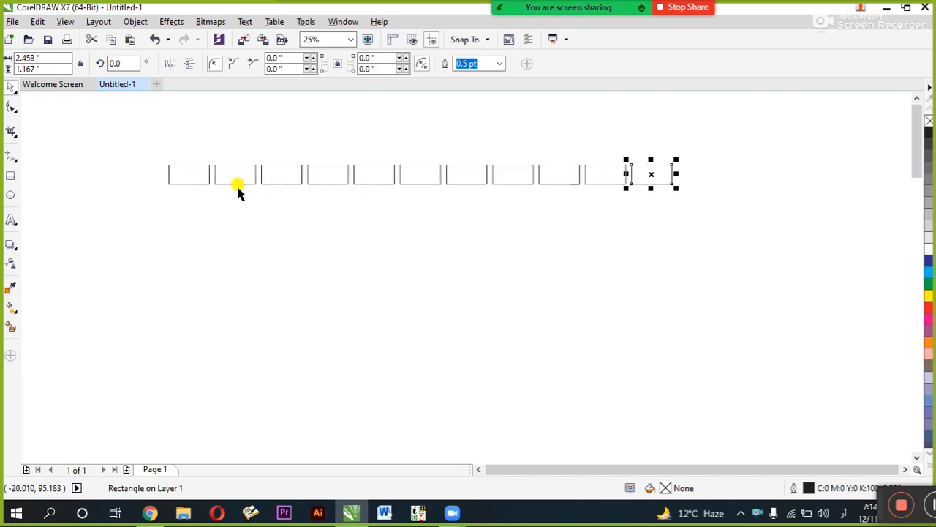
Duplicate the whole row of twelve rectangles just below itself and repeat the duplication until there are eight rows.
left_click(289, 223)
left_click_drag(125, 135, 728, 219)
left_click_drag(683, 163, 690, 196)
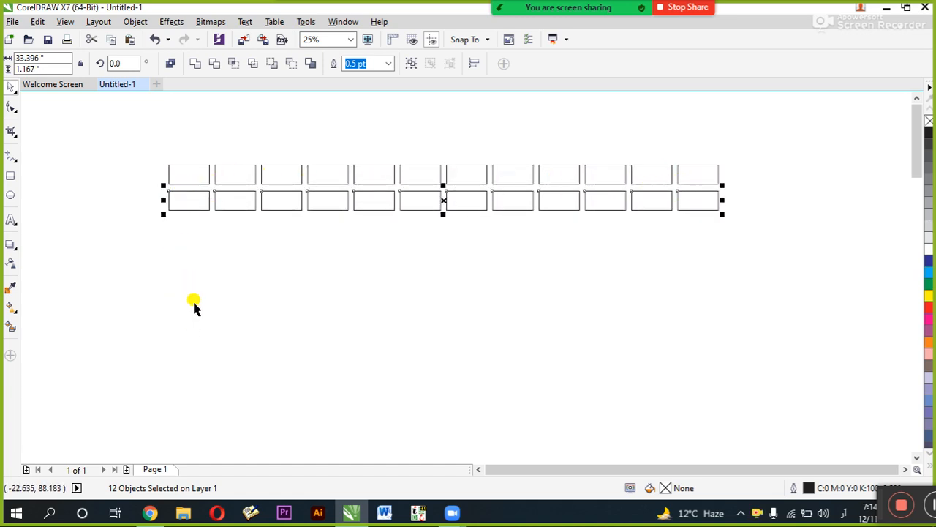
key("ctrl+d")
key("ctrl+d")
key("ctrl+d")
key("ctrl+d")
key("ctrl+d")
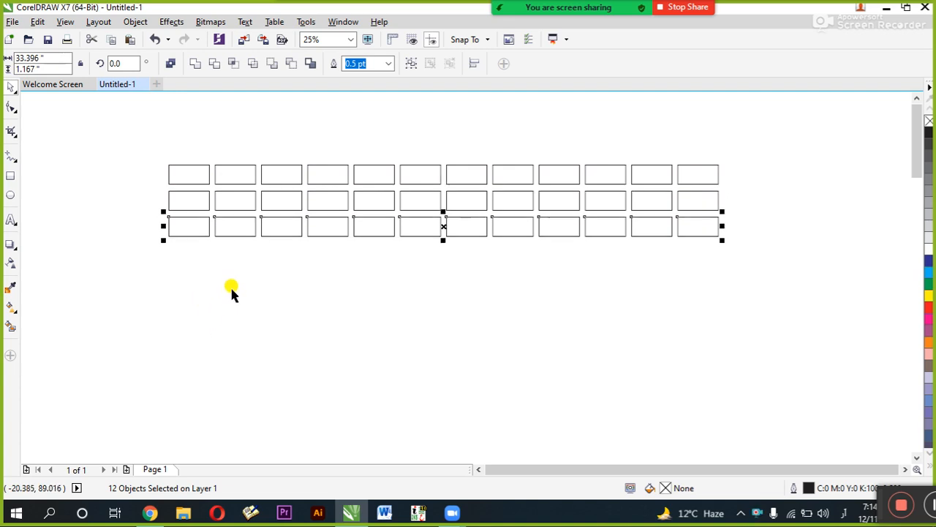
key("ctrl+d")
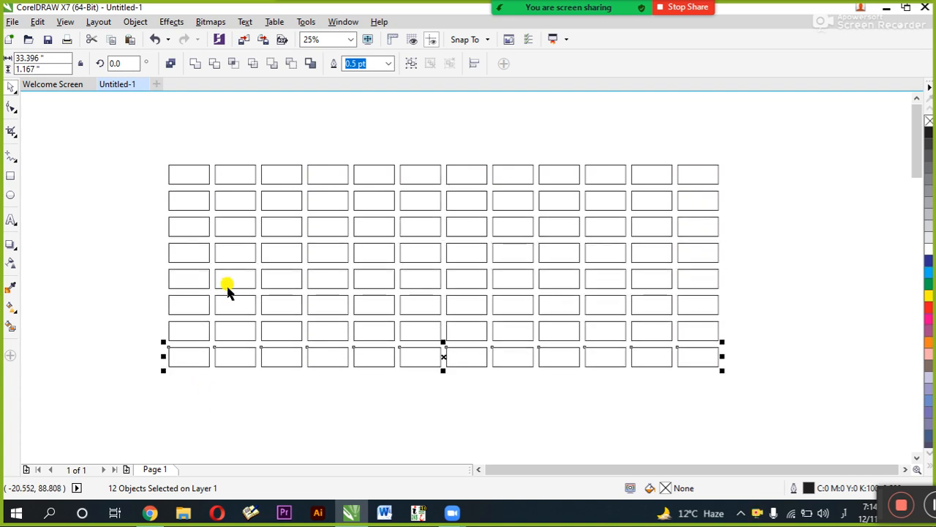
Look over the grid of rectangles at different scales and delete the entire grid.
scroll(286, 202, "down", 2)
key("ctrl+a")
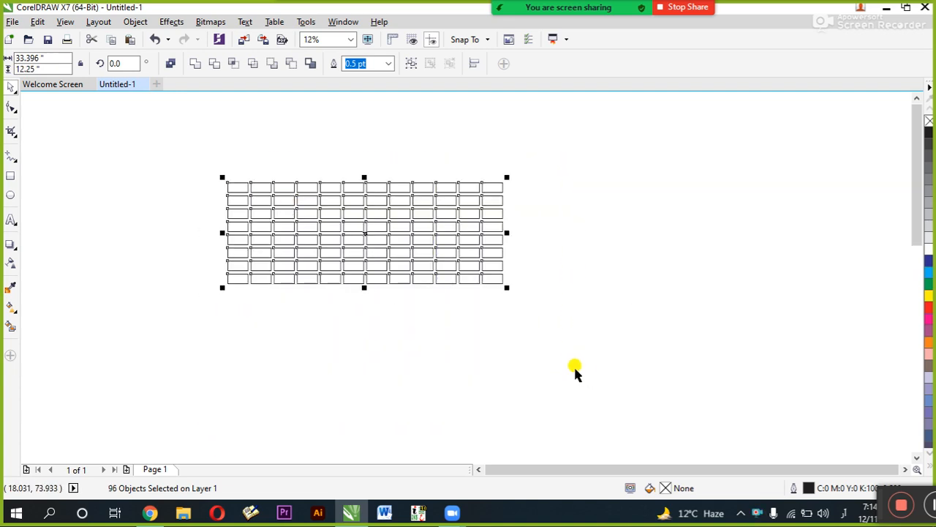
key("shift+F2")
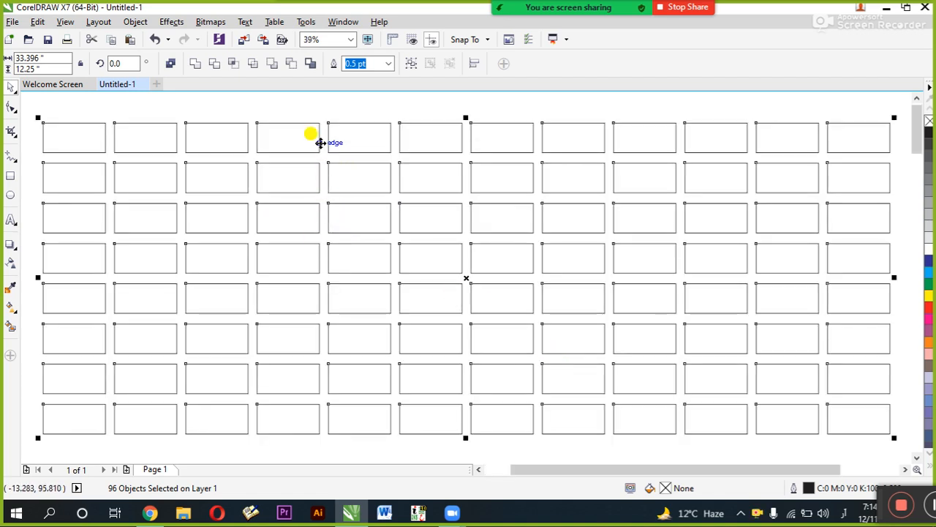
left_click(401, 129)
scroll(400, 130, "up", 3)
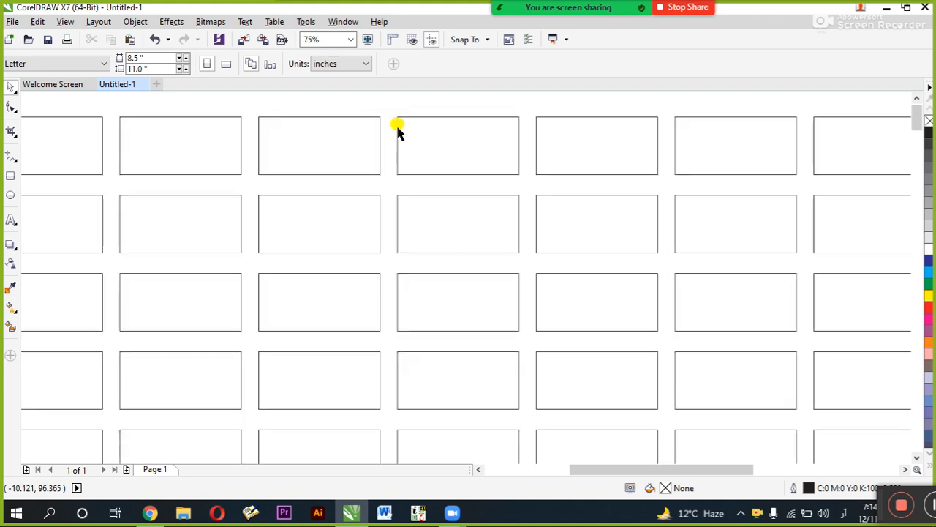
scroll(378, 163, "down", 5)
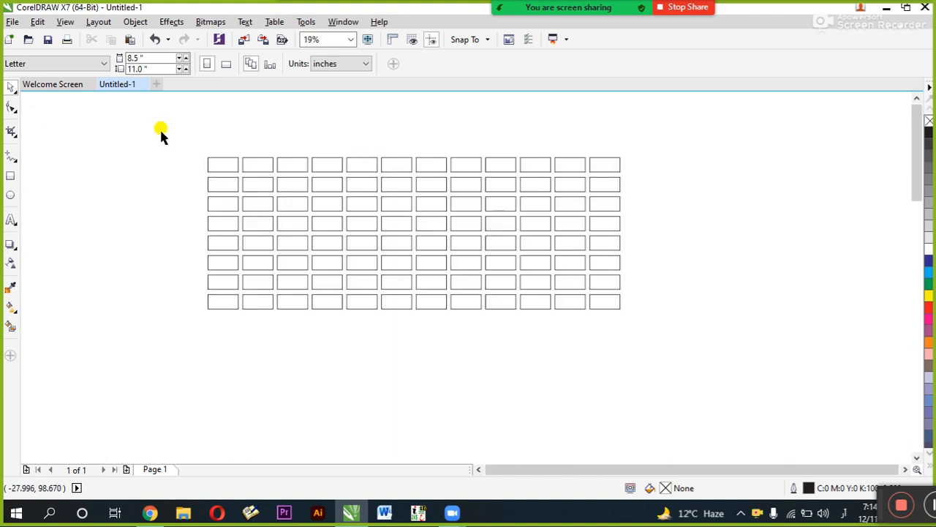
left_click_drag(139, 130, 724, 417)
key("Delete")
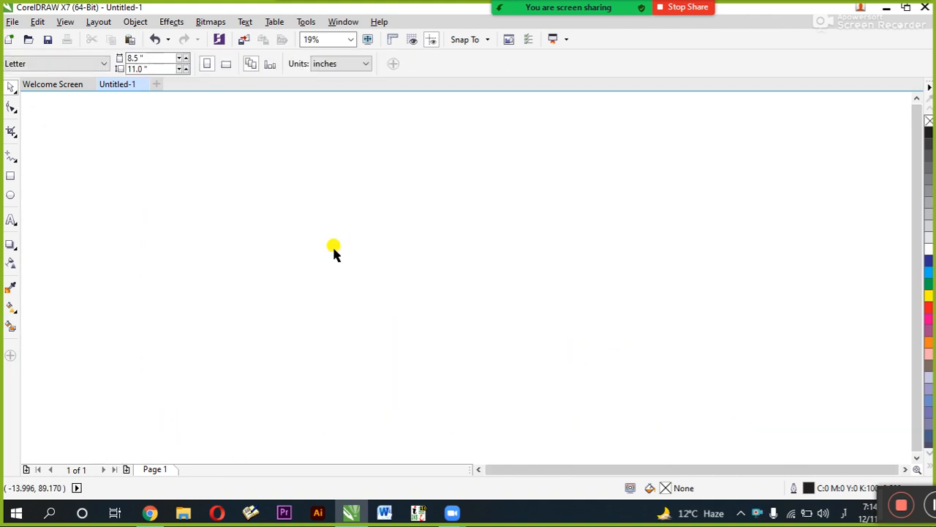
Draw a tall, narrow rectangle about 1.11 by 8.06 inches and round its corners fully to a 0.556 inch radius.
left_click(12, 173)
left_click_drag(306, 151, 320, 251)
key("space")
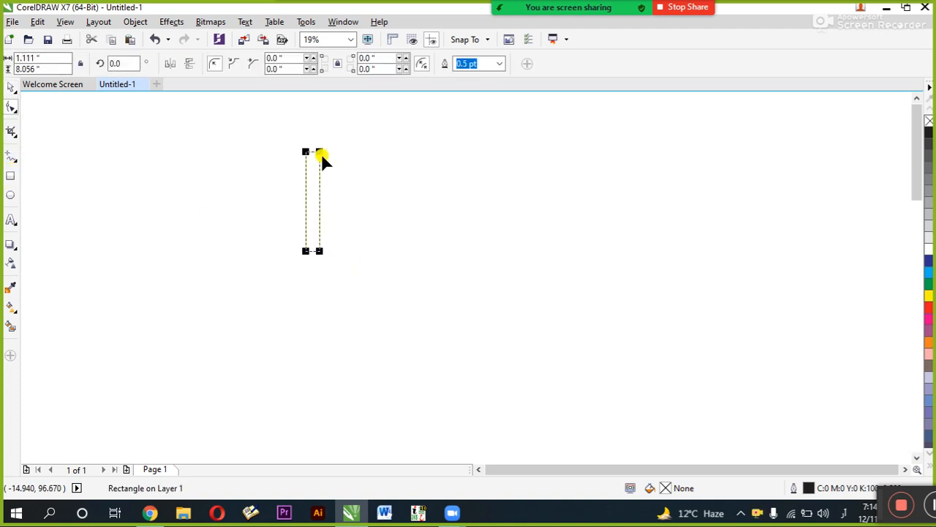
left_click_drag(320, 153, 305, 177)
key("space")
left_click(295, 212)
left_click(320, 177)
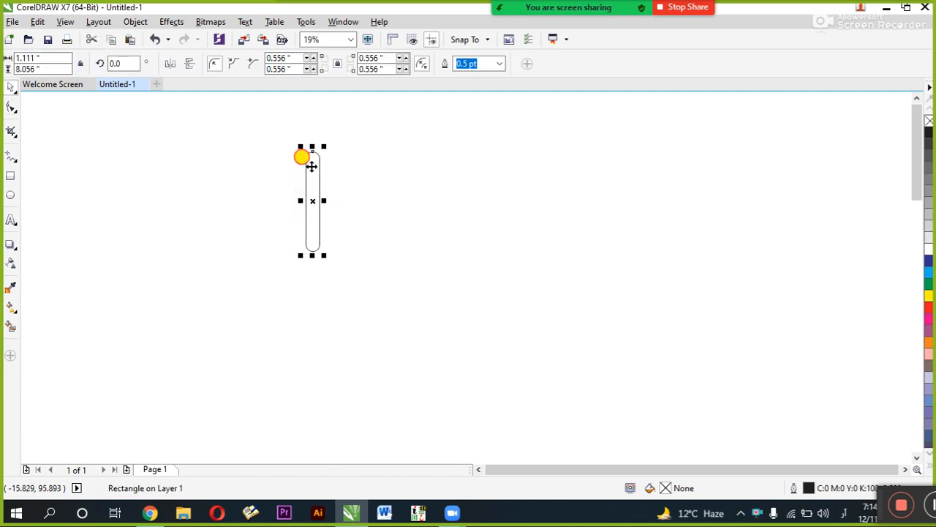
Make a copy of the rounded bar rotated about its centre to 331.72 degrees and repeat that rotation around the full circle.
left_click(312, 166)
left_click_drag(325, 147, 335, 174)
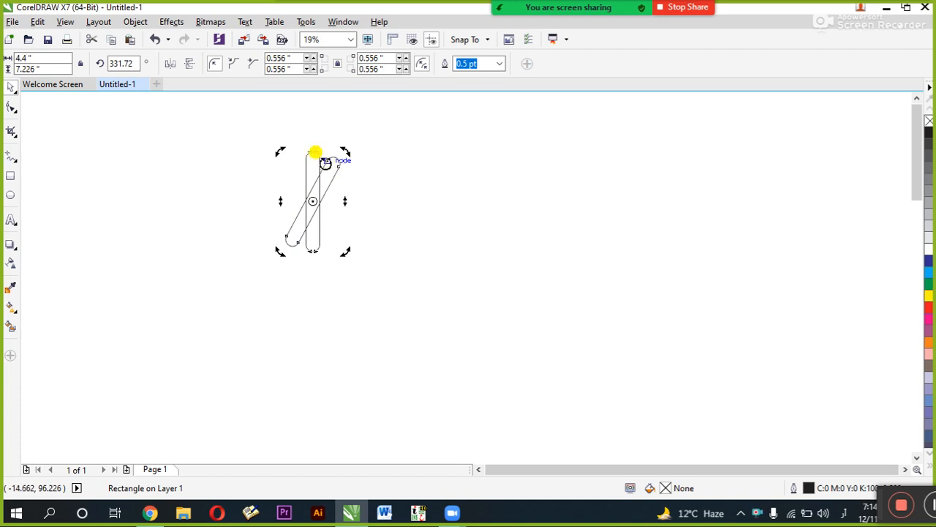
scroll(319, 153, "up", 3)
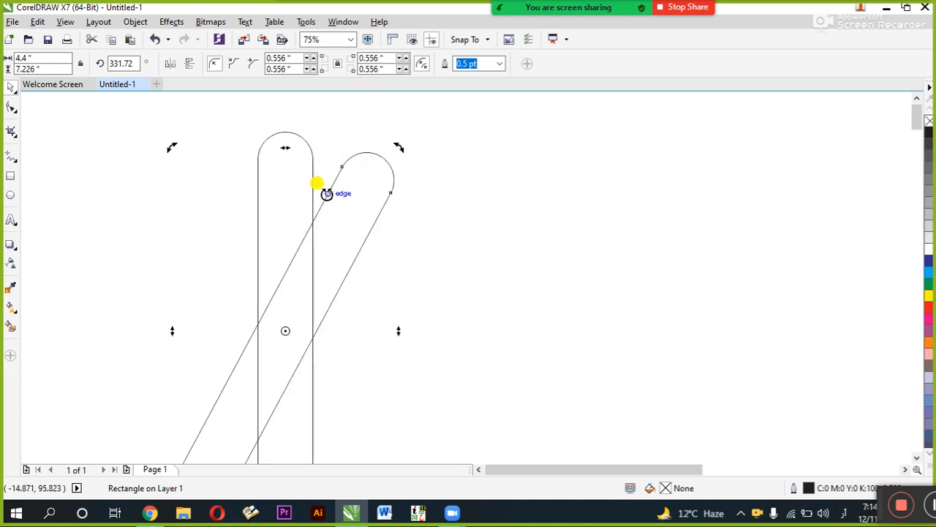
key("ctrl+r")
key("ctrl+r")
scroll(327, 191, "down", 2)
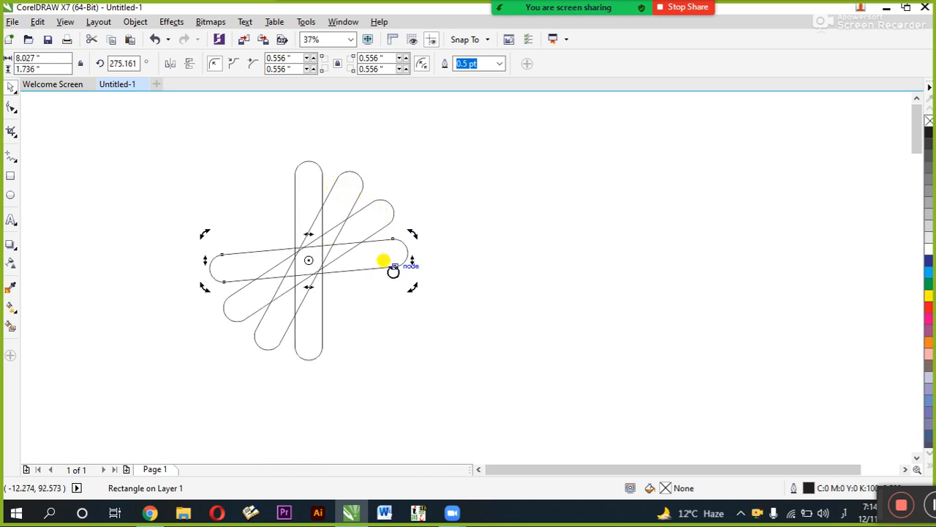
key("ctrl+r")
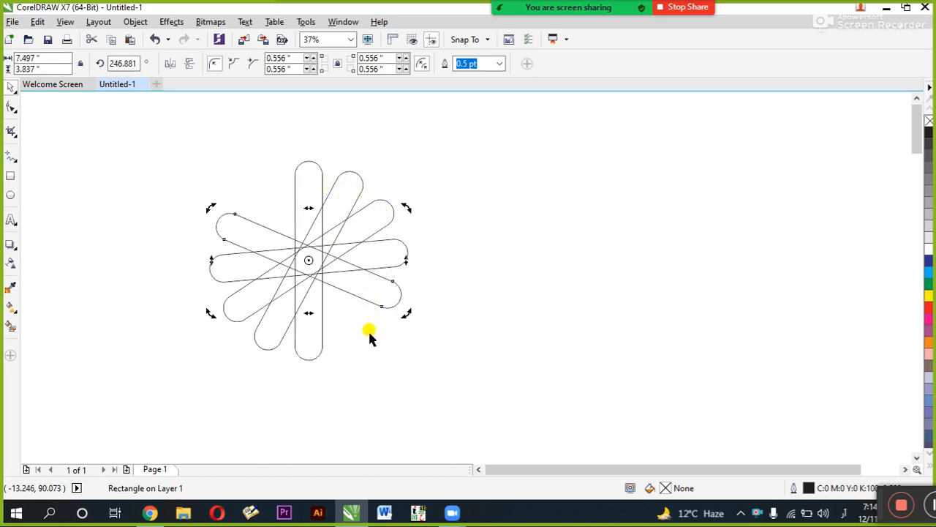
key("ctrl+r")
key("ctrl+r")
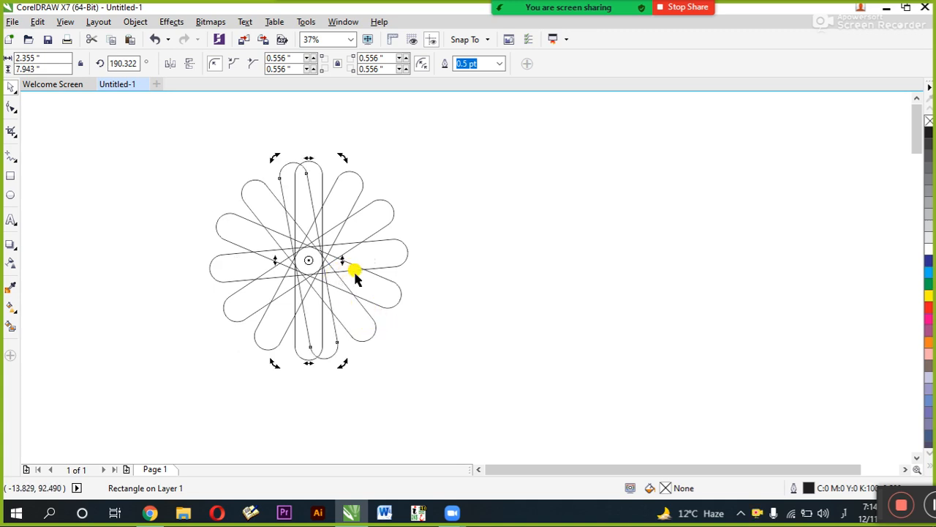
Undo the last rotated copy that overlaps the first bar, and weld the six remaining bars into one flower outline.
left_click_drag(459, 139, 88, 404)
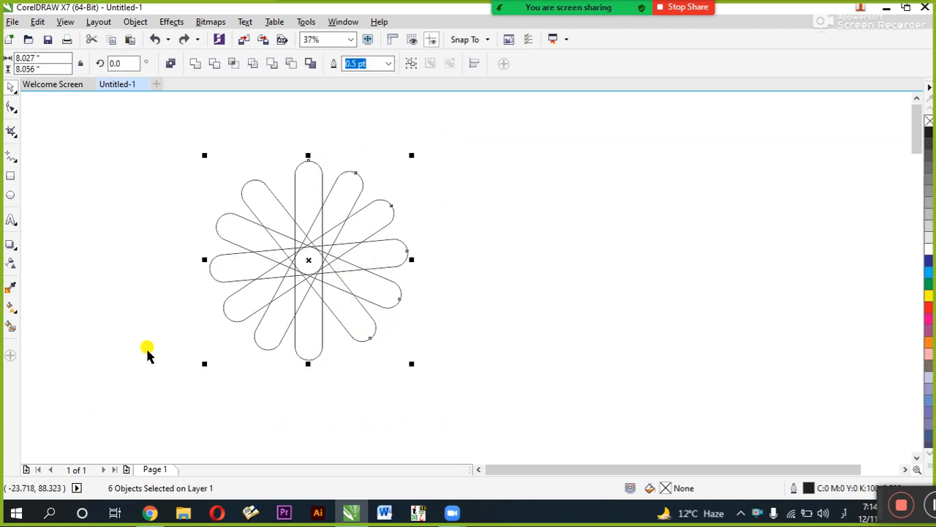
left_click(192, 65)
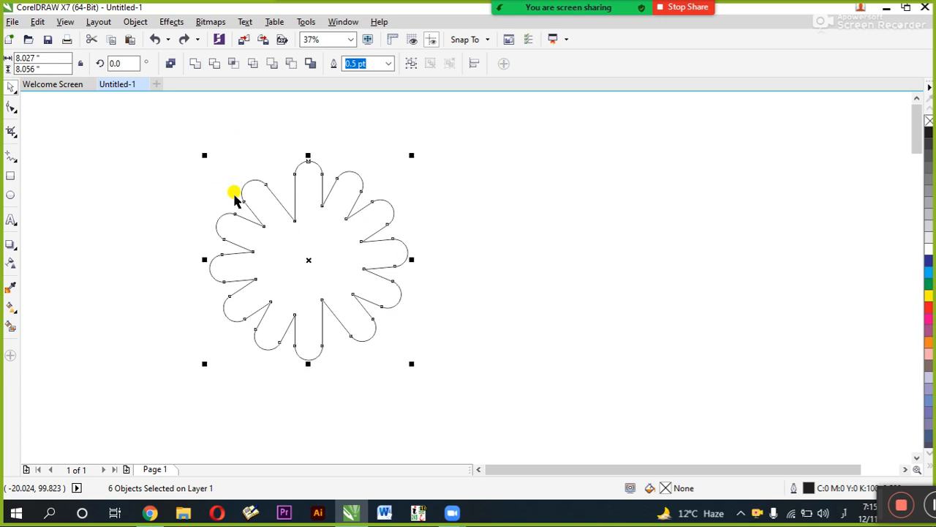
left_click(369, 219)
Add a concentric flower copy scaled to about 5.72 by 5.74 inches and repeat until the innermost measures about 1.05 by 1.06 inches.
left_click(375, 206)
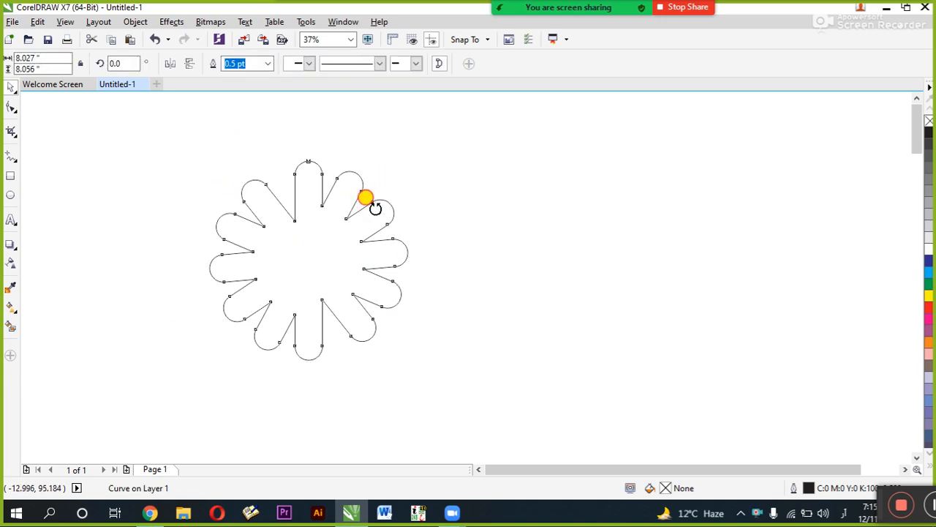
left_click_drag(412, 154, 384, 179)
right_click(384, 180)
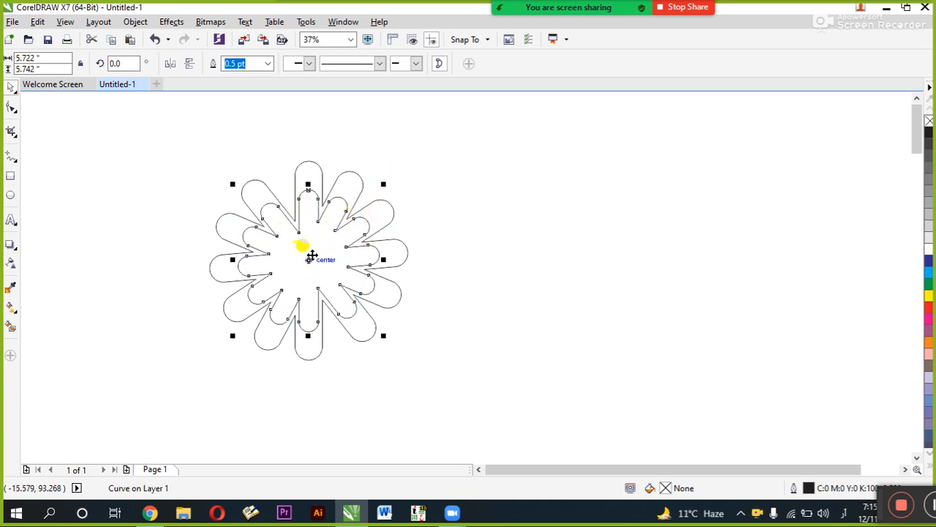
key("ctrl+r")
key("ctrl+r")
key("ctrl+r")
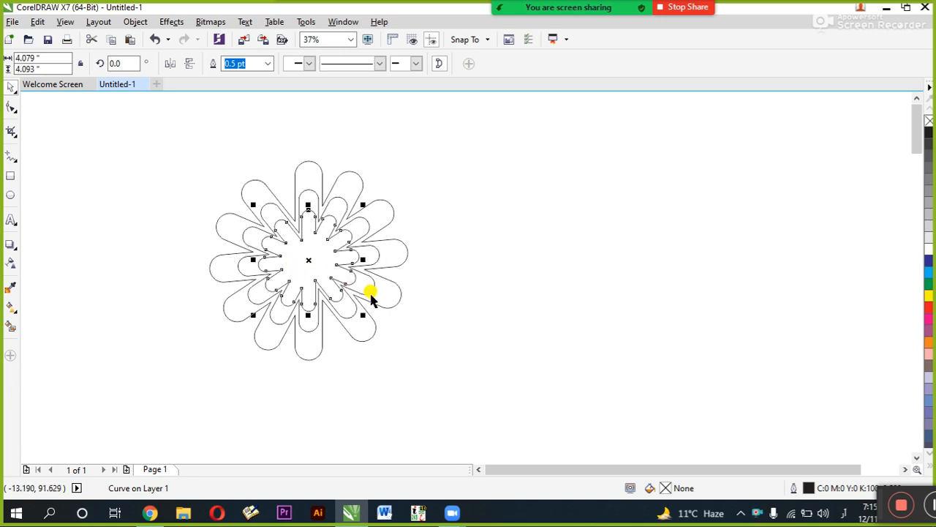
key("ctrl+r")
key("ctrl+r")
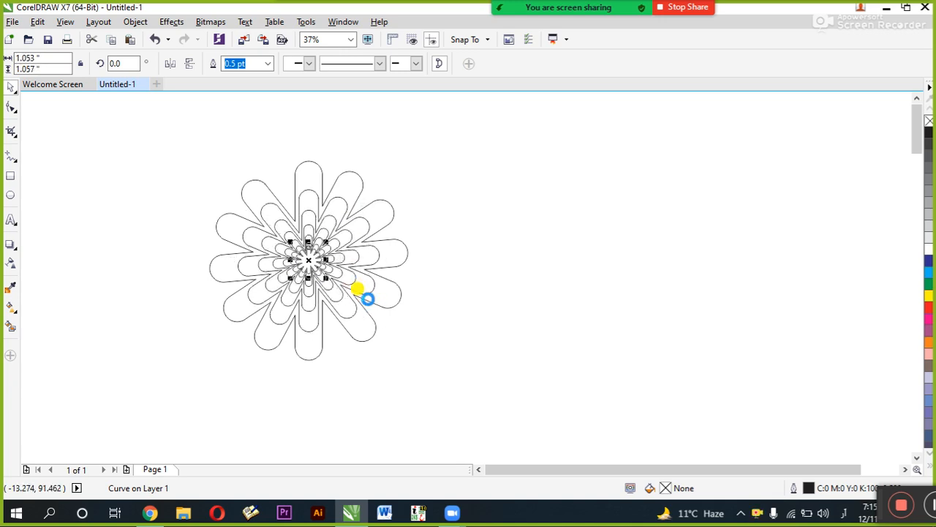
Select all seven nested flower outlines and place a copy of the whole flower directly to the left of the original.
left_click(481, 128)
left_click_drag(479, 120, 125, 428)
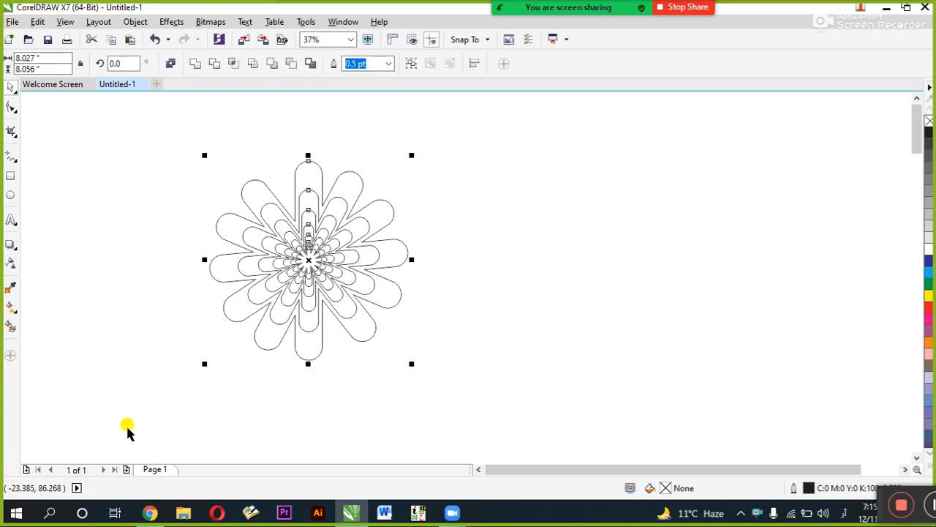
key("F4")
left_click(239, 224)
scroll(147, 238, "down", 2)
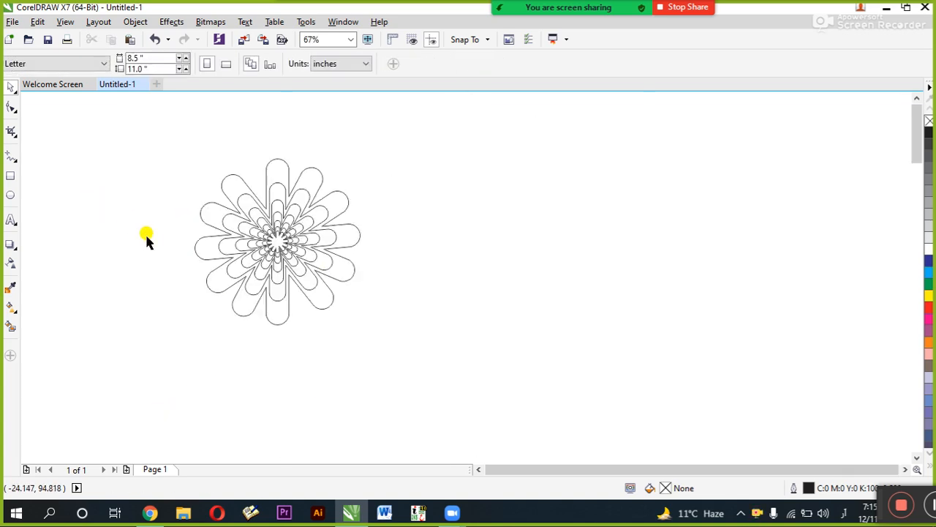
scroll(194, 228, "up", 2)
left_click_drag(105, 144, 412, 398)
key("F4")
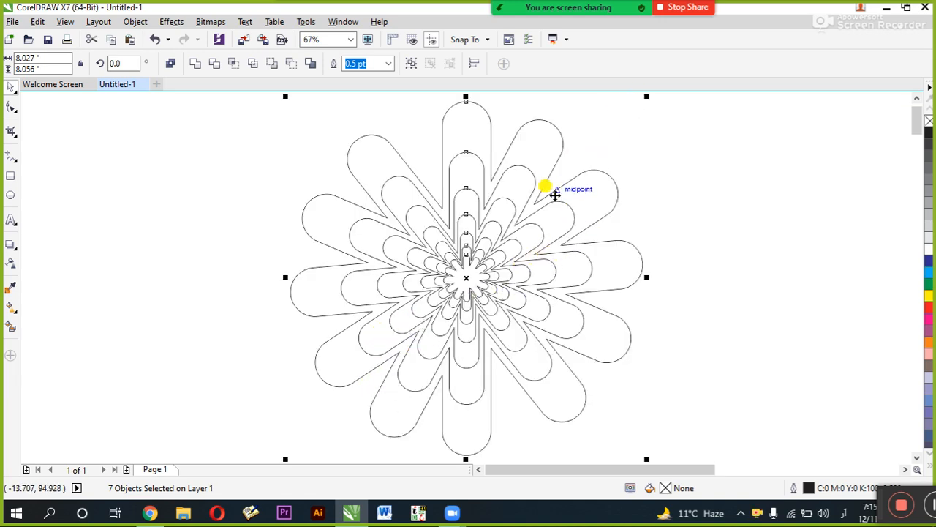
scroll(555, 195, "down", 2)
left_click_drag(557, 199, 384, 233)
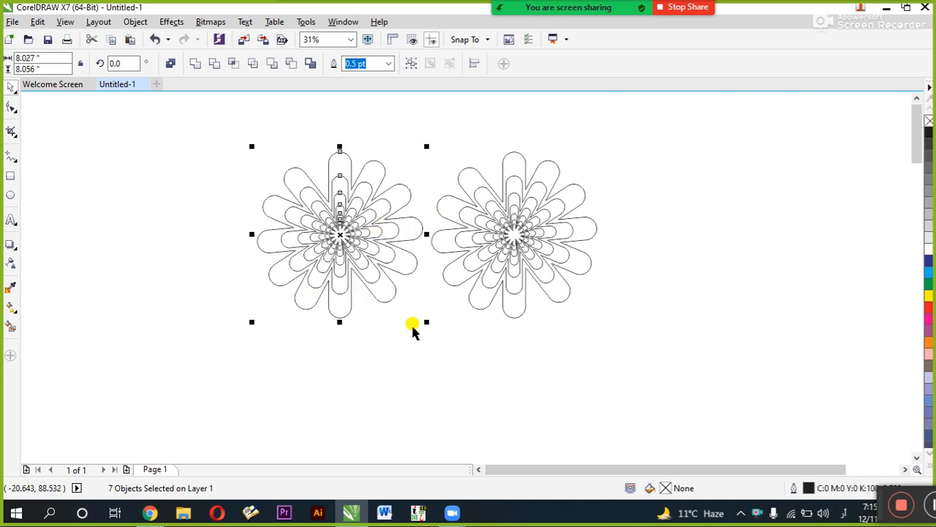
Repeat the flower duplication leftward to extend the evenly spaced row to five flowers.
key("ctrl+r")
key("ctrl+r")
scroll(447, 274, "down", 2)
key("ctrl+r")
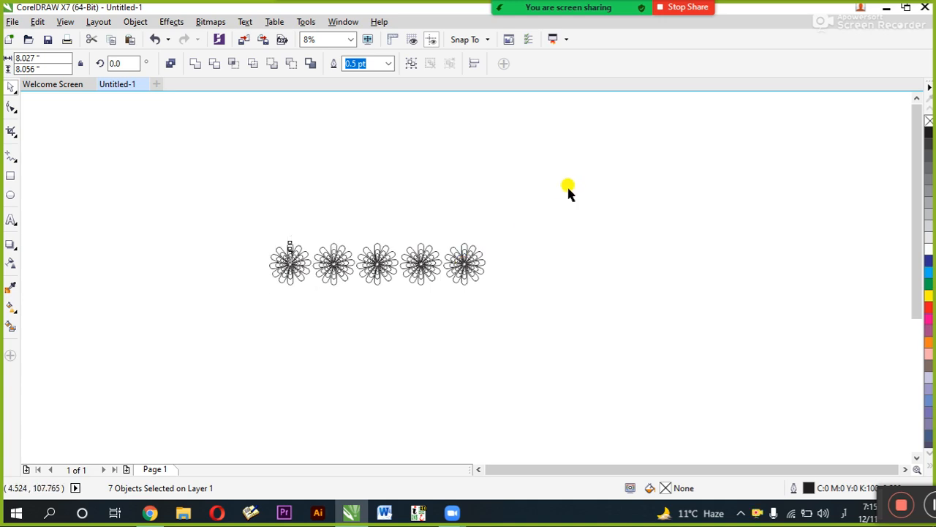
Delete the four flowers on the right, then the remaining seven-outline flower, and return to the full page view.
left_click_drag(569, 190, 285, 380)
key("Delete")
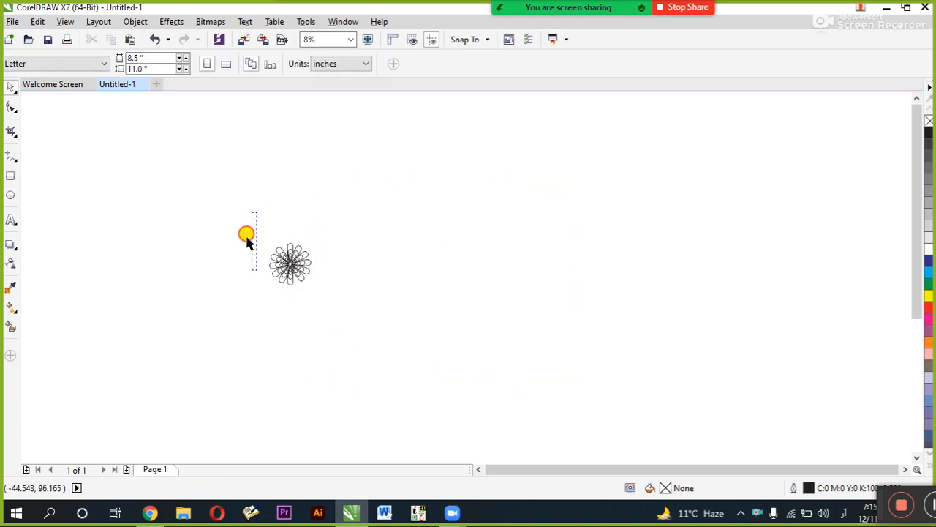
left_click_drag(248, 241, 412, 341)
key("shift+F2")
key("shift+F4")
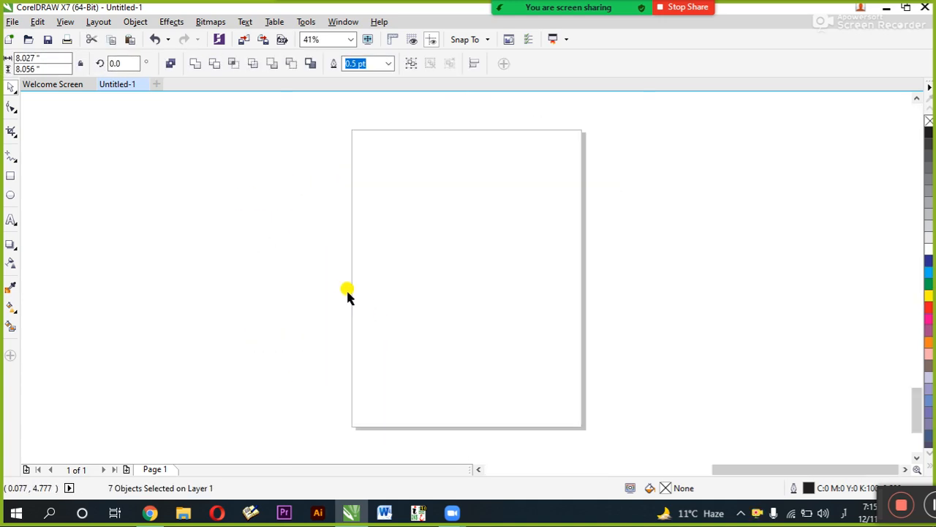
scroll(338, 267, "down", 1)
scroll(299, 235, "down", 1)
key("shift+F2")
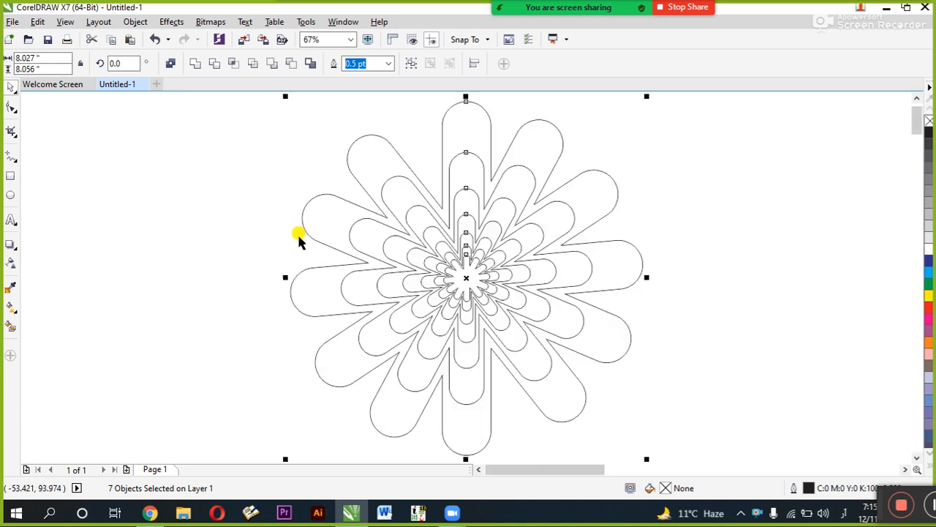
scroll(299, 238, "down", 2)
key("Delete")
key("shift+F4")
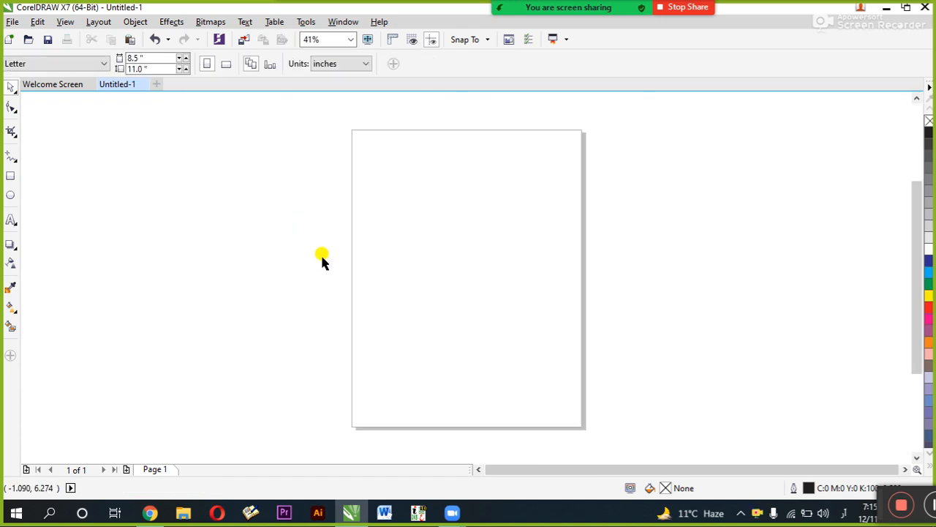
Open the Undo Manager, go back to the first concentric Duplicate entry, and restore the next five Duplicate entries one by one.
left_click(38, 22)
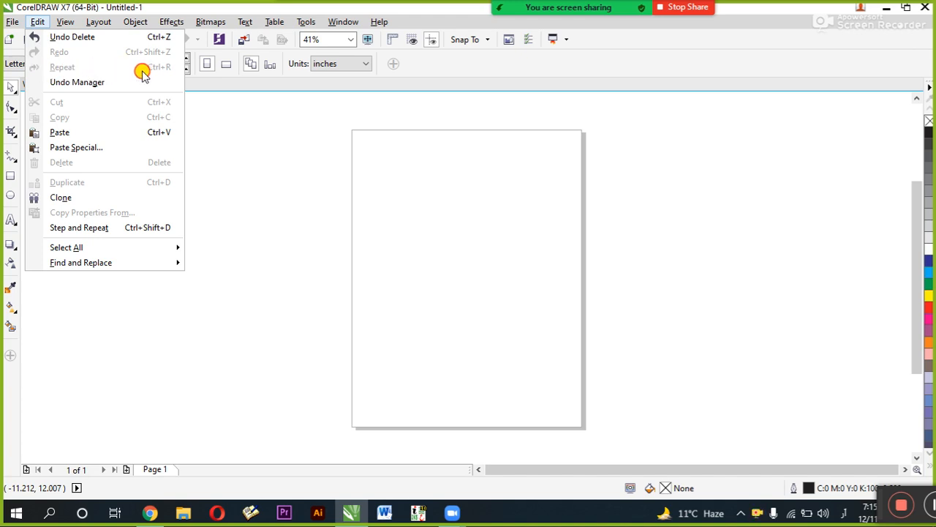
left_click(84, 81)
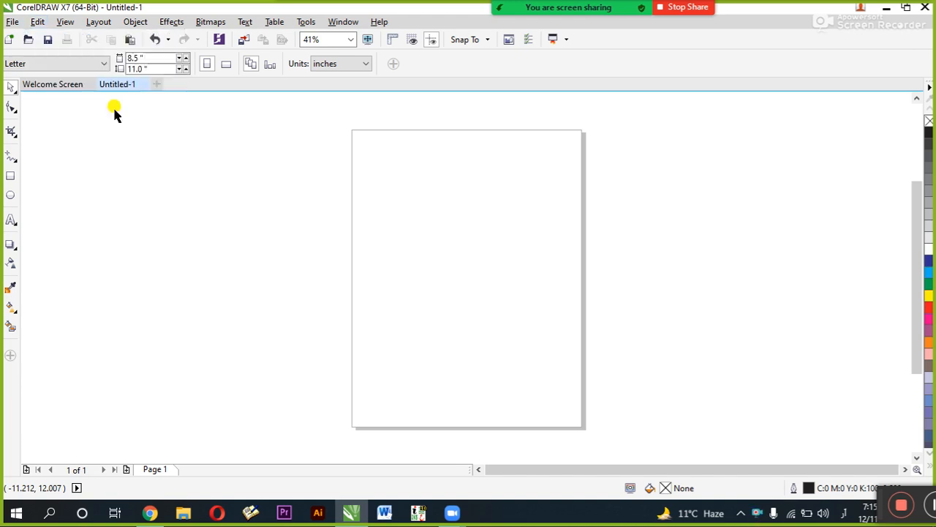
left_click(775, 107)
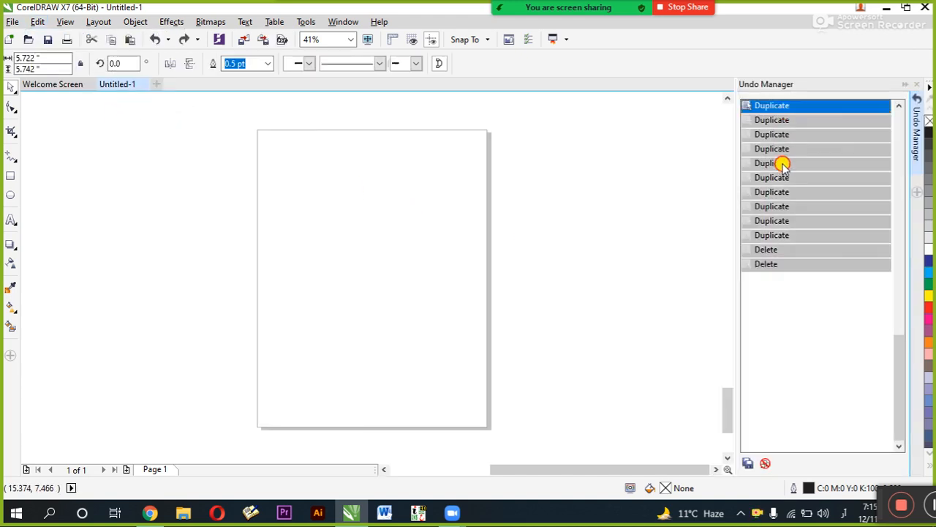
left_click(765, 121)
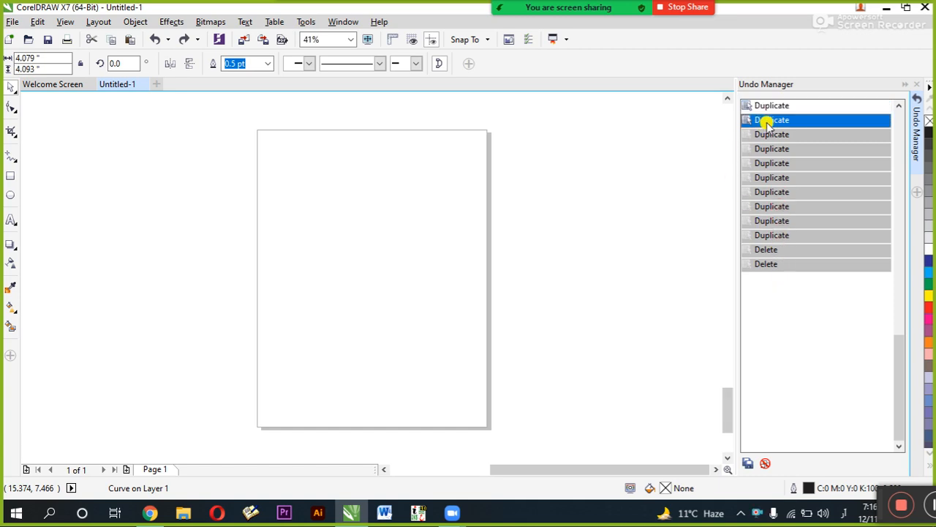
left_click(778, 136)
left_click(777, 149)
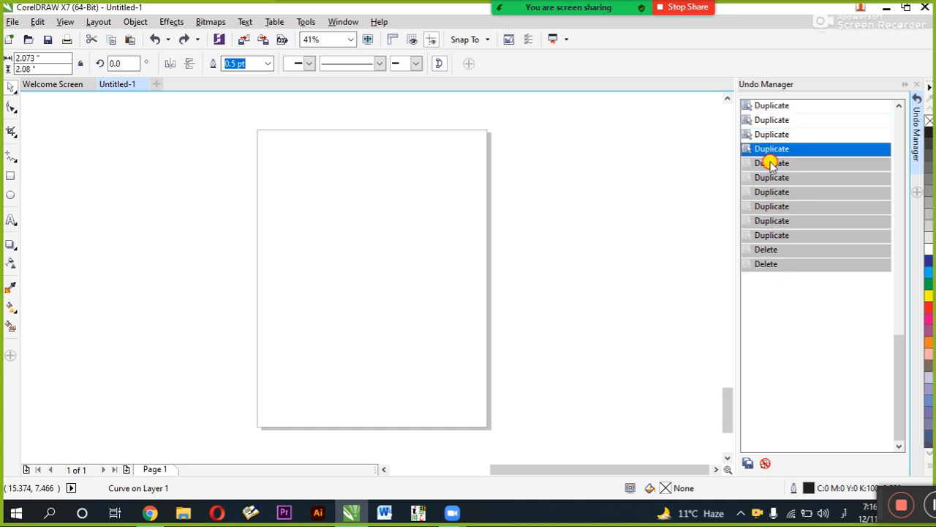
left_click(772, 163)
left_click(772, 177)
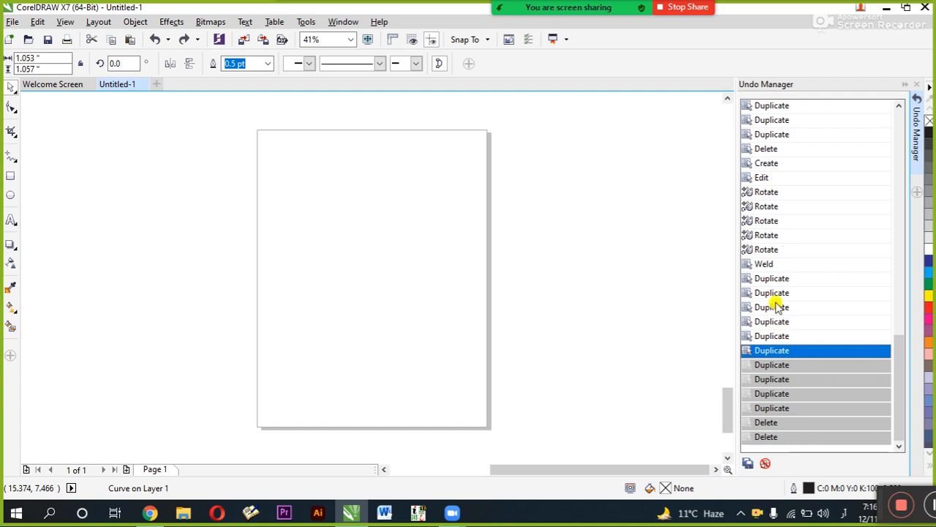
Jump between earlier Rotate, Edit and Duplicate history states, end at the second Rotate entry, and close the Undo Manager.
left_click(768, 235)
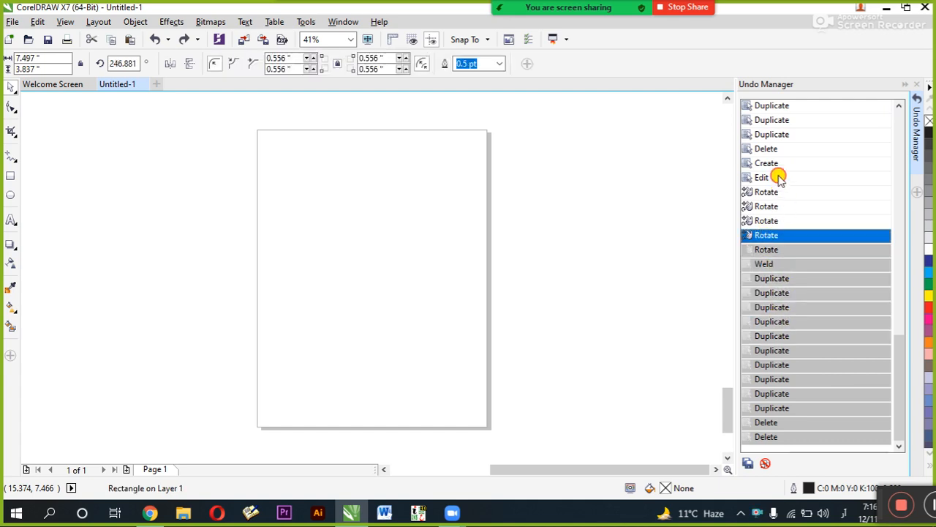
left_click(778, 177)
left_click(779, 135)
left_click(782, 206)
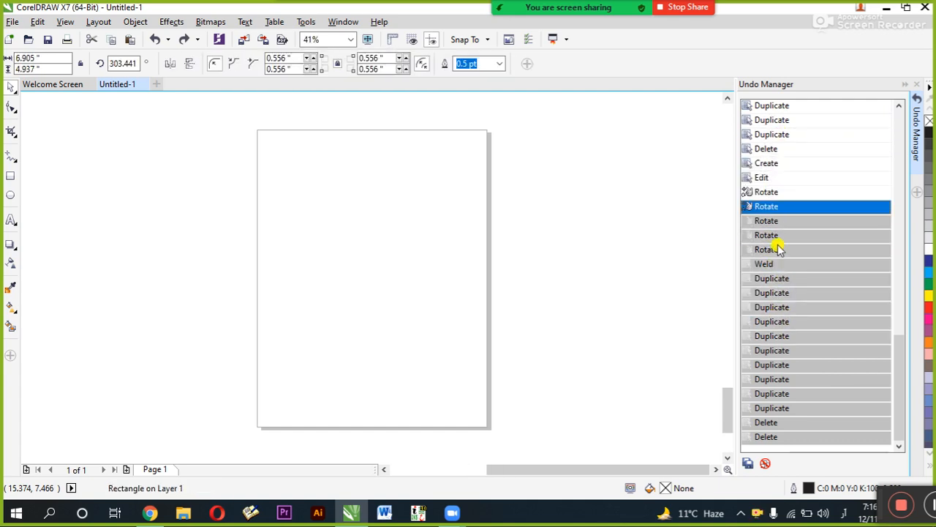
left_click_drag(897, 333, 919, 91)
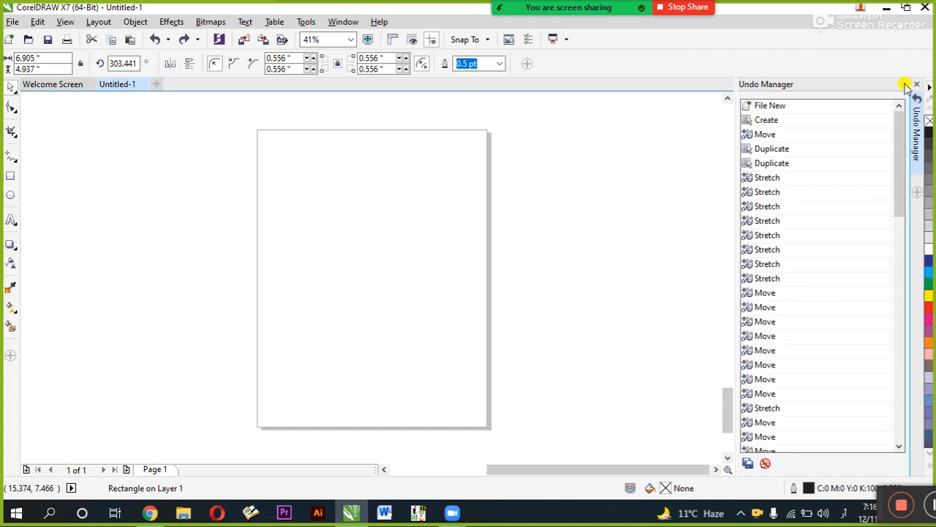
left_click(916, 84)
left_click(37, 21)
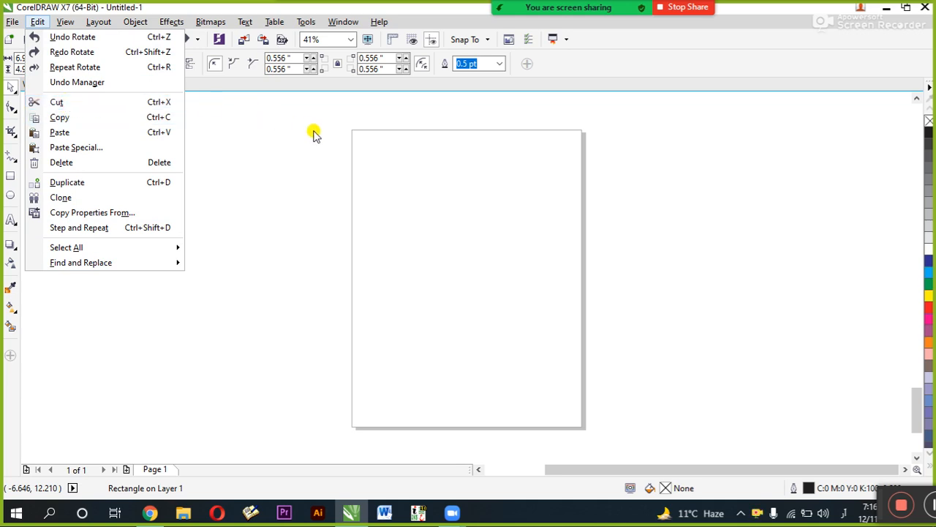
left_click(249, 110)
Draw a rectangle about 1.5 by 1.07 inches in the page's upper left and place five copies, forming two loose rows of three.
left_click(10, 175)
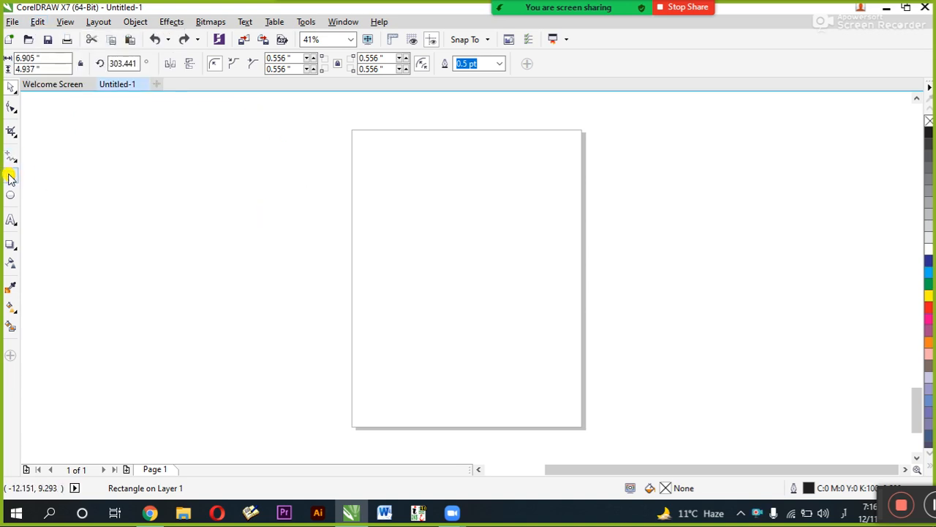
left_click_drag(363, 166, 338, 232)
key("space")
right_click(432, 186)
right_click(485, 190)
right_click(489, 221)
right_click(410, 229)
right_click(338, 233)
left_click_drag(245, 135, 615, 315)
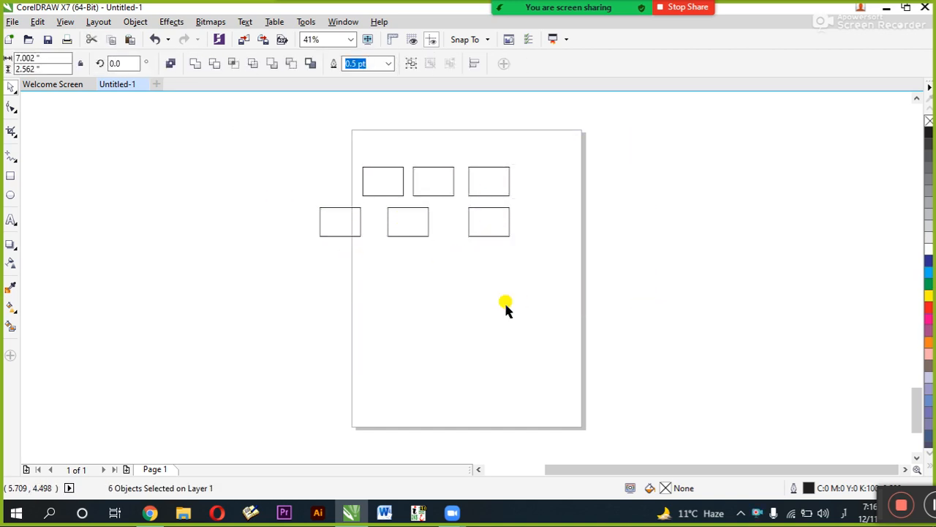
left_click(504, 301)
Cut the first rectangle of the upper row and paste it onto a newly added page 2.
left_click(429, 176)
left_click(381, 180)
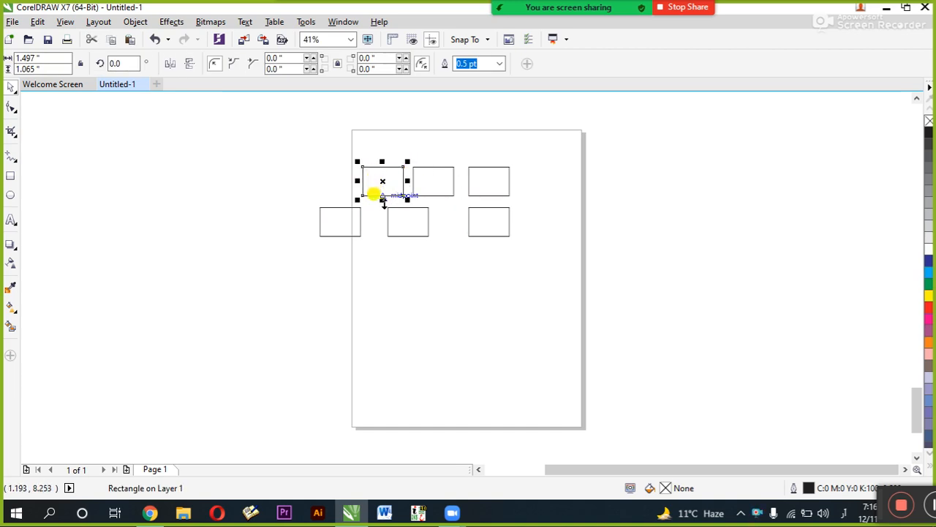
key("Delete")
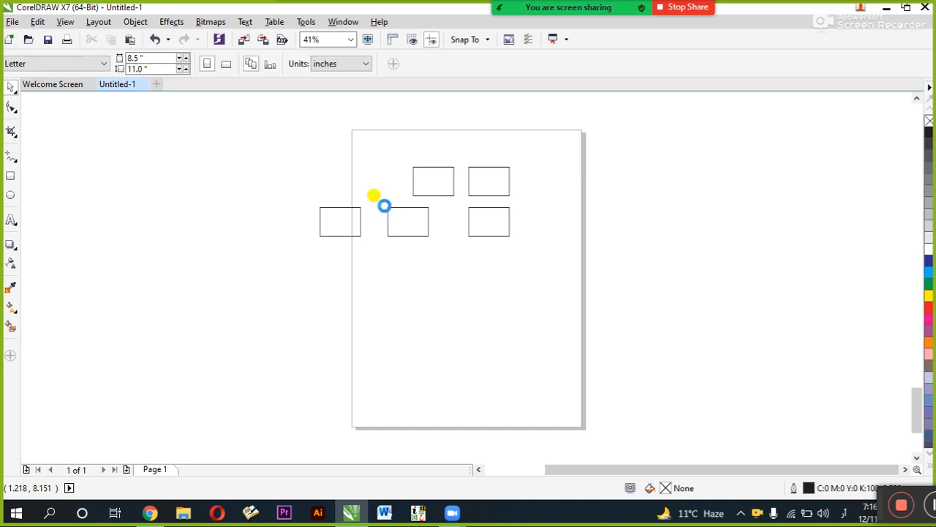
left_click(124, 469)
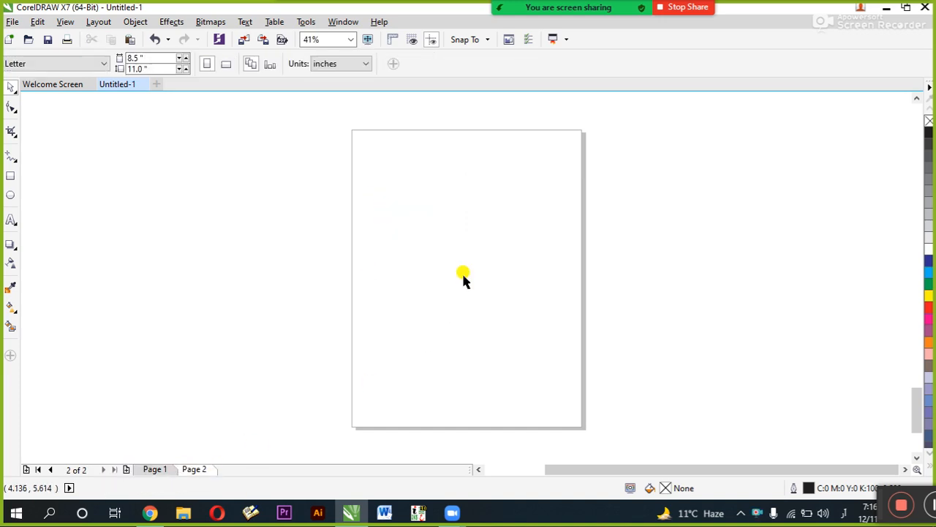
key("ctrl+v")
left_click(350, 278)
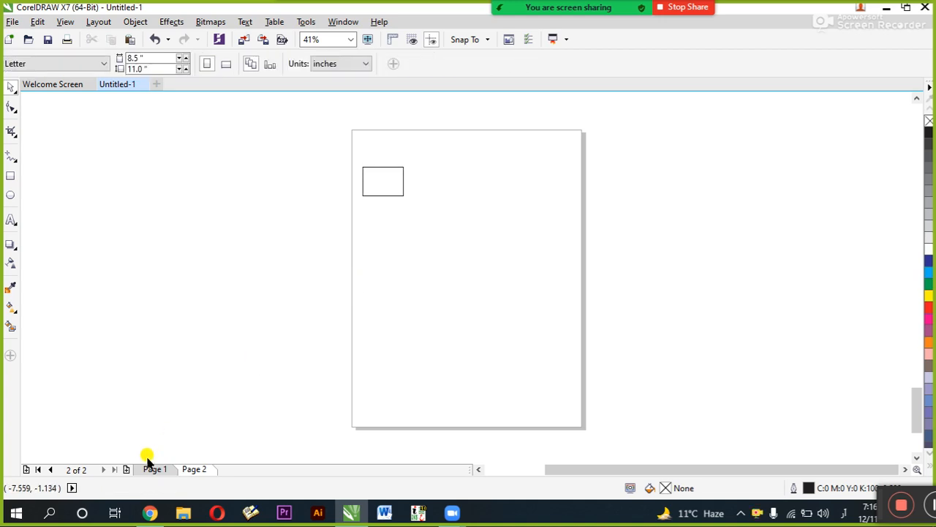
Check page 1 for the cut rectangle, then delete the pasted rectangle from page 2 and go back to page 1.
left_click(154, 469)
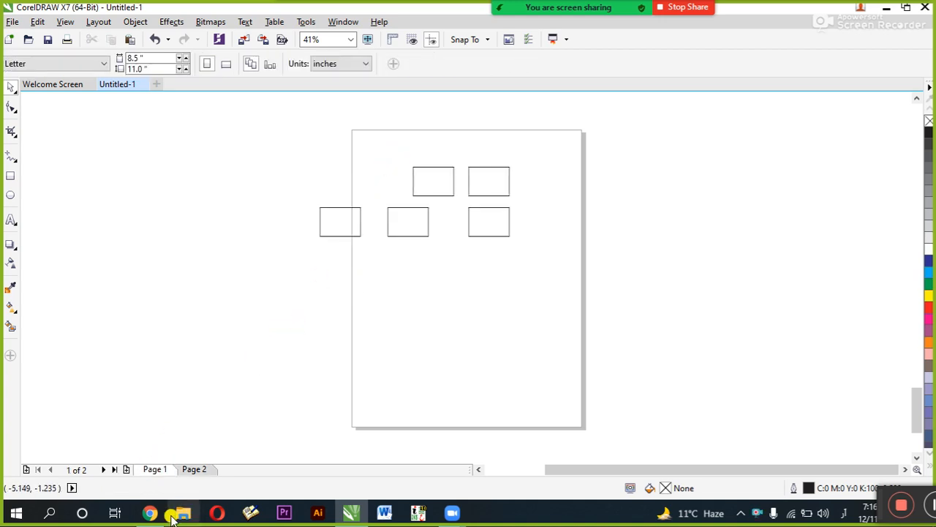
left_click(193, 469)
left_click(381, 187)
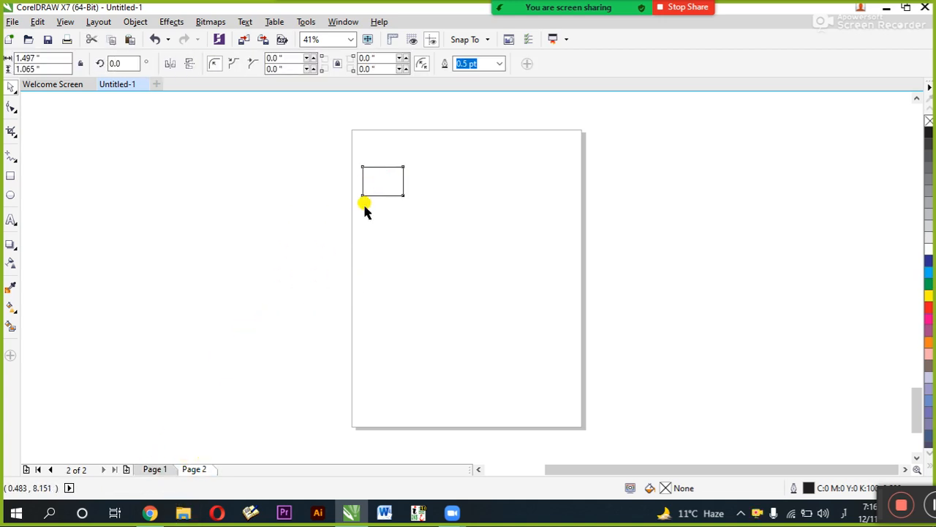
left_click(349, 273)
left_click(166, 469)
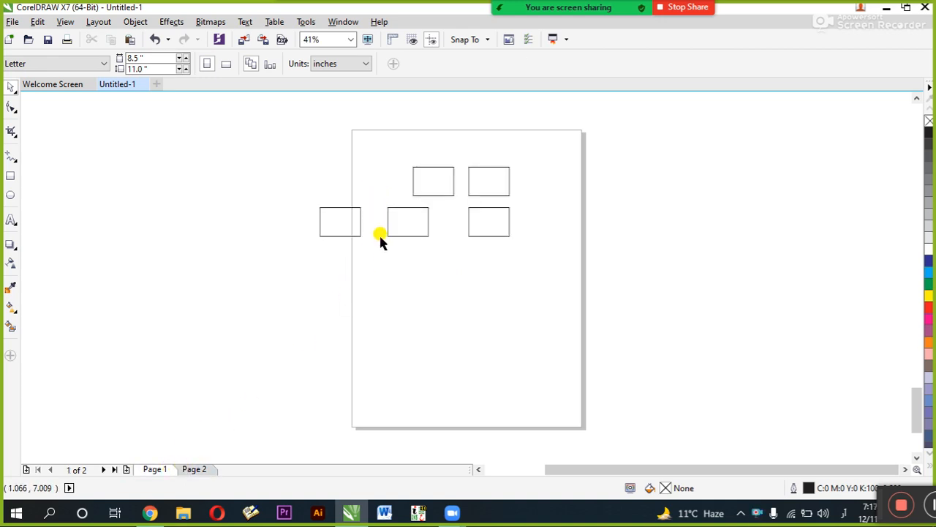
Copy the left rectangle of page 1's upper row and paste it onto page 2.
left_click(431, 194)
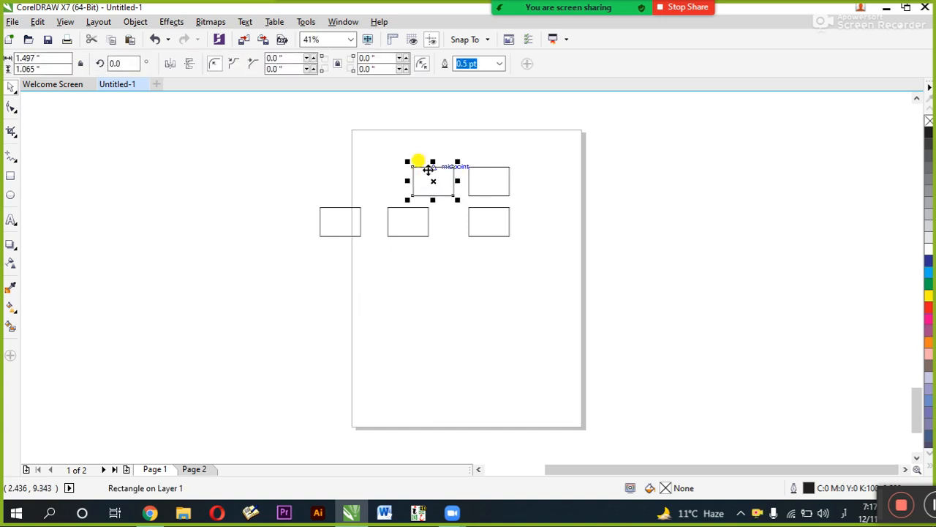
left_click(37, 22)
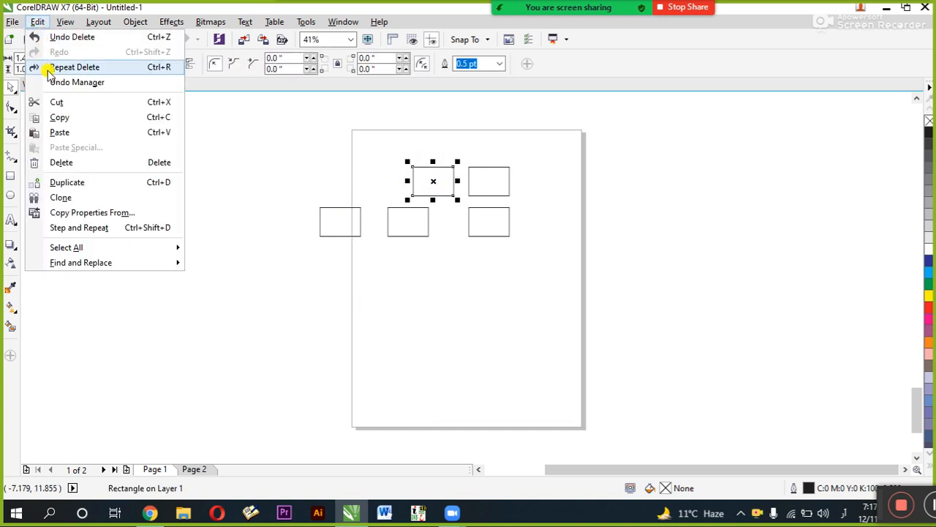
left_click(150, 118)
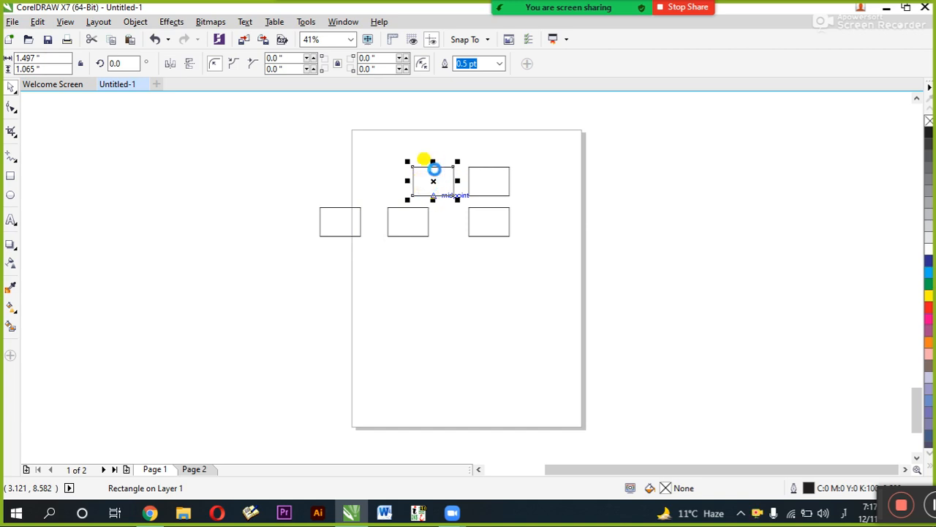
left_click(195, 469)
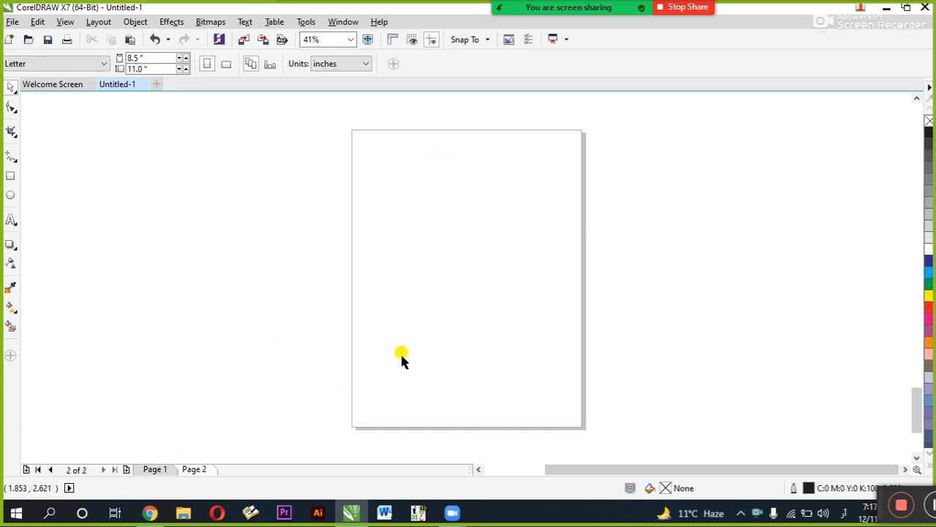
key("ctrl+v")
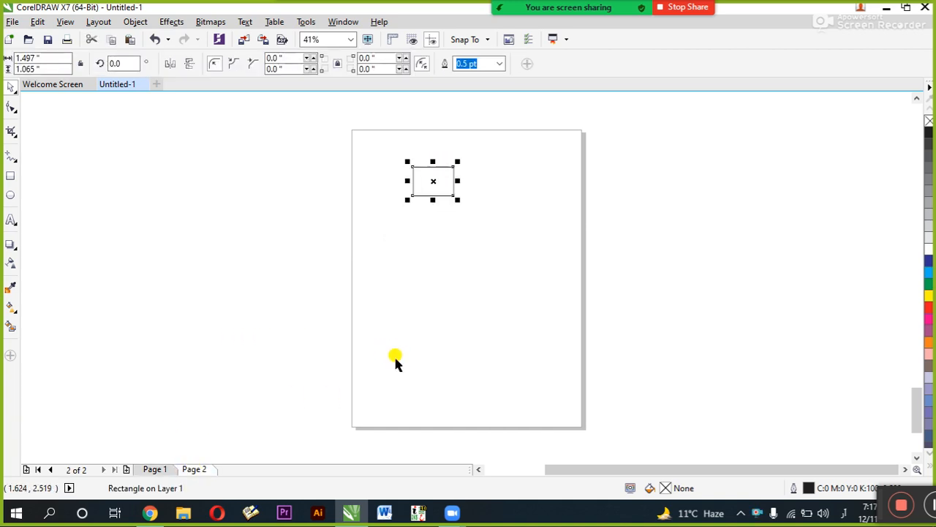
Check the rectangles on page 1 and the Edit commands available there, then return to page 2.
left_click(165, 469)
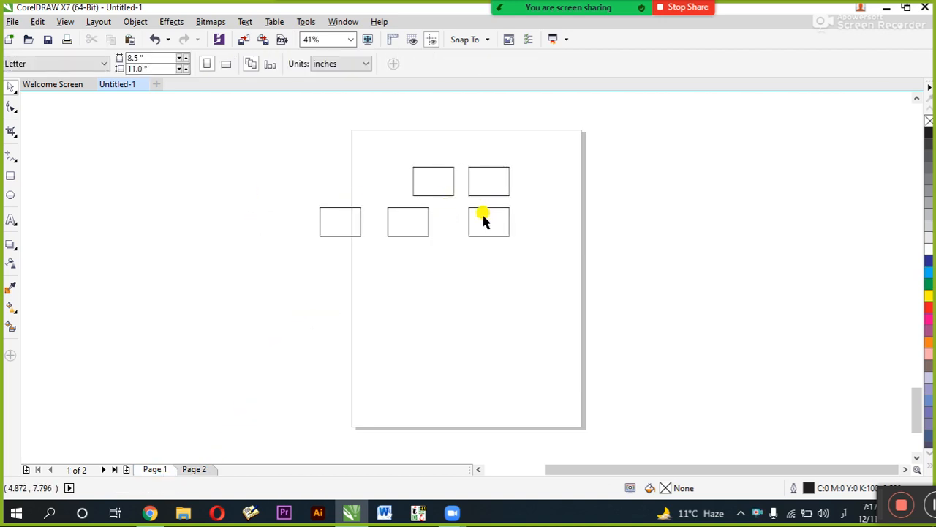
left_click(38, 22)
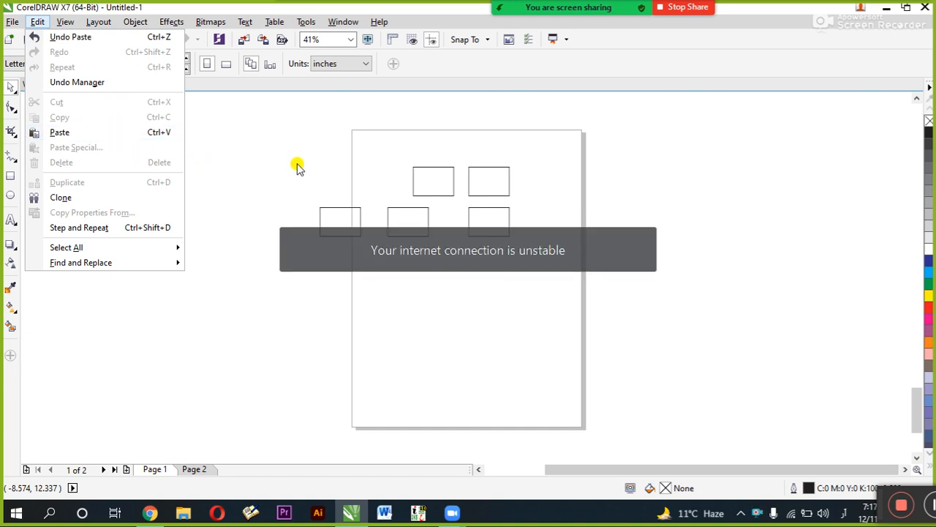
left_click(428, 178)
left_click(354, 150)
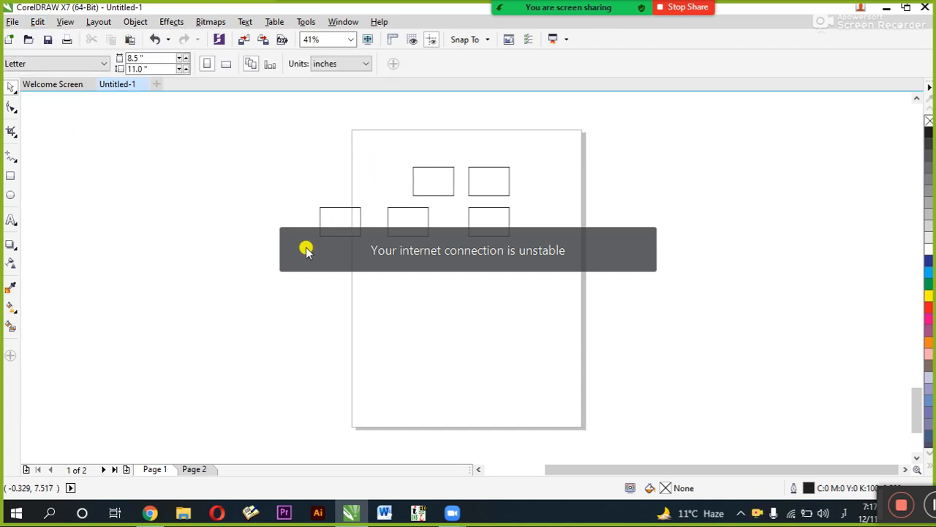
left_click(194, 469)
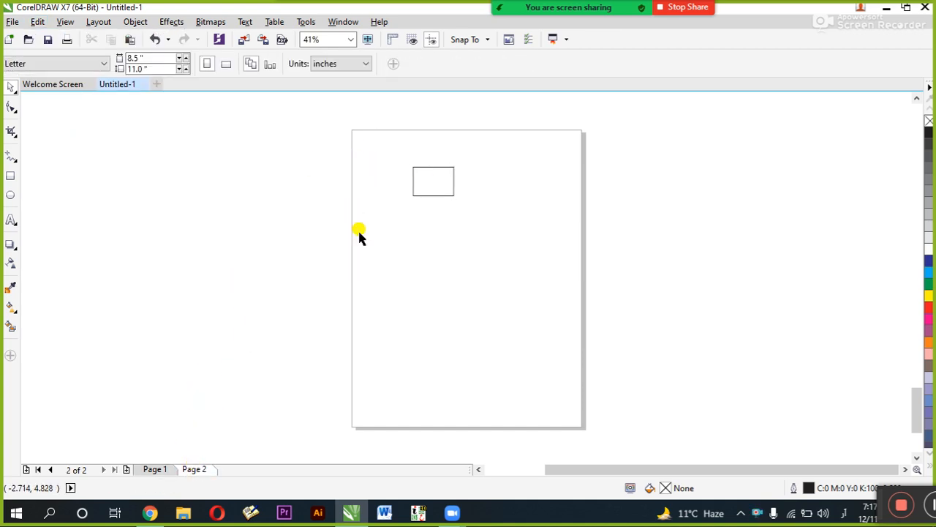
Delete the rectangle on page 2 and paste the copied rectangle again.
left_click(424, 182)
key("Delete")
key("ctrl+v")
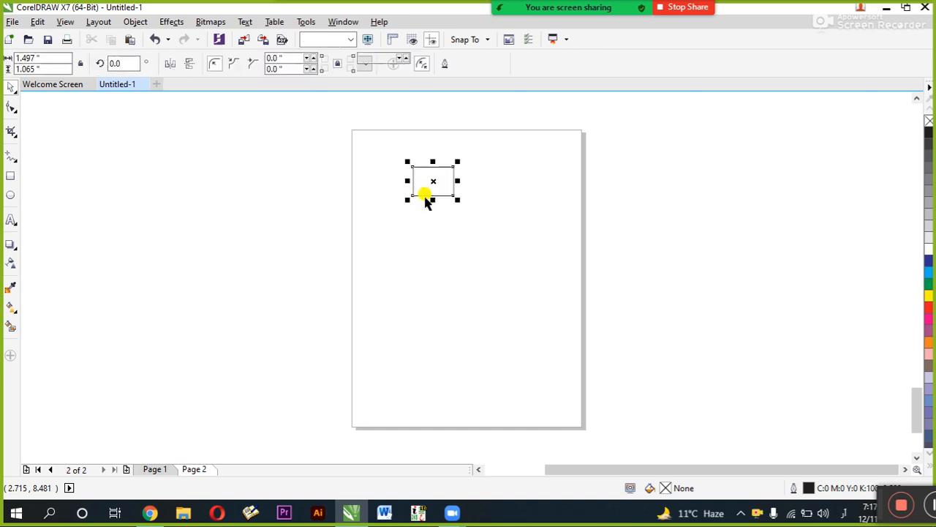
left_click(429, 226)
key("ctrl+v")
left_click(438, 218)
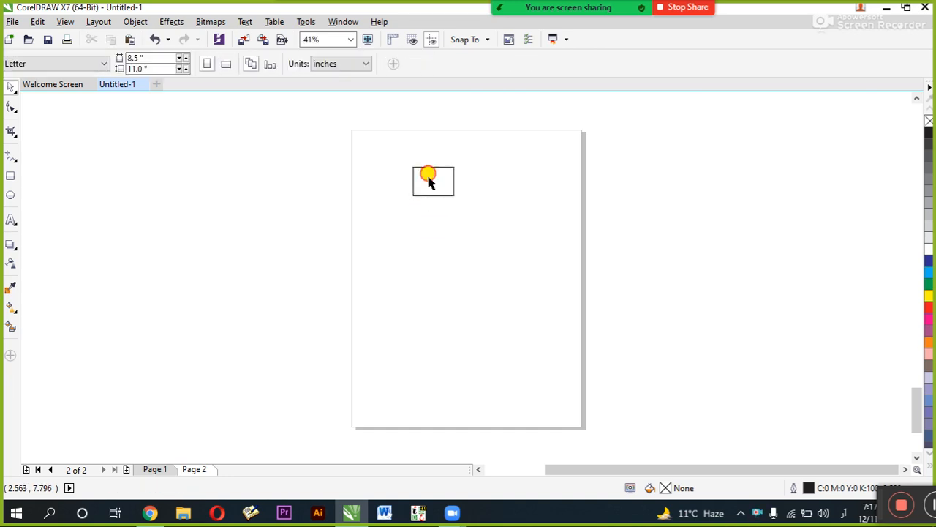
left_click(429, 178)
left_click(382, 243)
Delete the left rectangle of page 1's upper row and undo the deletion.
left_click(154, 469)
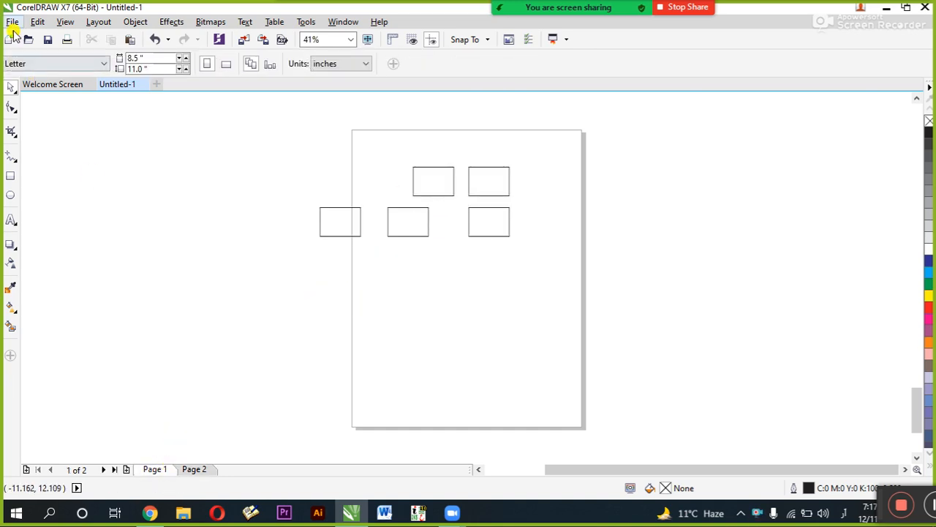
left_click(65, 21)
left_click(37, 21)
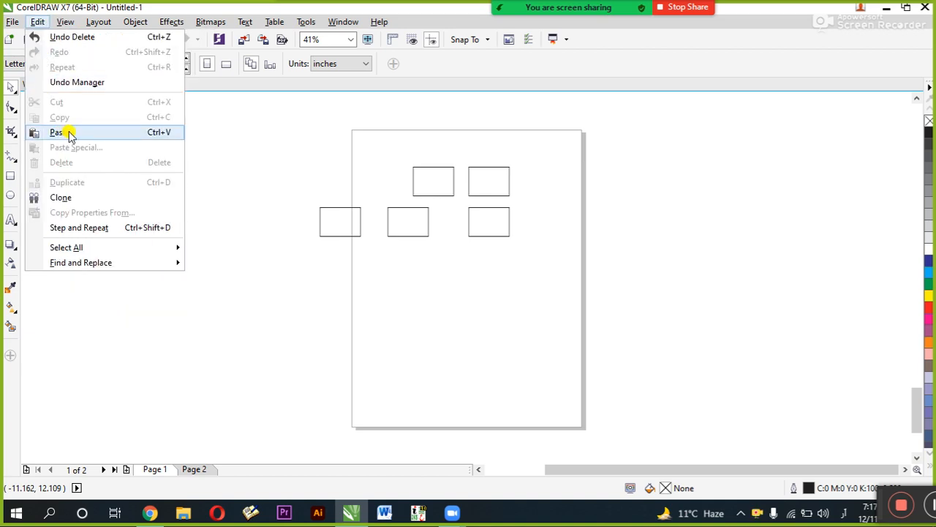
left_click(428, 181)
left_click(431, 181)
key("Delete")
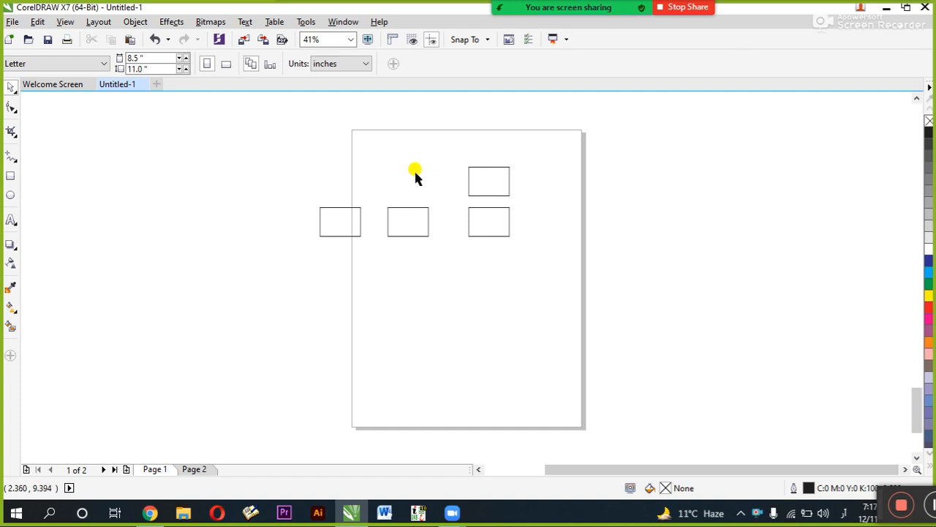
key("ctrl+z")
left_click(376, 163)
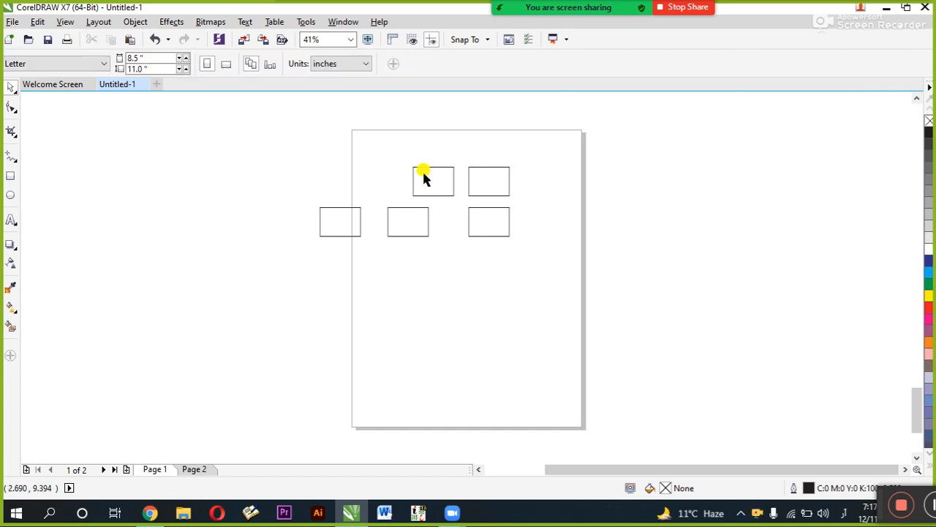
Delete the left rectangle of page 1's upper row and the remaining rectangle on page 2.
left_click(418, 176)
key("Delete")
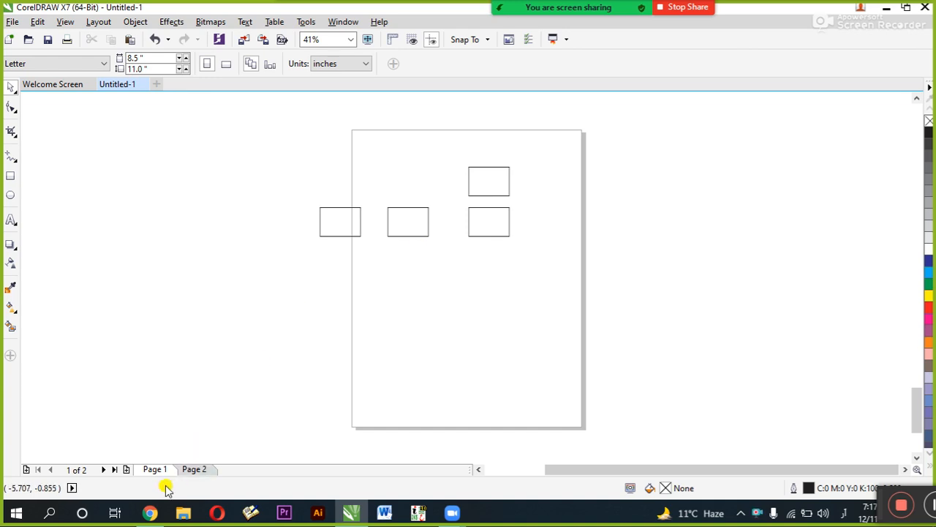
left_click(194, 468)
key("ctrl+a")
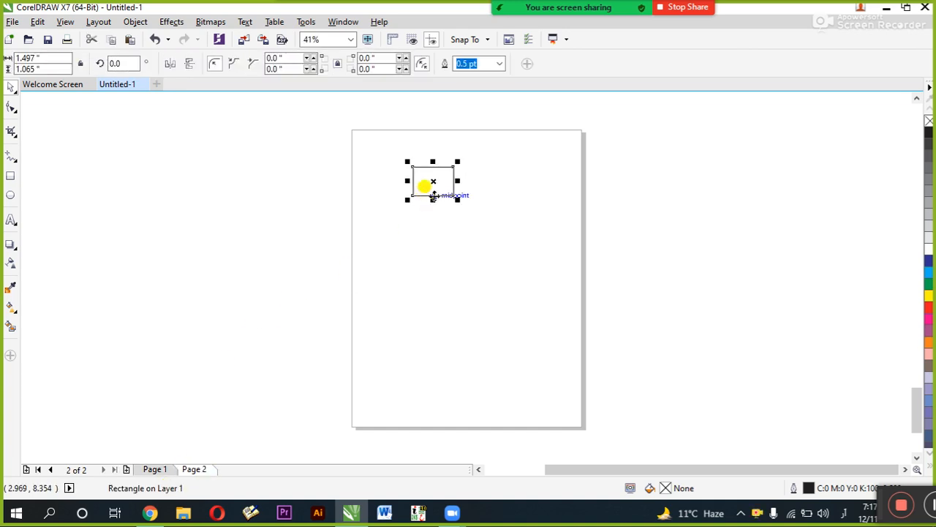
left_click(426, 189)
left_click(425, 182)
key("Delete")
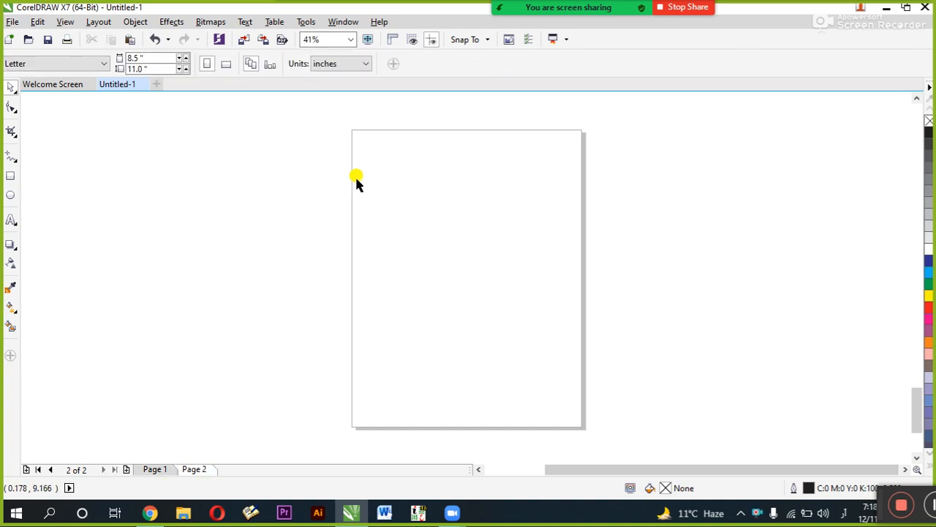
Draw a rectangle about 2.94 by 2.11 inches left of page 2 and place two copies on the page, one below the other.
left_click(37, 22)
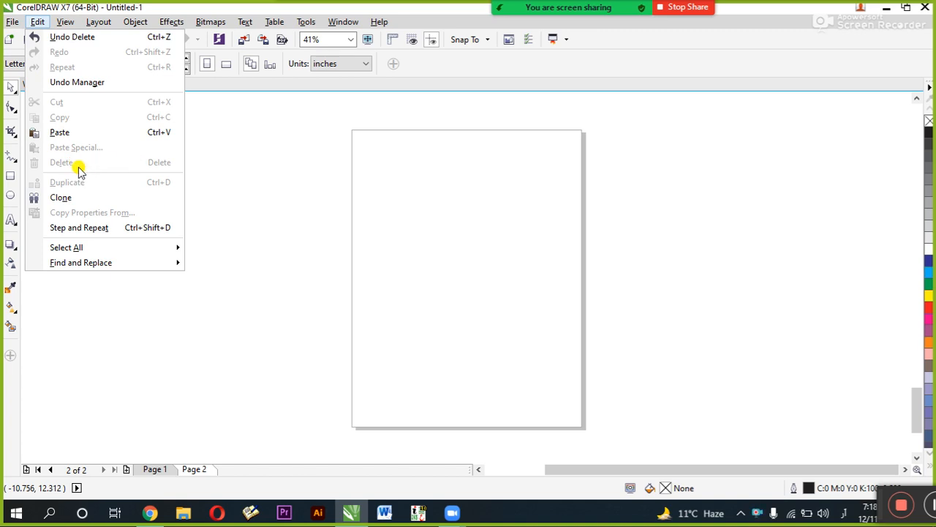
left_click(284, 201)
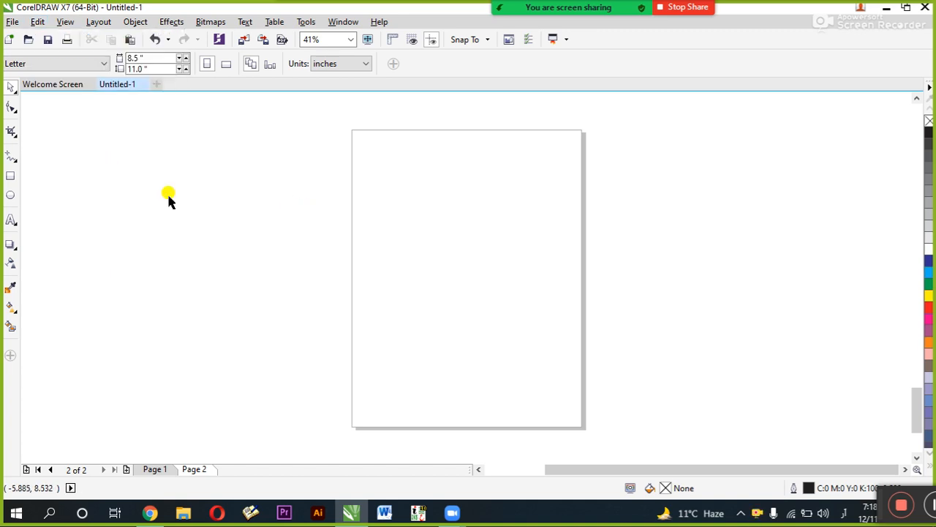
left_click(11, 176)
left_click_drag(244, 145, 325, 203)
left_click_drag(282, 172, 436, 178)
left_click_drag(433, 161, 429, 253)
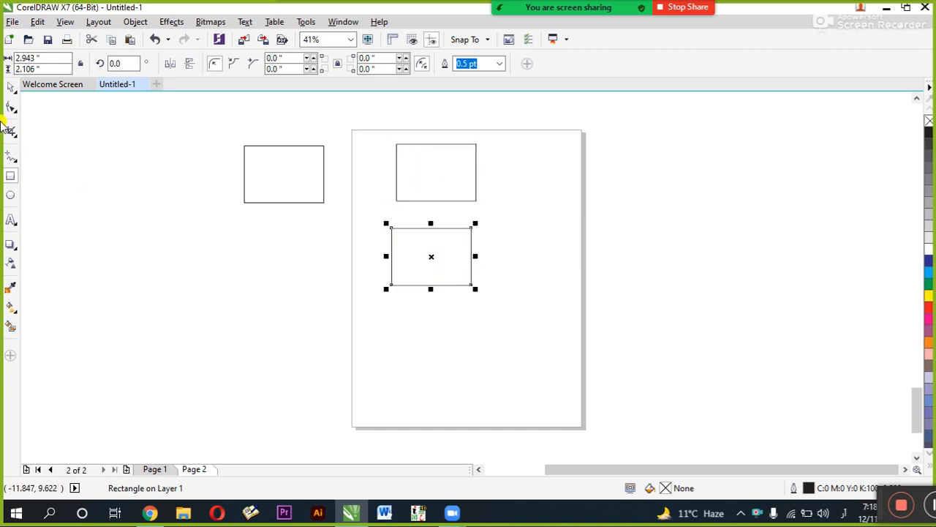
Add the artistic text "شلرنلرلرنلر", enlarge it to about 86 pt and place it beneath the rectangle beside the page.
left_click(12, 223)
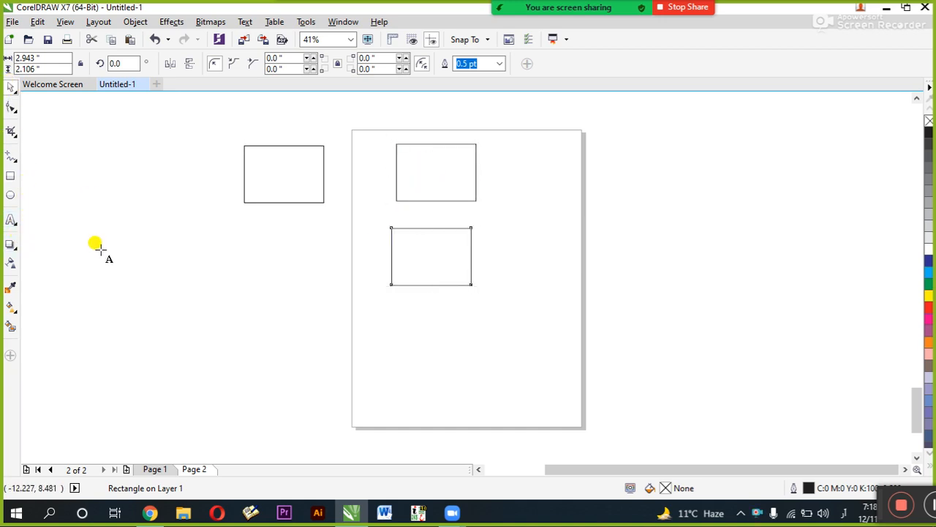
left_click(200, 281)
type("یبلیبلیبلیبل")
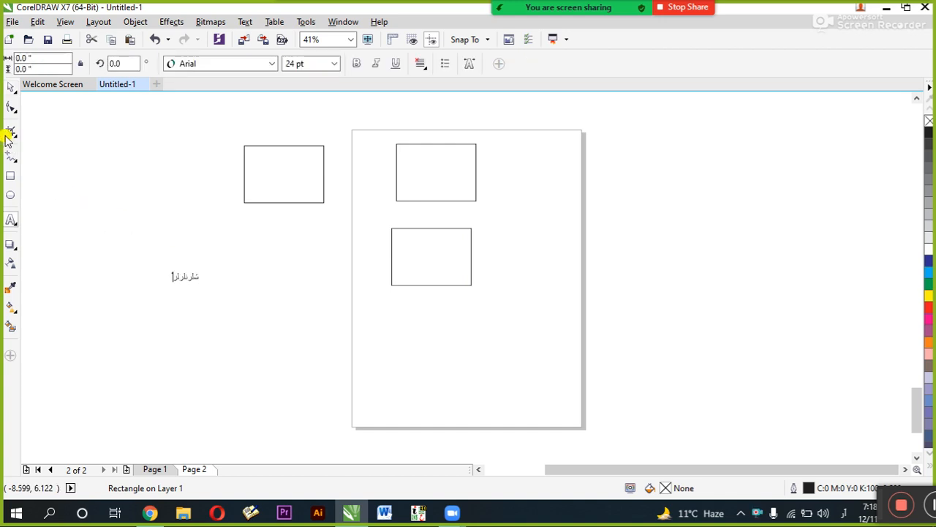
left_click(10, 88)
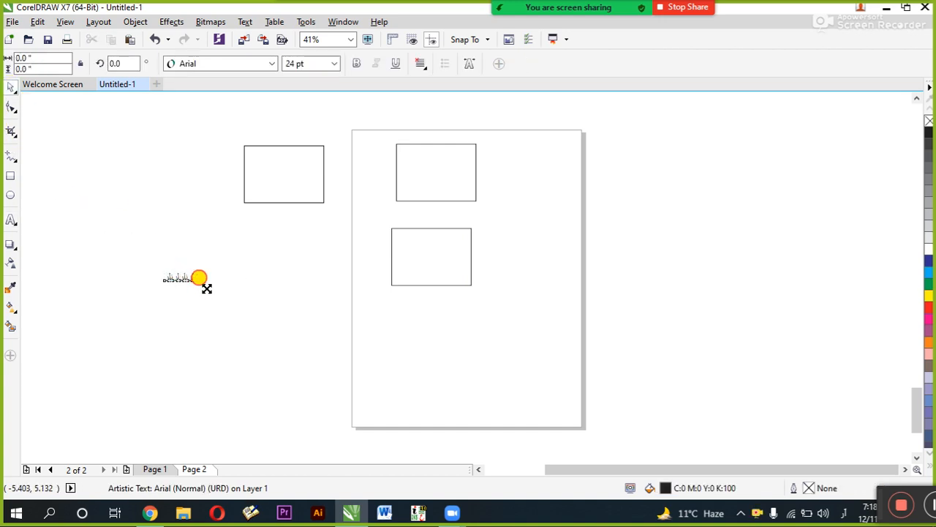
left_click_drag(206, 289, 250, 316)
left_click_drag(228, 283, 326, 251)
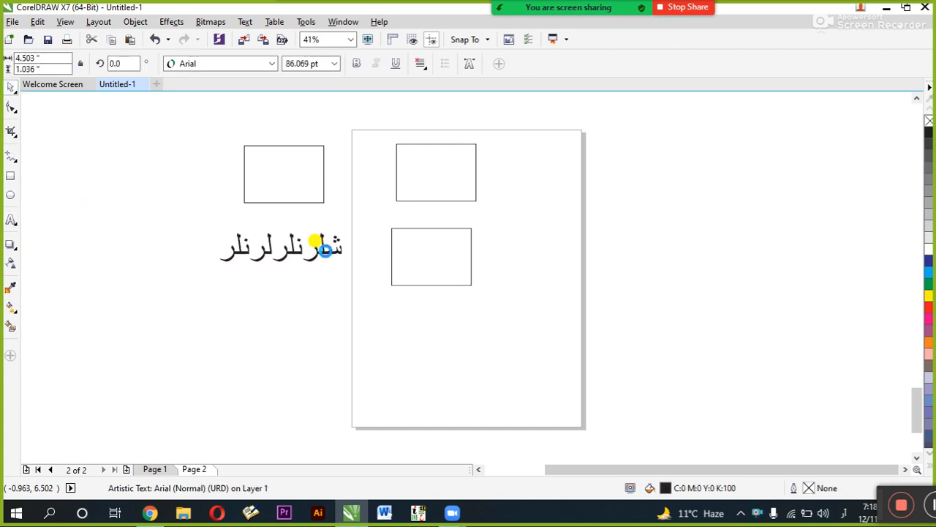
Select the text and rectangles in turn, then delete the lower rectangle on page 2 and undo the deletion.
left_click(295, 298)
left_click(322, 242)
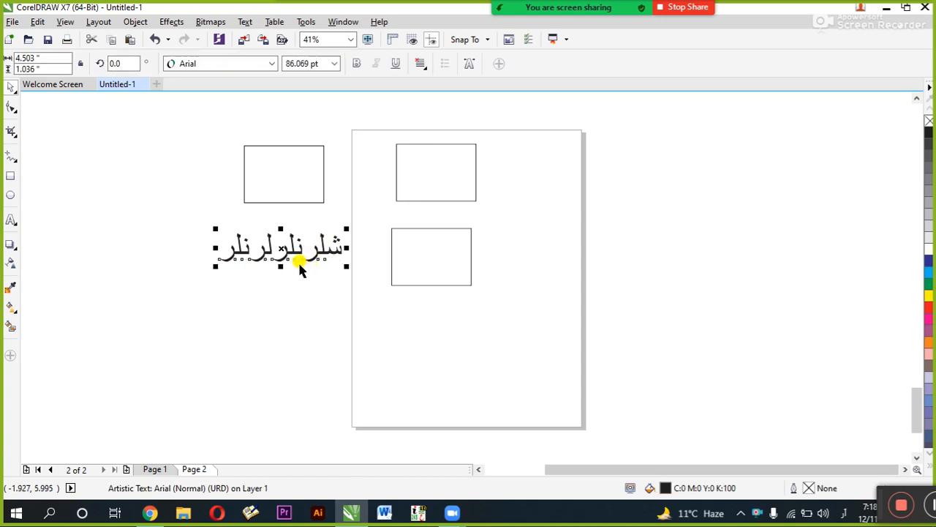
left_click(392, 265)
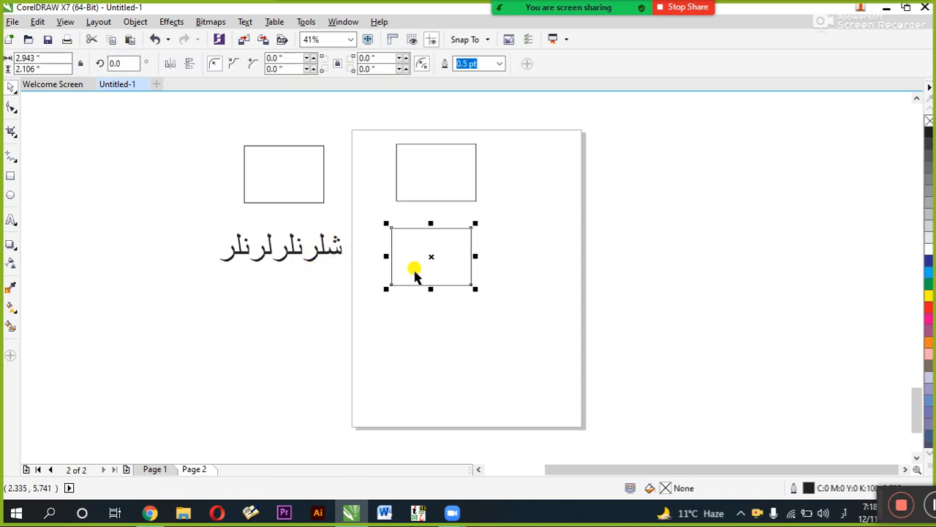
left_click(413, 178)
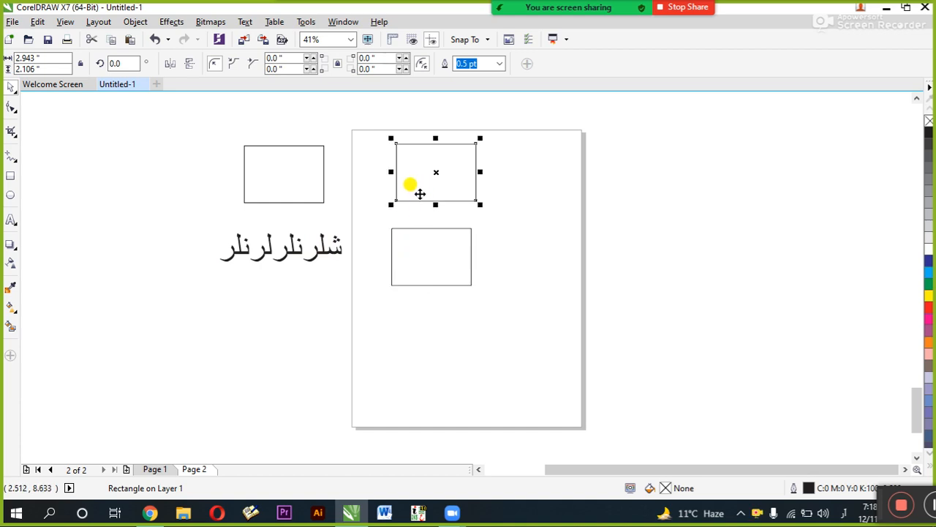
left_click(433, 297)
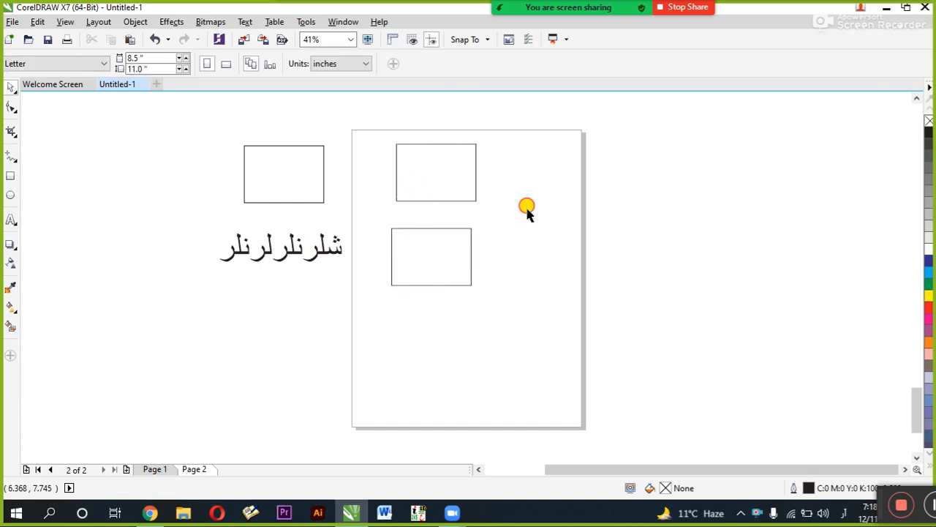
left_click_drag(529, 210, 330, 351)
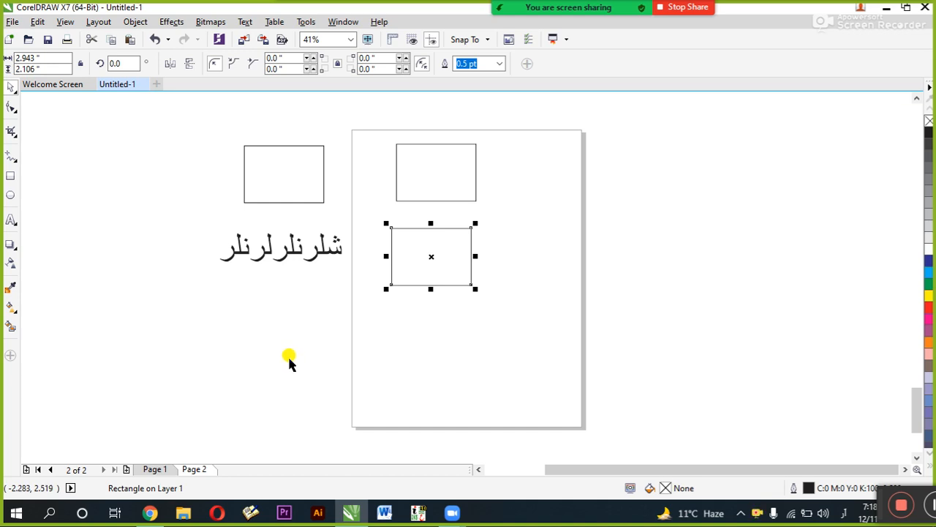
key("Delete")
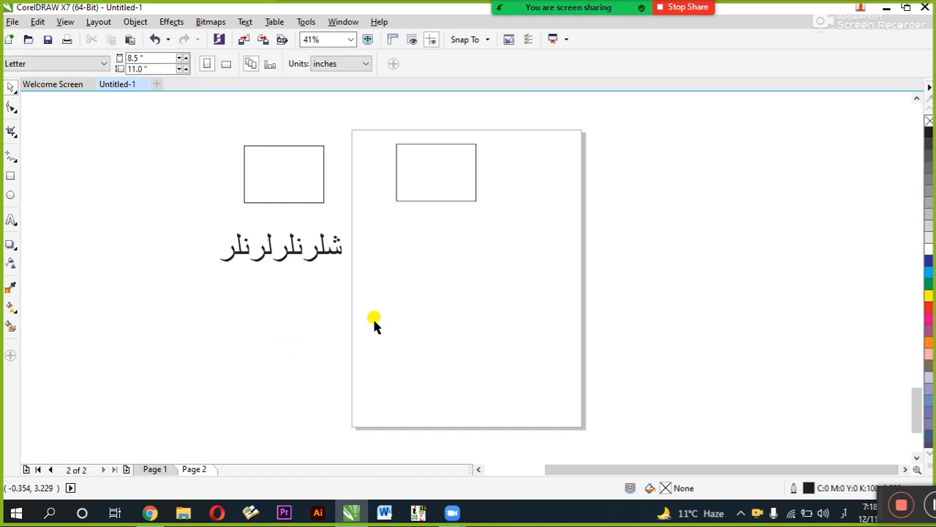
key("ctrl+z")
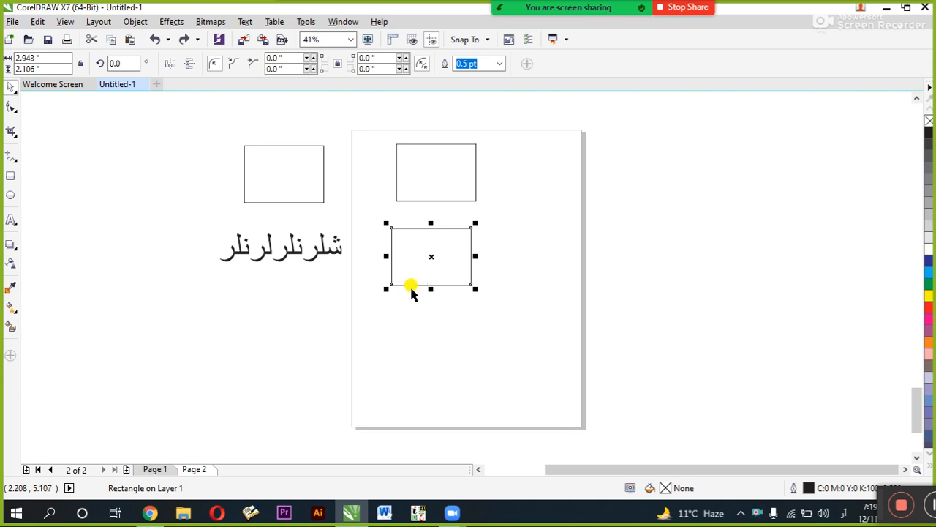
Delete the lower rectangle on page 2 once more and restore it with Undo.
key("ctrl+d")
left_click(431, 309)
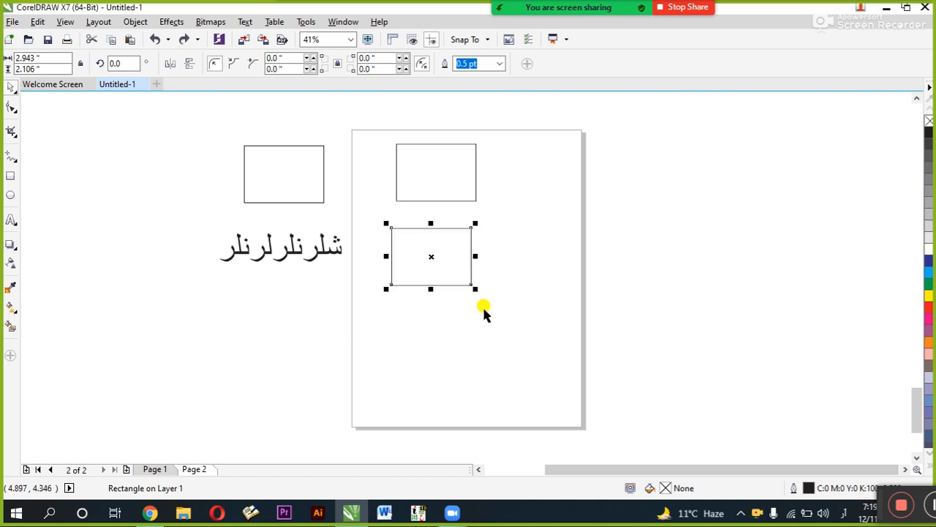
left_click(485, 286)
left_click(439, 257)
key("Delete")
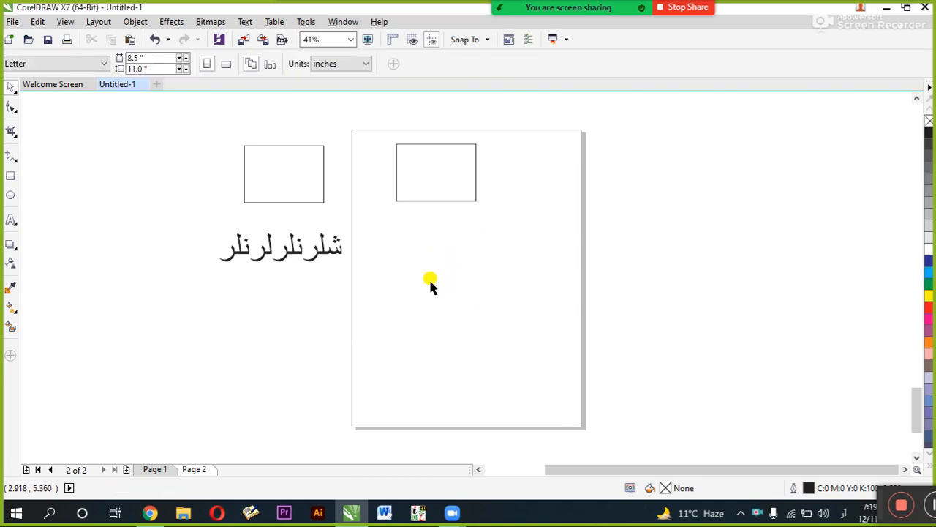
key("ctrl+z")
Apply the Edit Delete command to the selected lower rectangle and undo it.
left_click(38, 21)
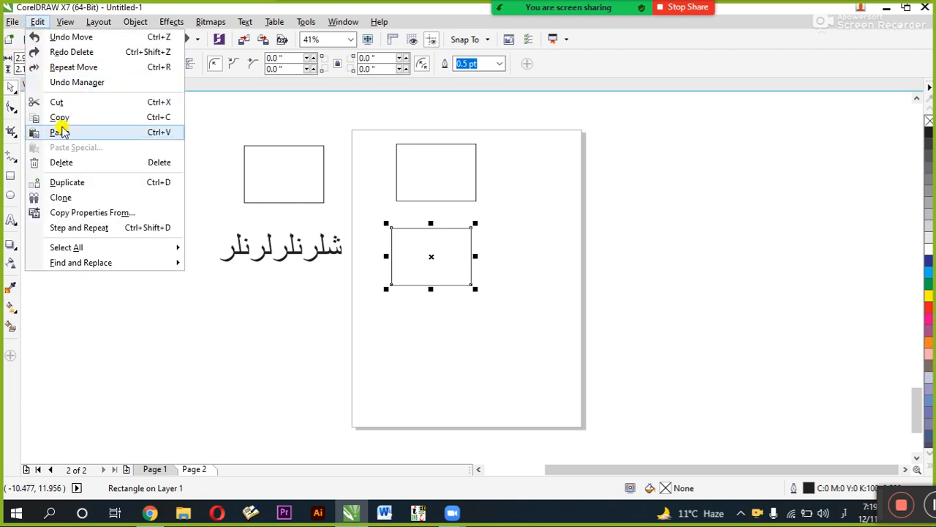
left_click(65, 162)
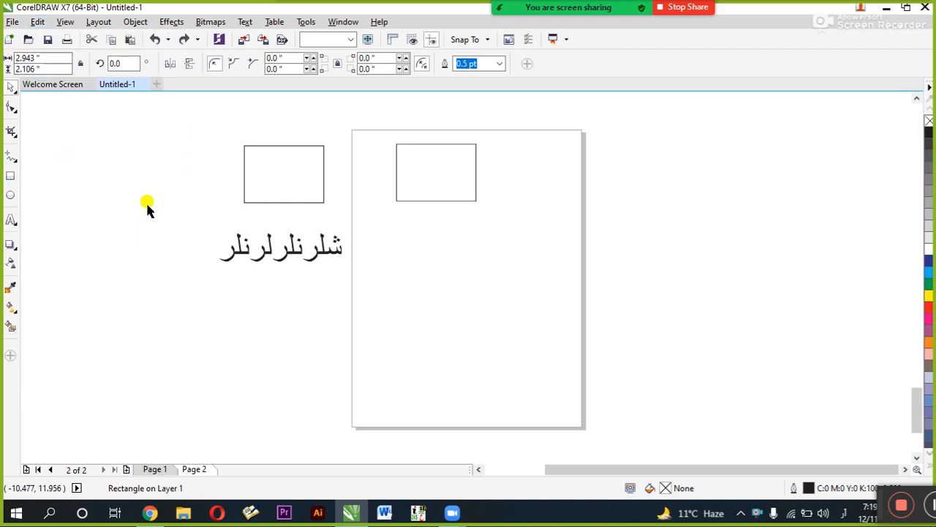
key("ctrl+z")
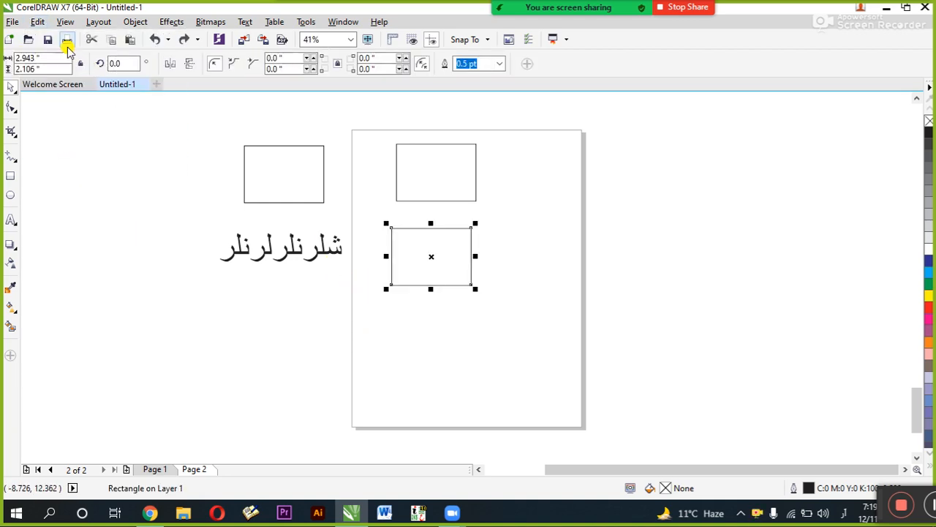
Scale the lower rectangle on page 2 down to about 1.57 × 1.13 inches and shift it slightly down and left.
left_click(37, 21)
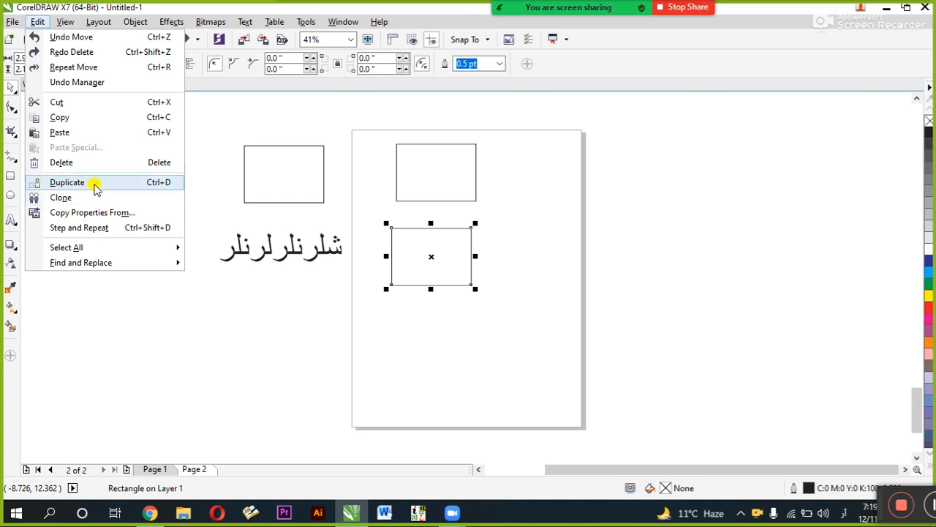
left_click(445, 373)
left_click_drag(403, 259, 341, 269)
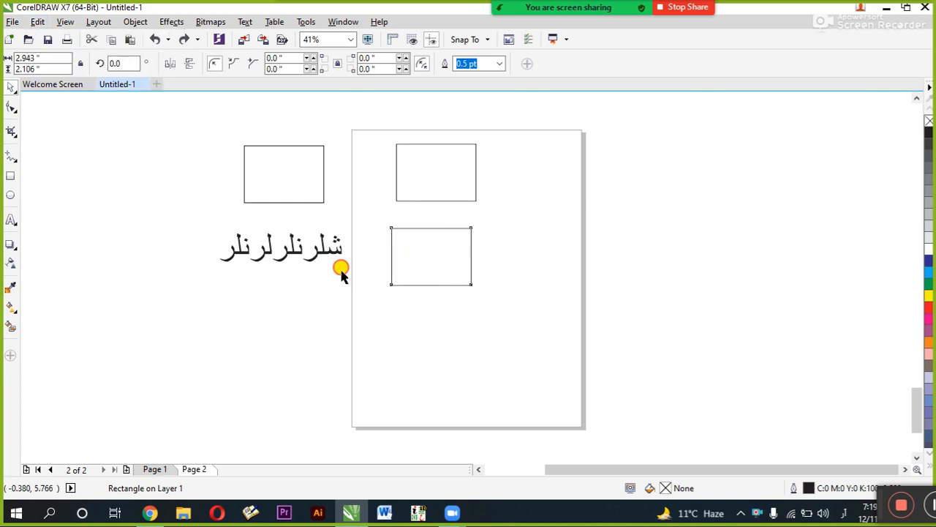
left_click(342, 271)
left_click(424, 283)
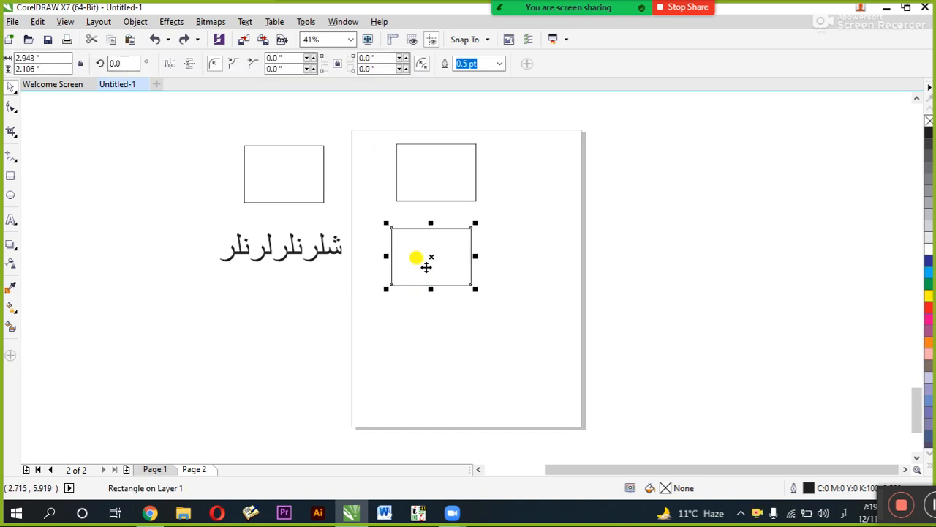
left_click_drag(477, 290, 401, 294)
left_click(435, 266)
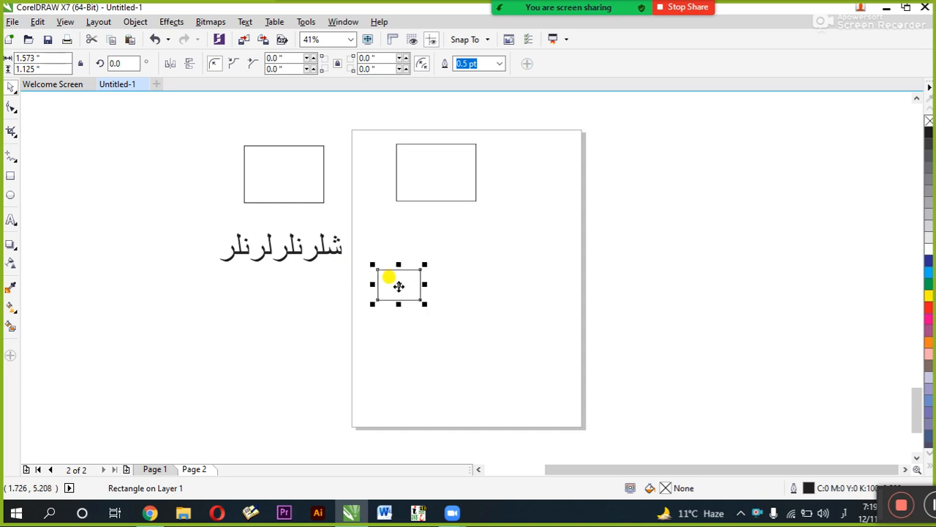
Delete the two large rectangles and the text, then move the small rectangle up near the page's upper-left corner.
left_click_drag(167, 293, 562, 120)
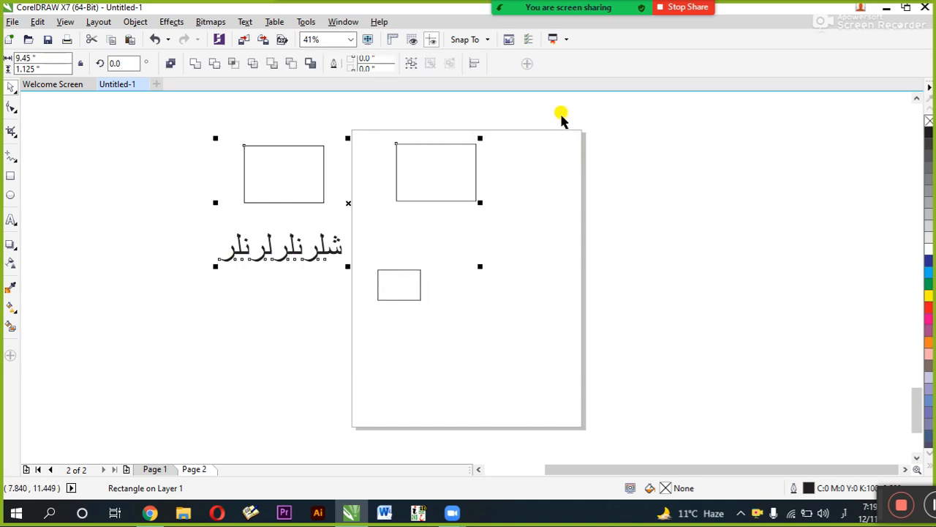
key("Delete")
left_click_drag(420, 272, 404, 196)
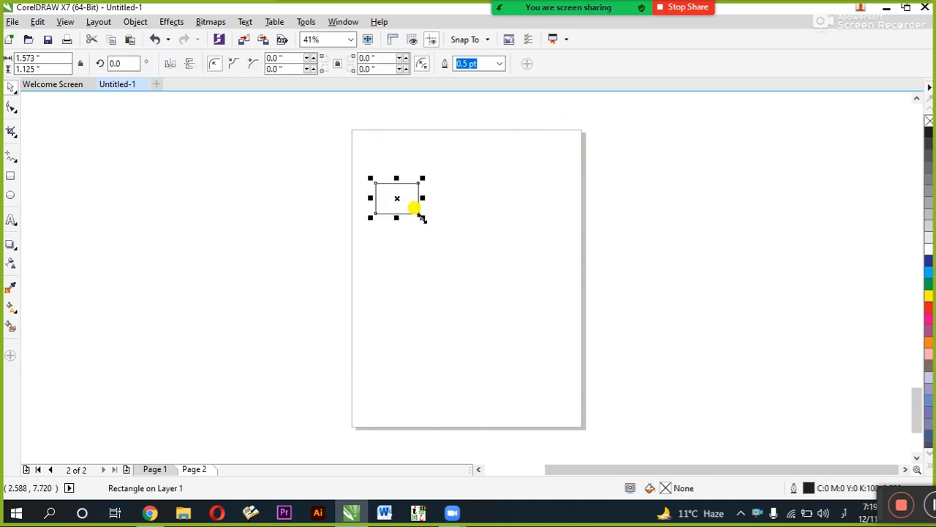
left_click(404, 192)
Round all four corners of the small rectangle with the Shape tool to a radius of about 0.242 inches.
key("shift+F2")
scroll(371, 217, "down", 2)
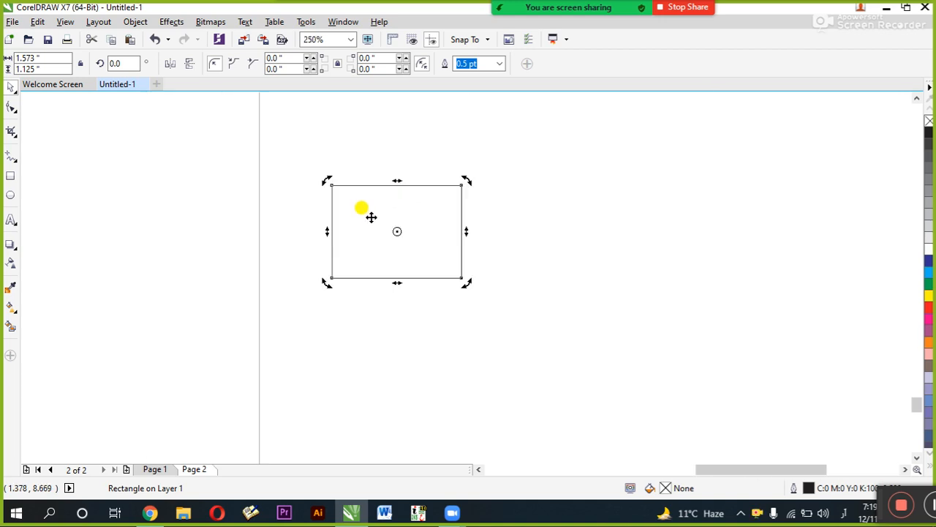
left_click(361, 263)
key("F10")
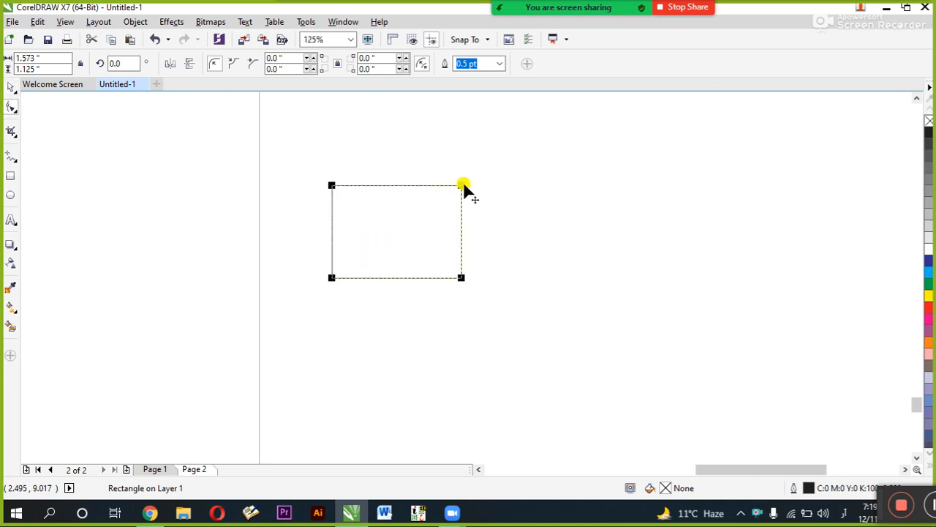
left_click_drag(456, 189, 442, 204)
key("space")
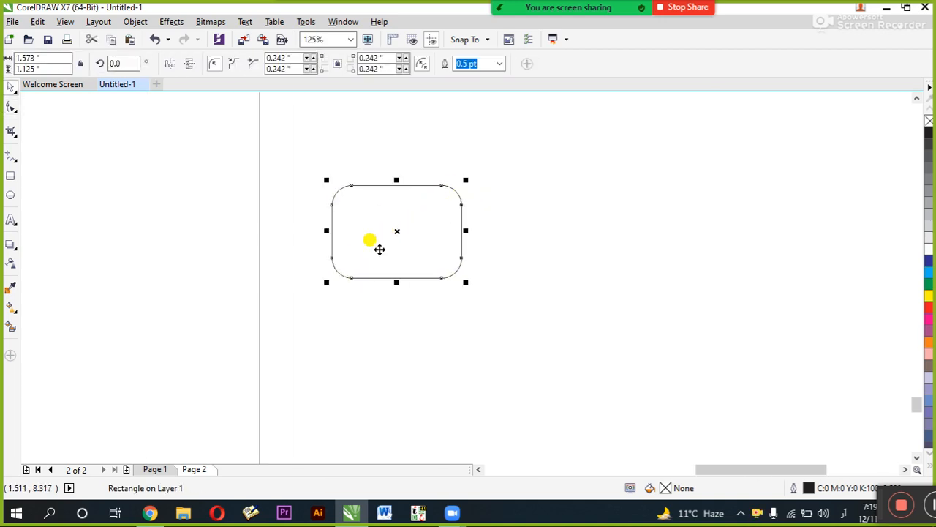
Place a copy of the rounded rectangle to its right, repeat the copy once, and undo both copies.
left_click_drag(365, 239, 502, 252)
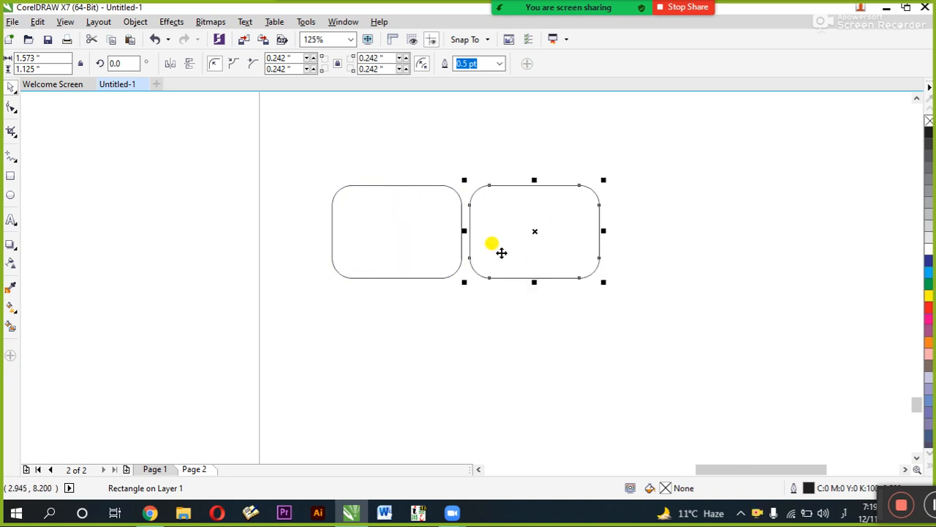
key("ctrl+r")
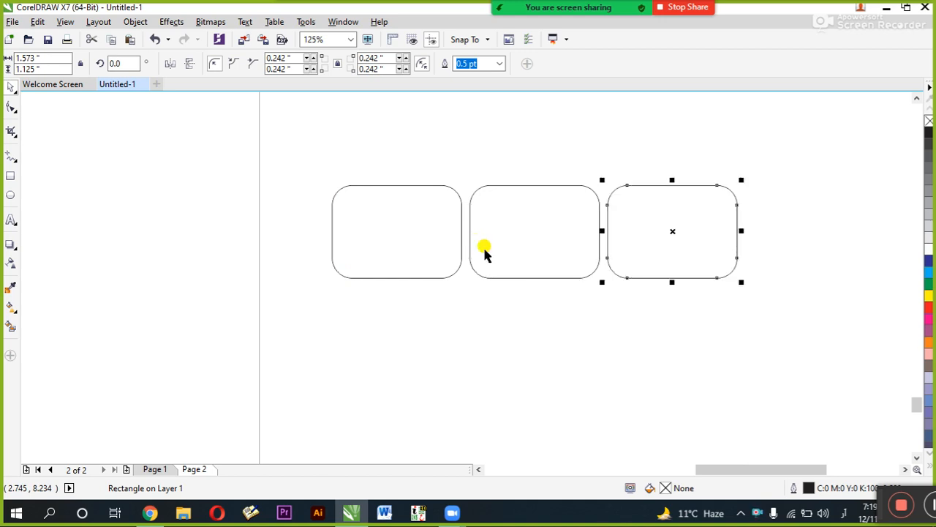
key("ctrl+z")
key("ctrl+z")
Duplicate the rounded rectangle with a horizontal and vertical offset of 0.25 inches.
left_click(424, 234)
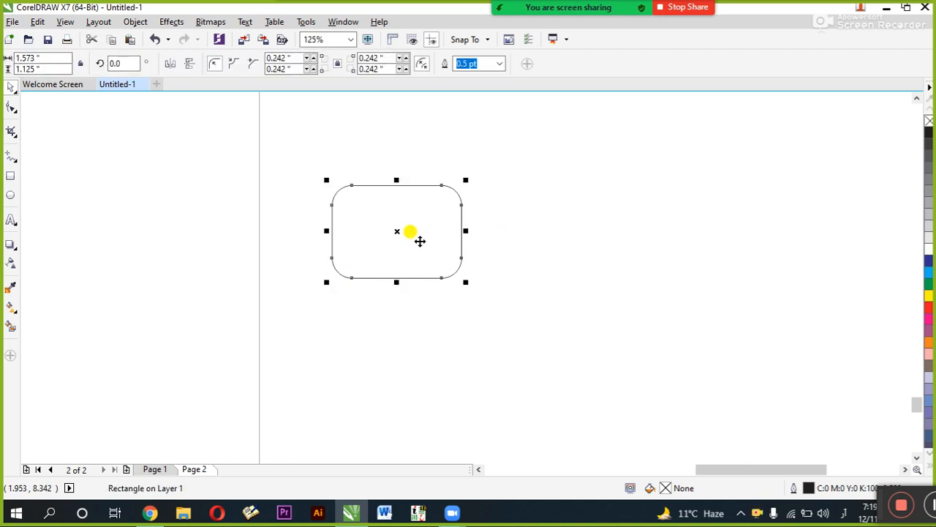
key("ctrl+d")
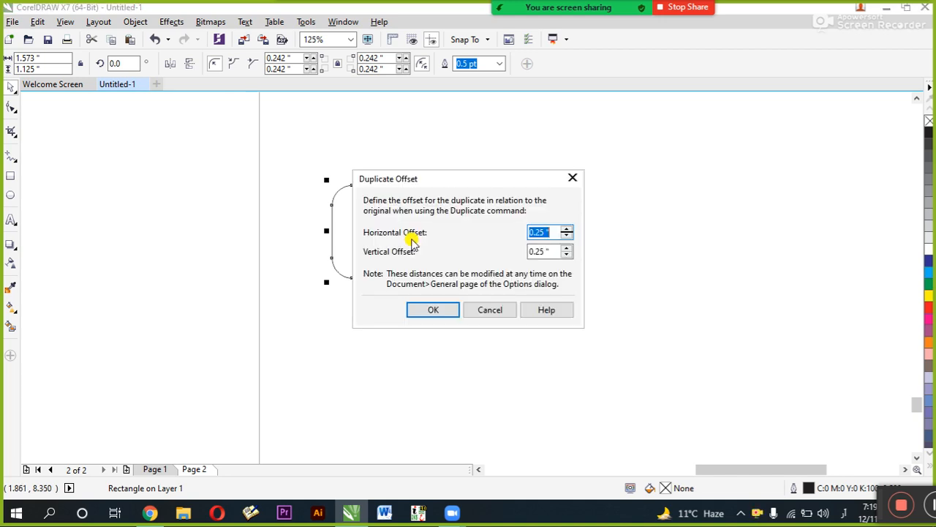
left_click_drag(481, 176, 651, 189)
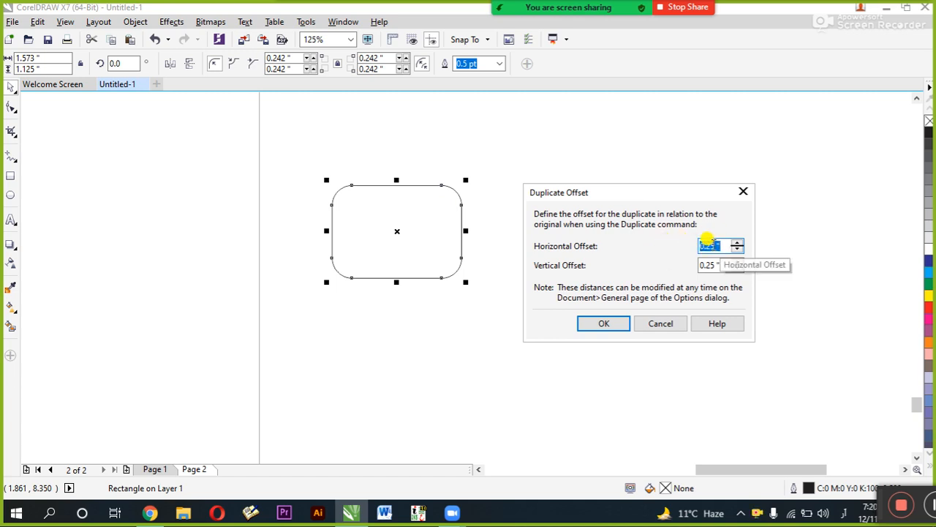
left_click(598, 324)
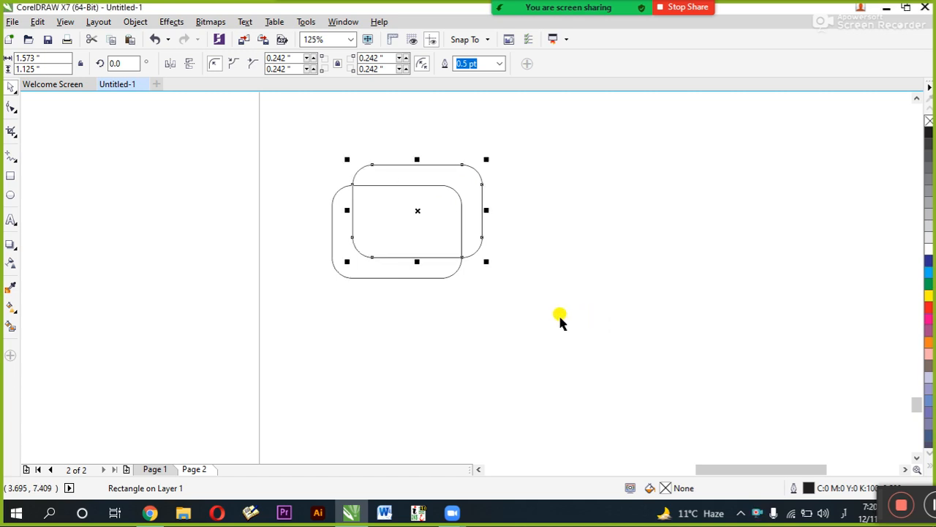
Delete the offset duplicate, demonstrating Undo and repeated deletion, and leave only the original rounded rectangle selected.
left_click(559, 315)
left_click(431, 222)
key("Delete")
left_click(379, 250)
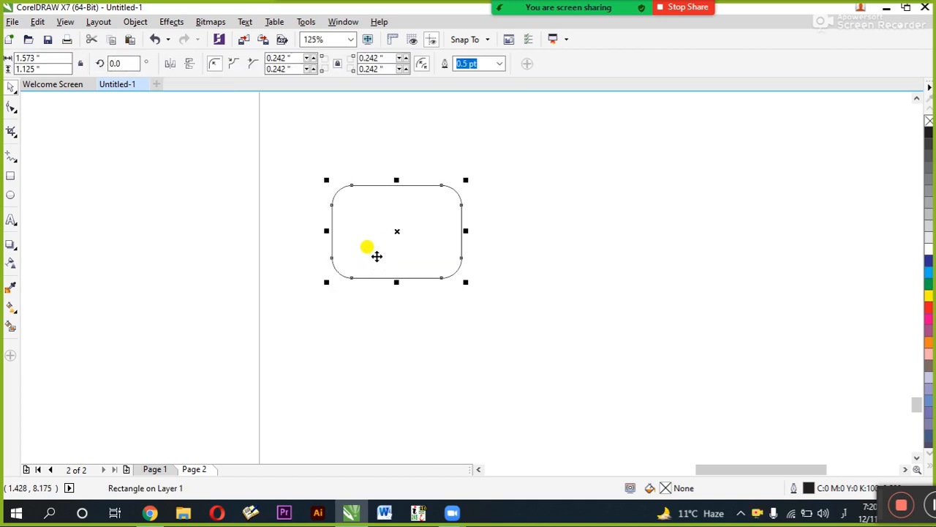
key("Delete")
key("ctrl+z")
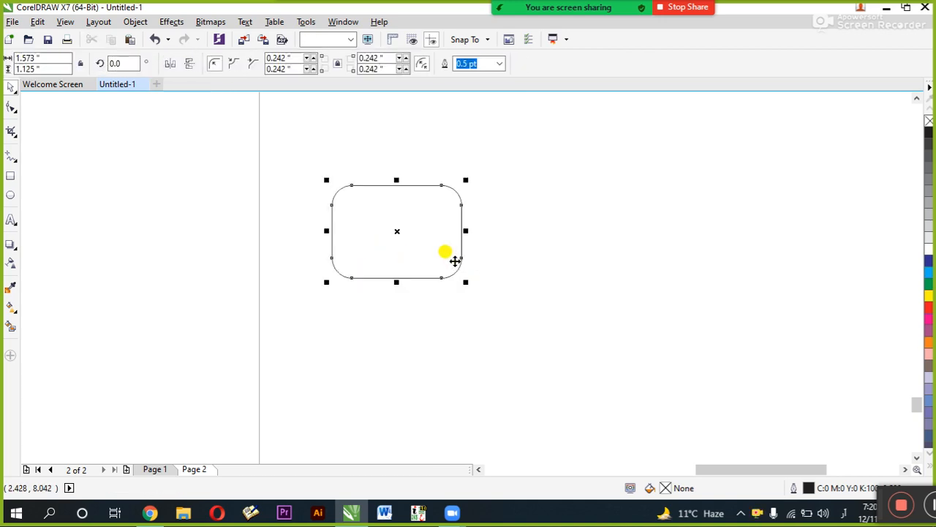
key("ctrl+z")
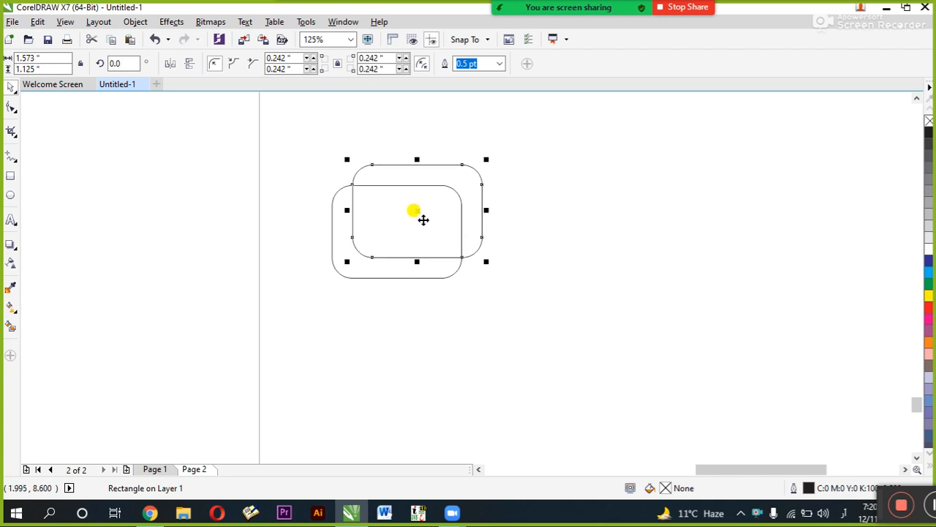
key("Delete")
left_click(423, 224)
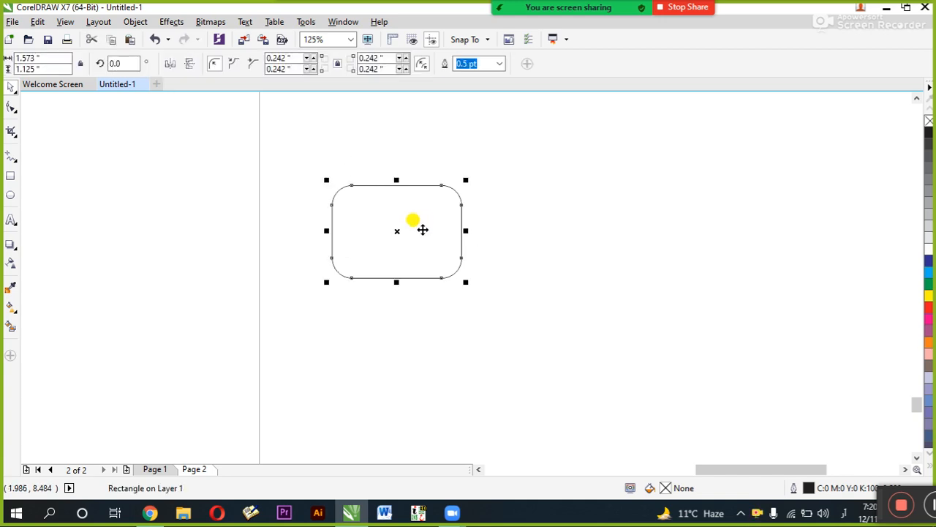
key("ctrl+z")
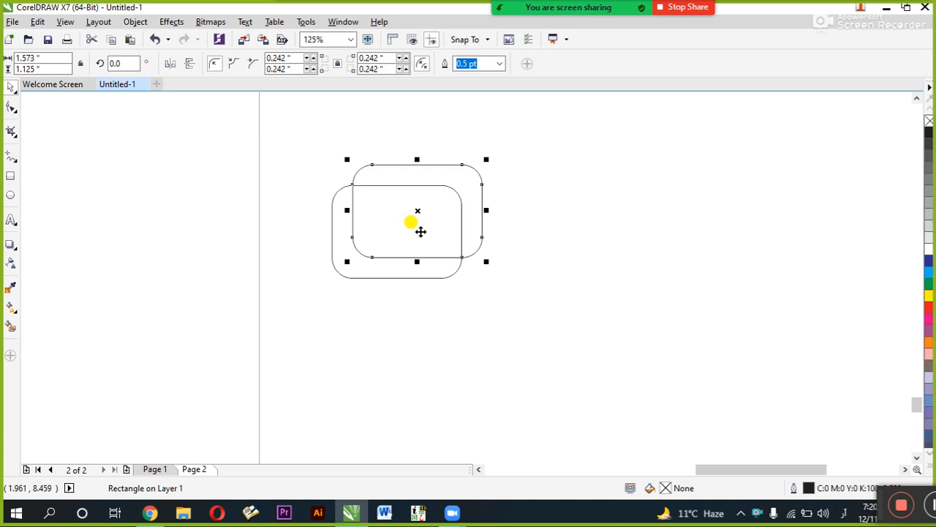
key("Delete")
left_click(406, 229)
Place a copy of the rounded rectangle to its right and duplicate it twice to make a row of four.
left_click_drag(349, 194, 490, 197)
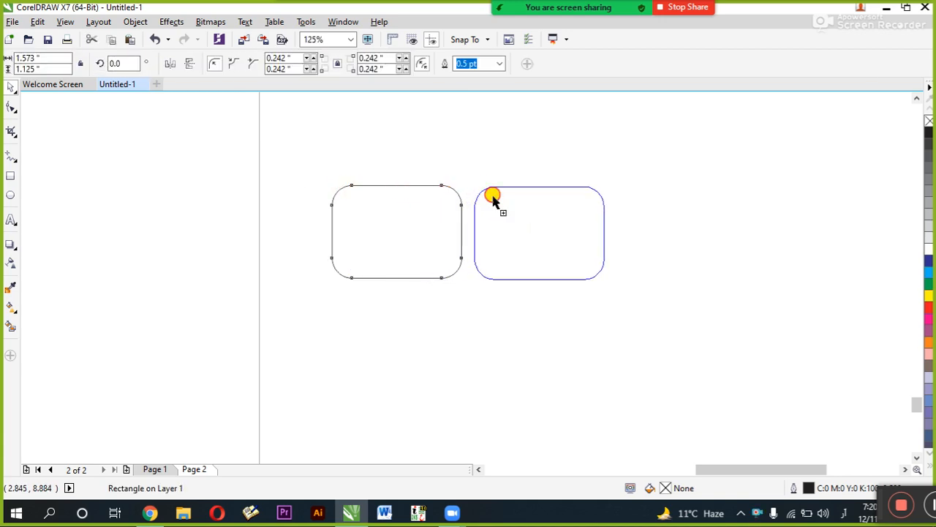
key("ctrl+d")
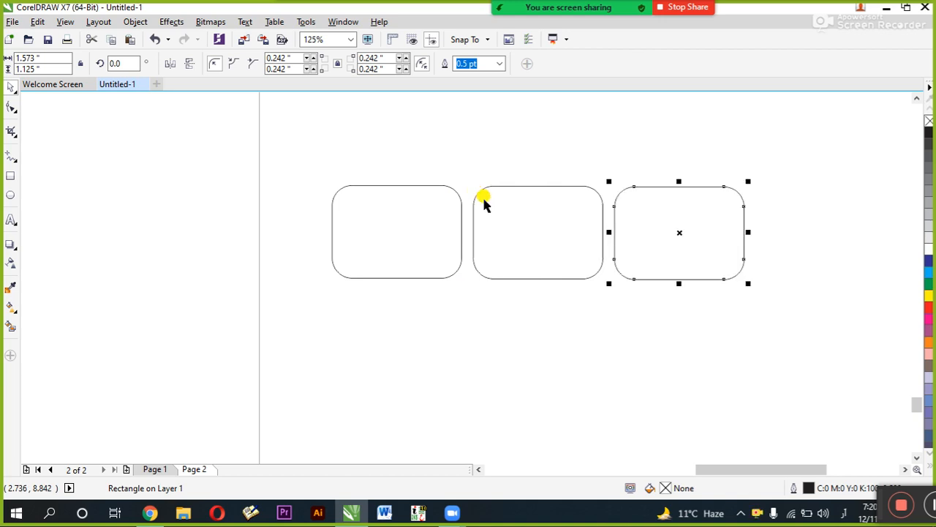
key("ctrl+d")
key("shift+F4")
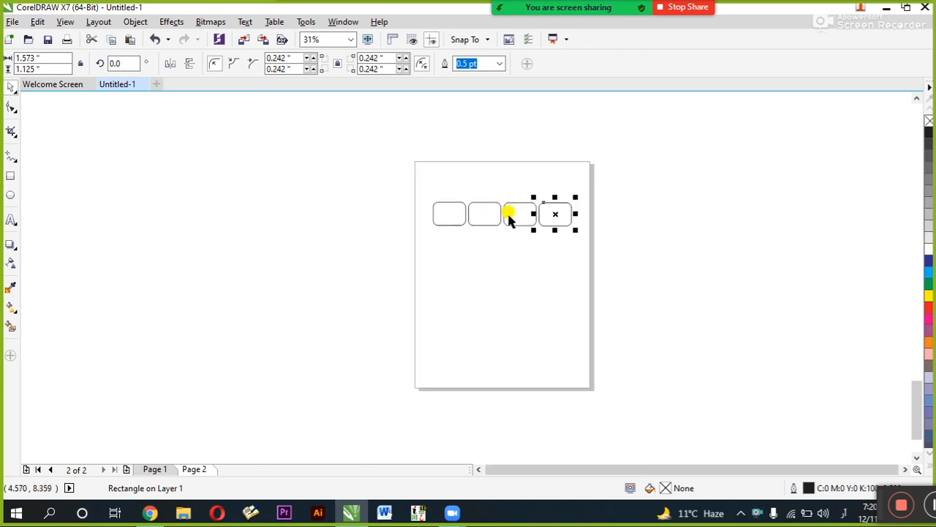
scroll(524, 218, "up", 2)
scroll(544, 193, "up", 2)
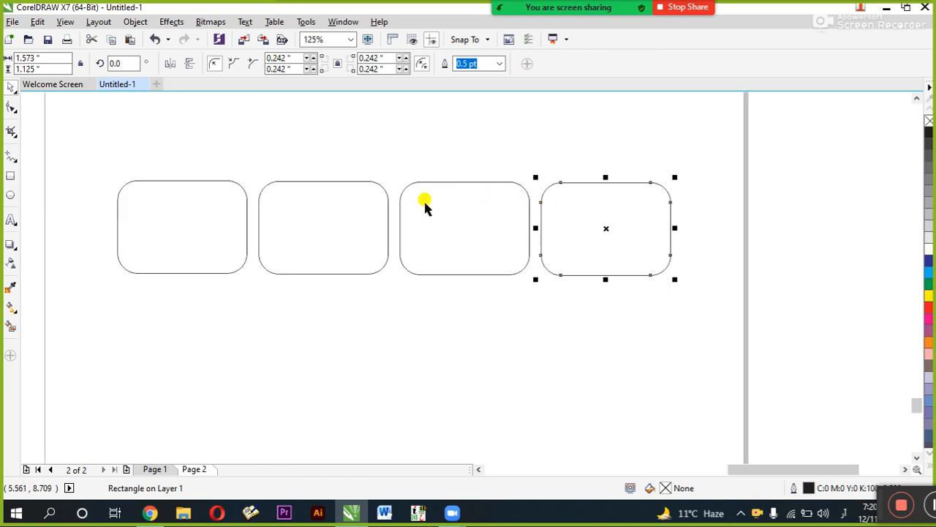
Delete the third and fourth rounded rectangles in the row.
left_click(343, 204)
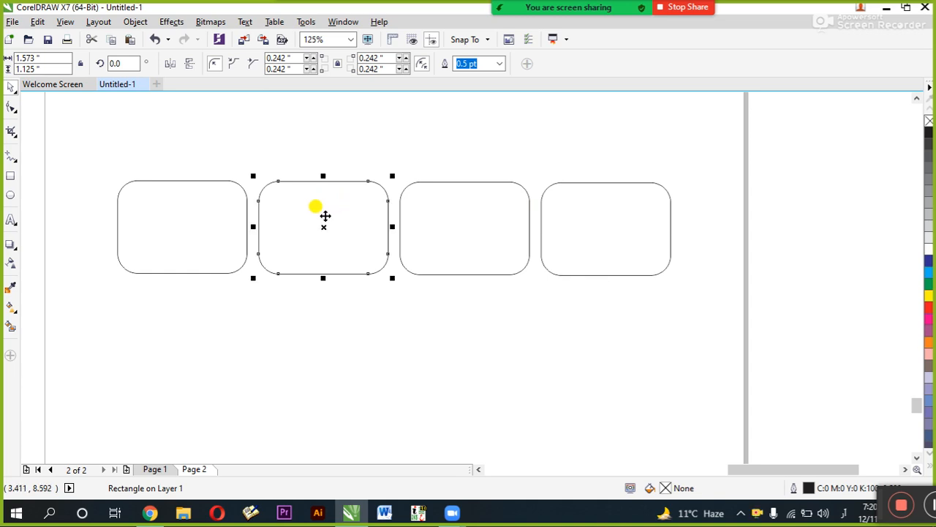
left_click(496, 233)
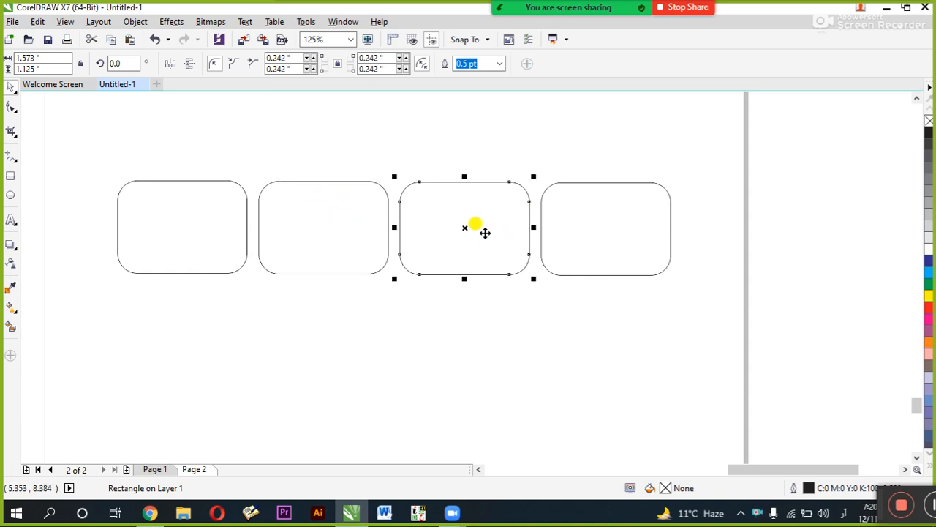
key("Delete")
left_click(565, 225)
key("Delete")
Copy the second rounded rectangle to its right, apply Repeat twice, and undo the last repeat.
left_click_drag(272, 218, 414, 220)
key("ctrl+r")
key("ctrl+r")
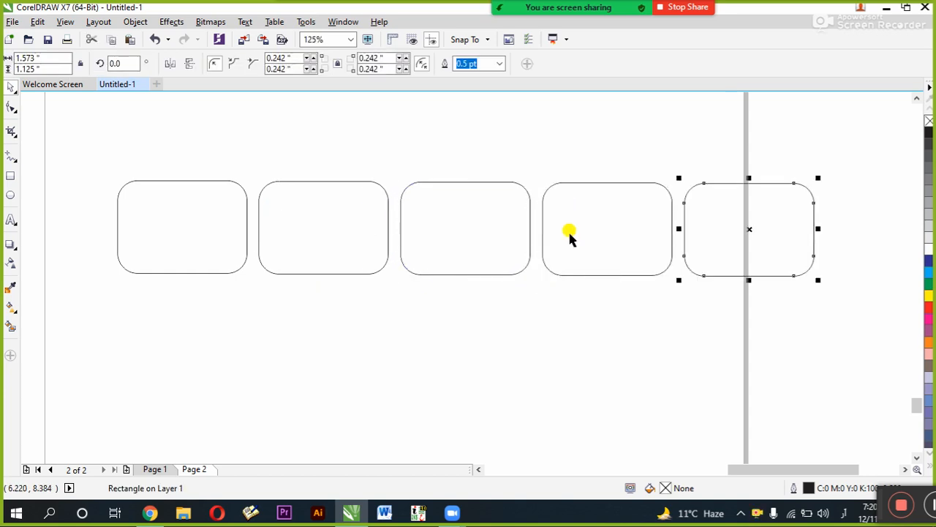
key("ctrl+z")
scroll(575, 193, "down", 2)
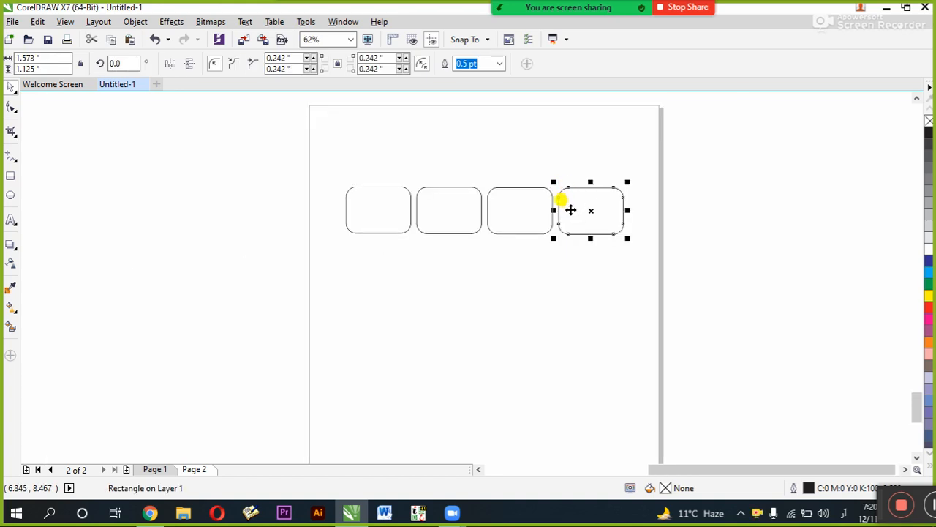
Copy the fourth rounded rectangle directly above itself, repeat the copy, then select and delete all the rectangles.
left_click_drag(570, 210, 568, 157)
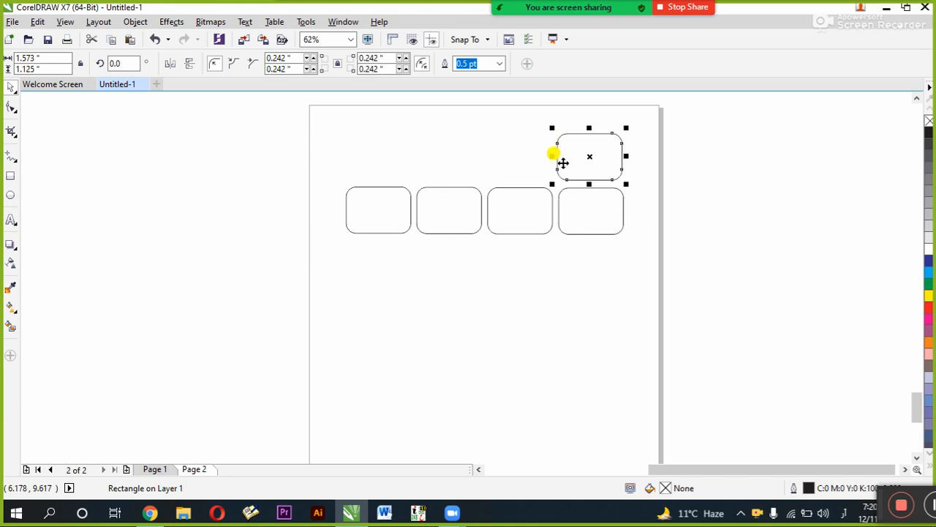
key("ctrl+r")
scroll(571, 196, "down", 3)
left_click_drag(593, 136, 496, 228)
key("Delete")
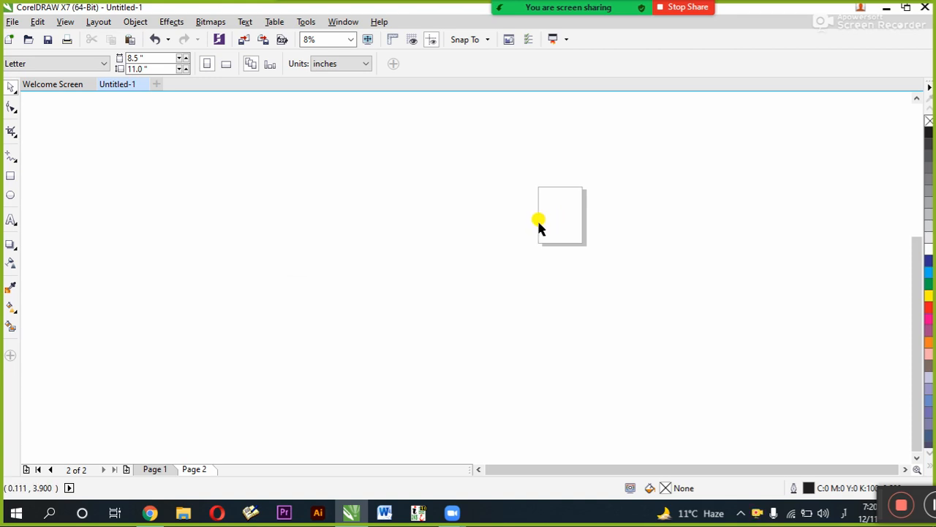
scroll(537, 225, "up", 3)
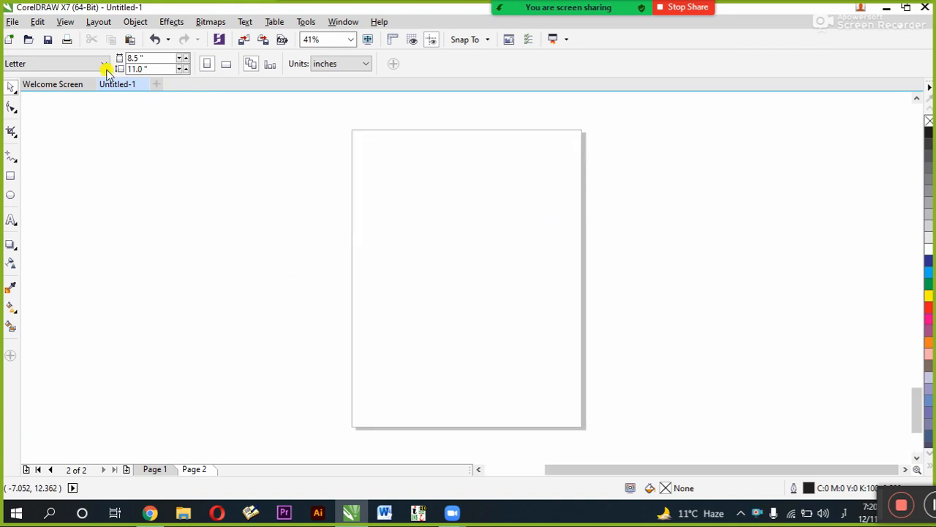
left_click(33, 23)
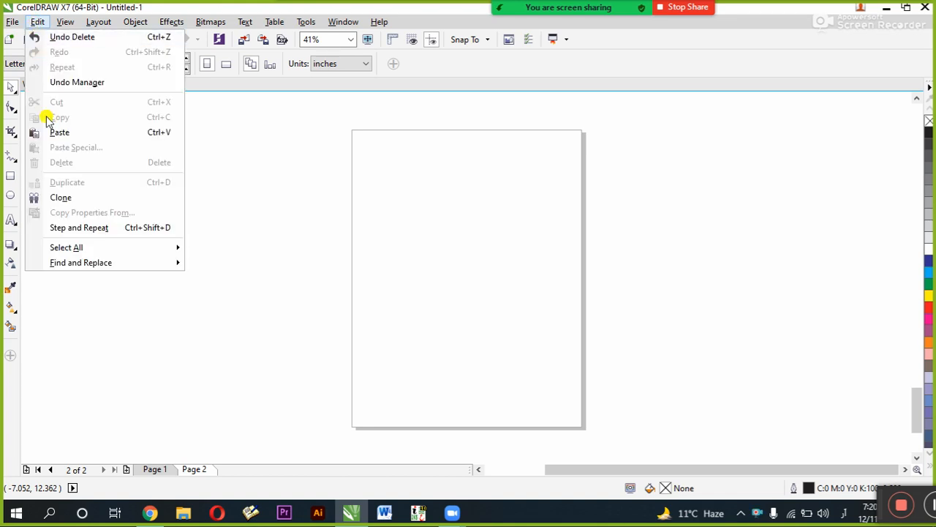
left_click(72, 196)
mouse_move(92, 109)
left_mouse_down()
mouse_move(147, 143)
mouse_move(258, 151)
left_mouse_up()
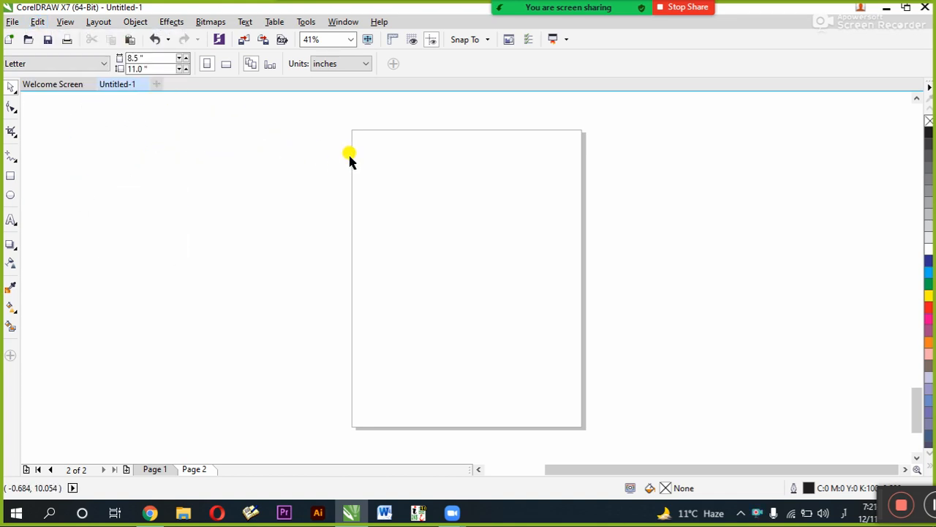
left_click_drag(462, 141, 415, 212)
Draw a rectangle about 3.55 inches wide and 4.31 inches high across the page's left edge.
left_click(10, 176)
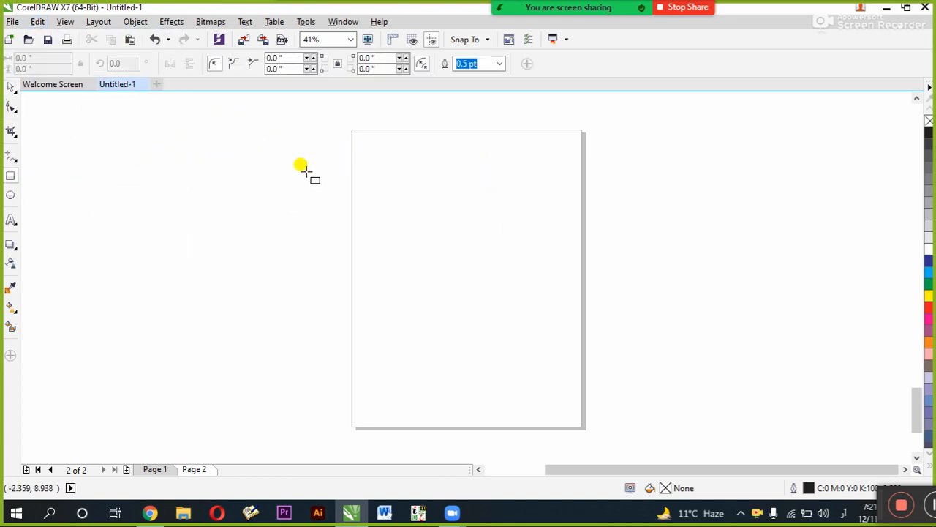
left_click_drag(327, 173, 423, 290)
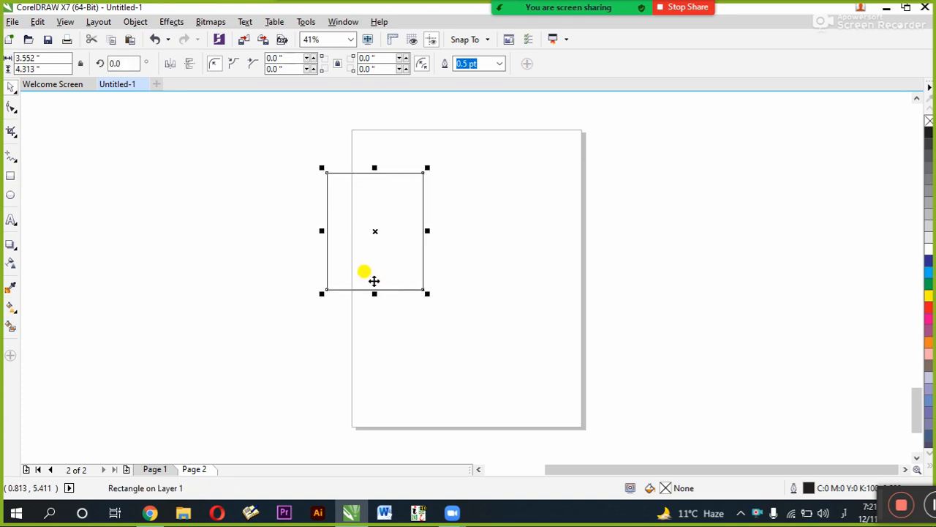
Round all four corners of the rectangle to about 1.5 inches, clone it, and place the clone beside it to the right.
left_click_drag(418, 180, 359, 205)
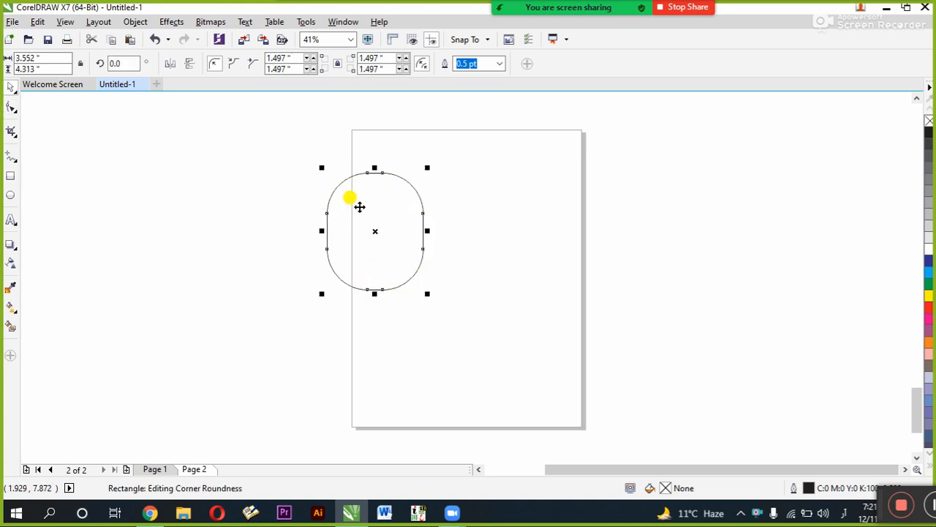
left_click(41, 22)
left_click(94, 203)
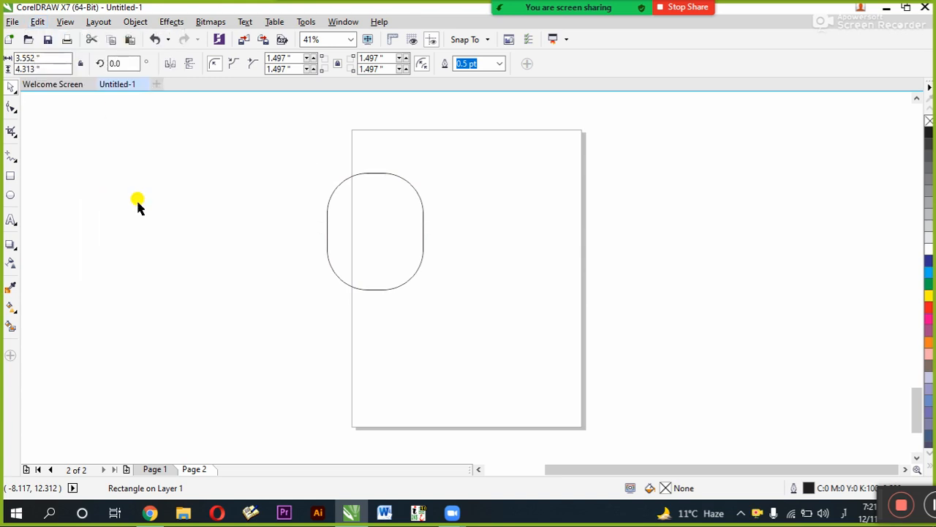
mouse_move(408, 234)
left_mouse_down()
mouse_move(424, 198)
mouse_move(483, 205)
mouse_move(483, 224)
left_mouse_up()
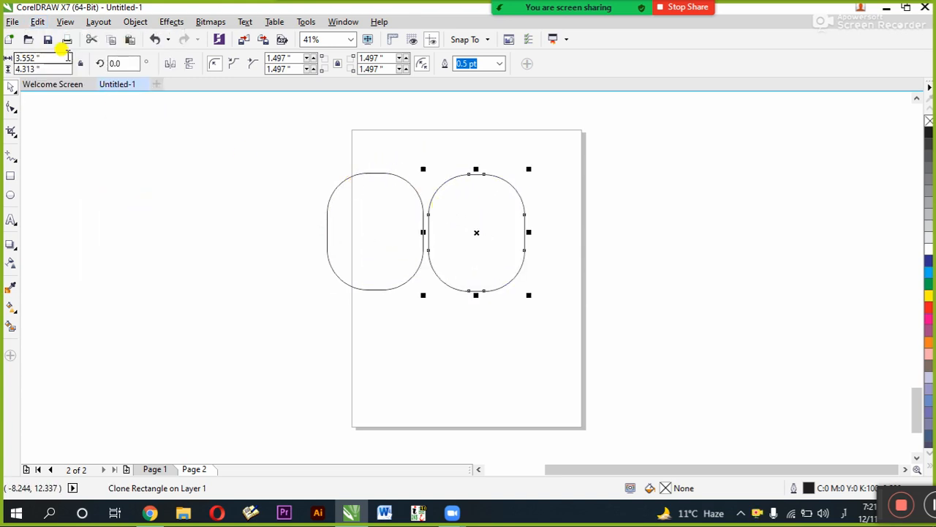
Duplicate the cloned rounded rectangle to extend the row to the right.
left_click(36, 23)
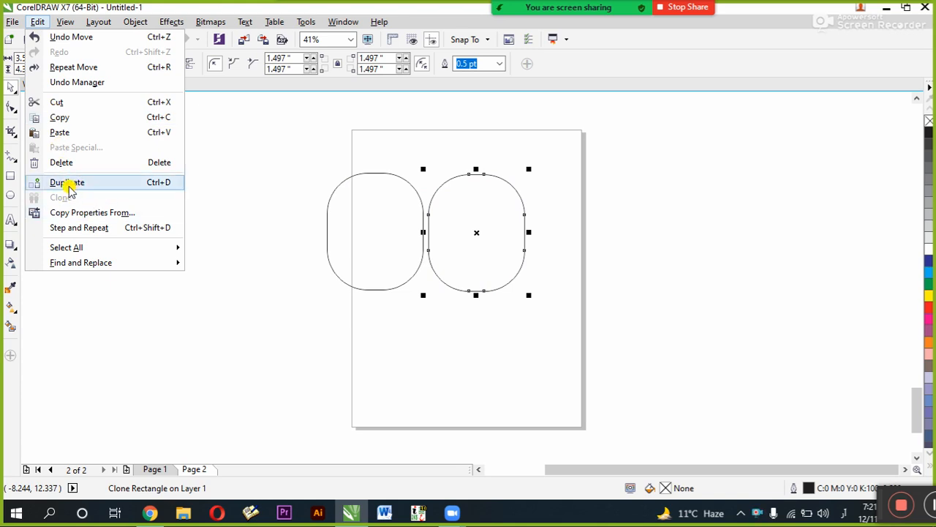
left_click(67, 186)
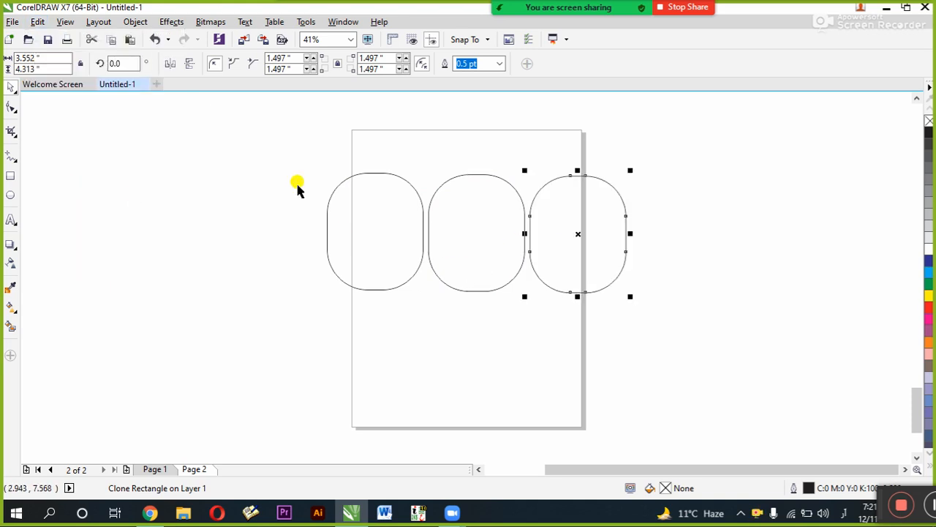
left_click(37, 23)
left_click(67, 183)
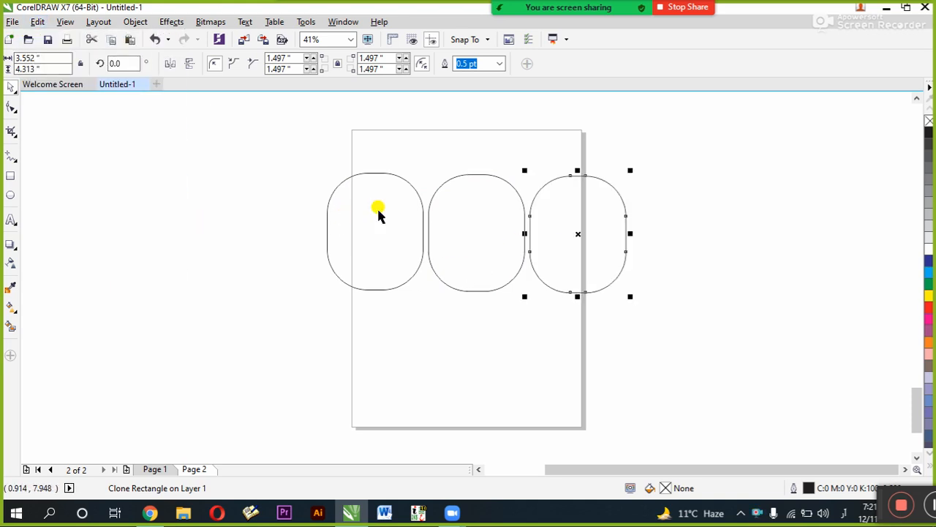
Check that the Clone command is available for the original rectangle, and duplicate the rightmost rounded rectangle.
left_click(354, 191)
left_click(37, 21)
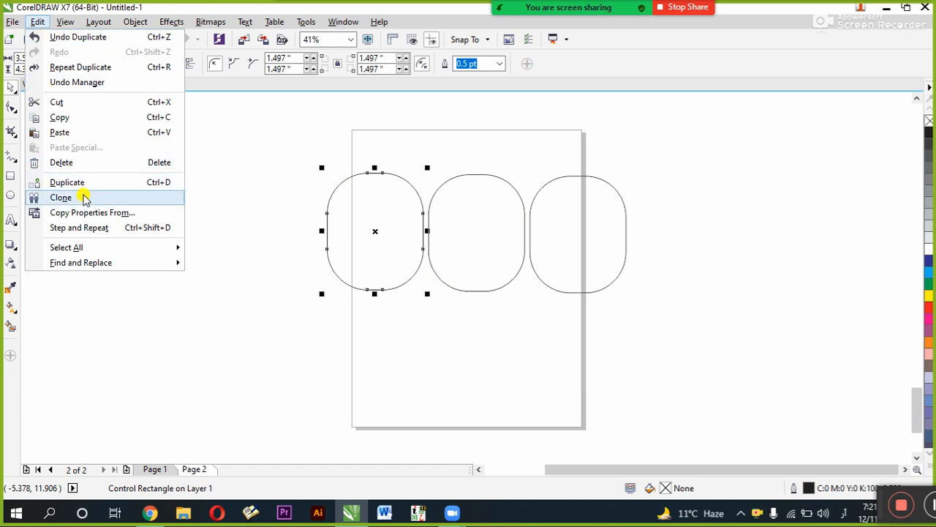
left_click(253, 200)
left_click(574, 187)
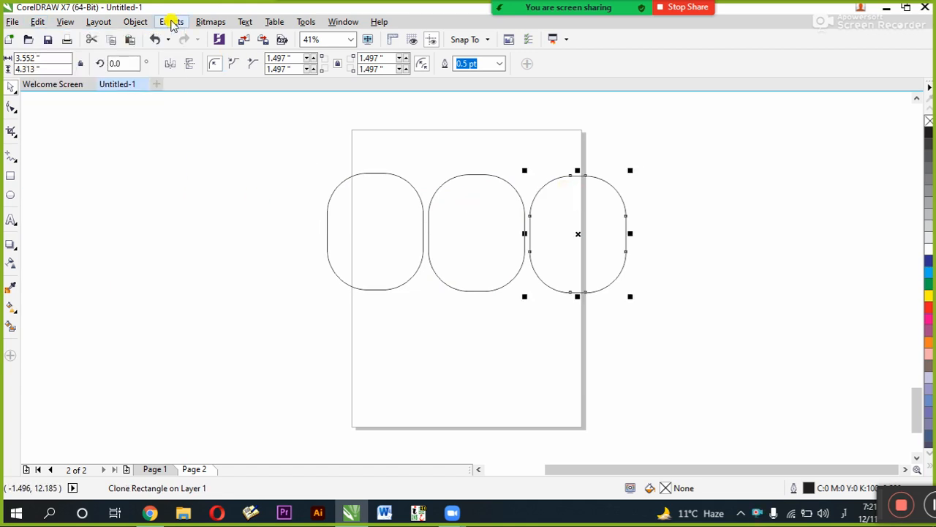
left_click(36, 21)
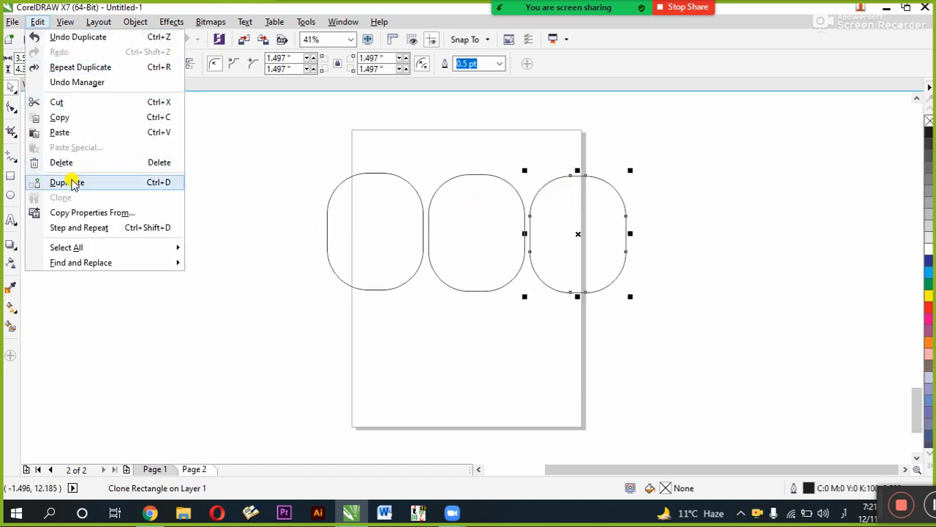
left_click(71, 182)
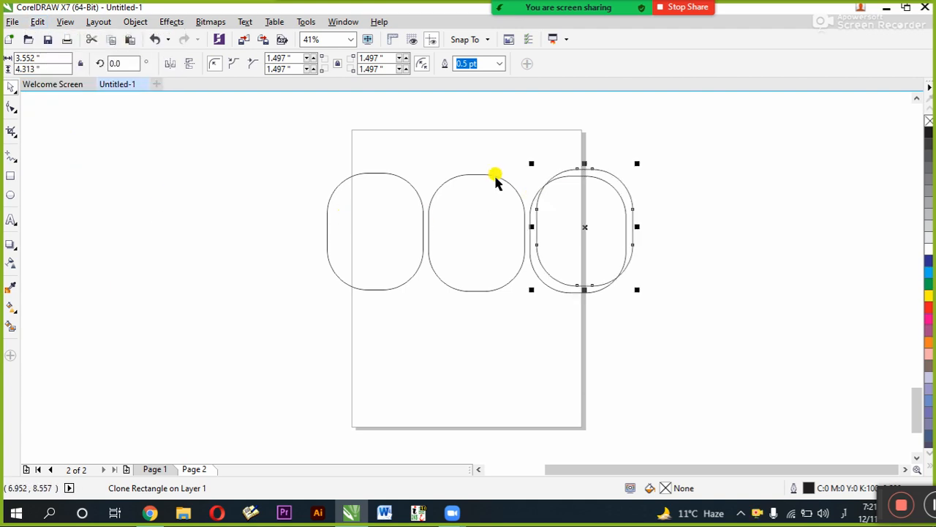
Clone the original rounded rectangle and check the Clone command's availability for the middle one.
left_click(356, 202)
left_click(37, 22)
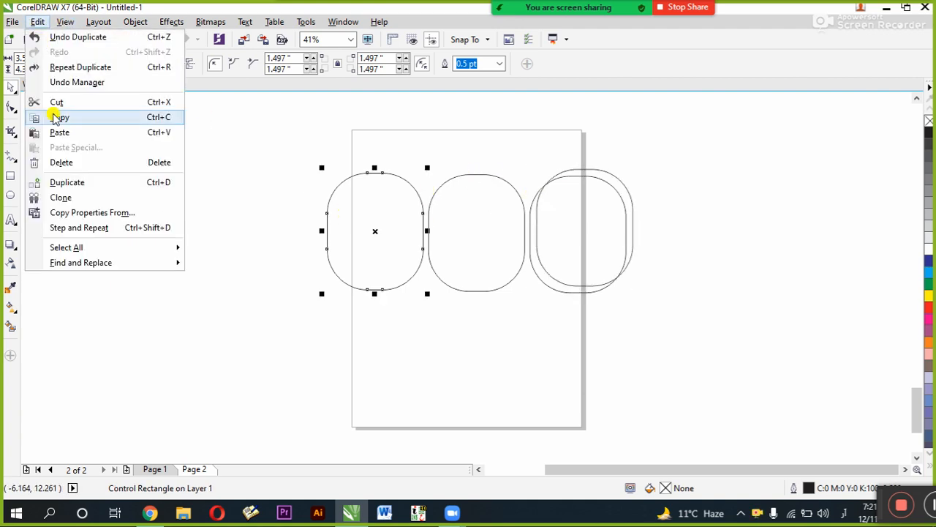
left_click(92, 198)
left_click(495, 243)
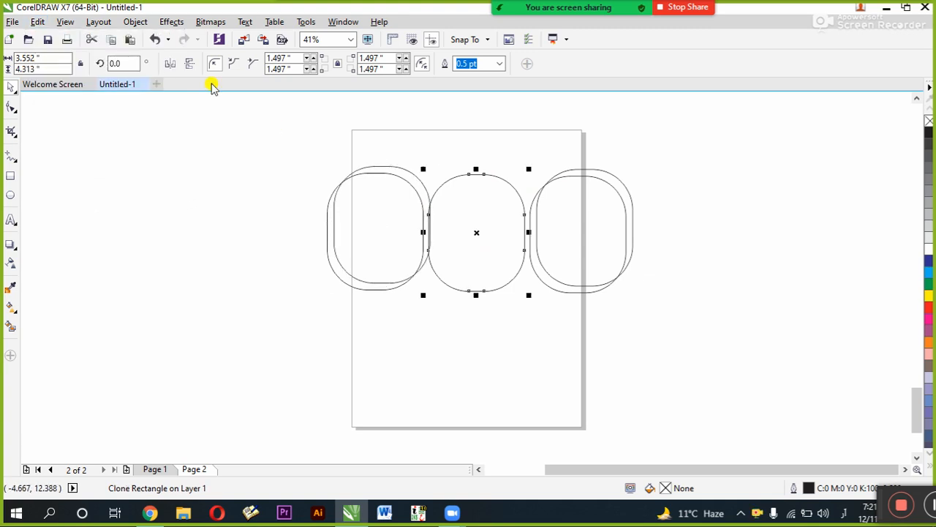
left_click(37, 21)
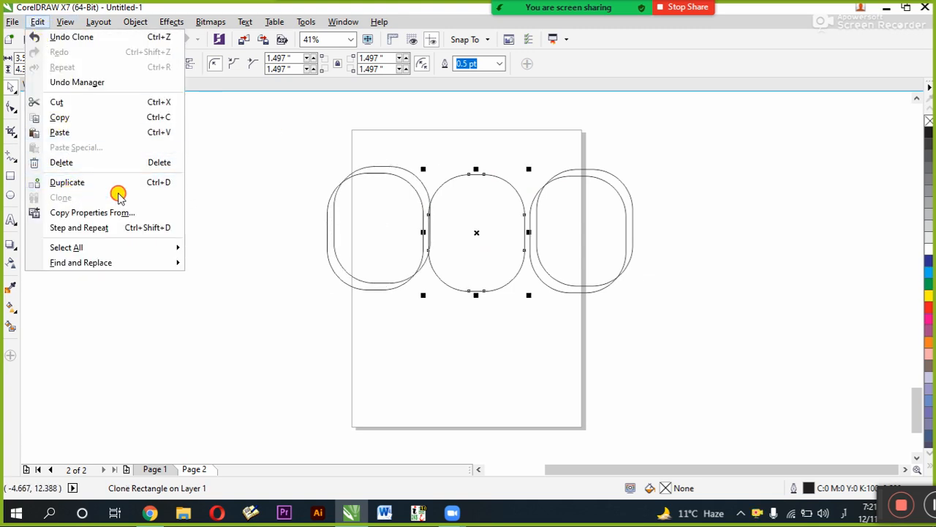
left_click(379, 229)
Make another clone of the original rounded rectangle and clear the selection.
left_click(329, 252)
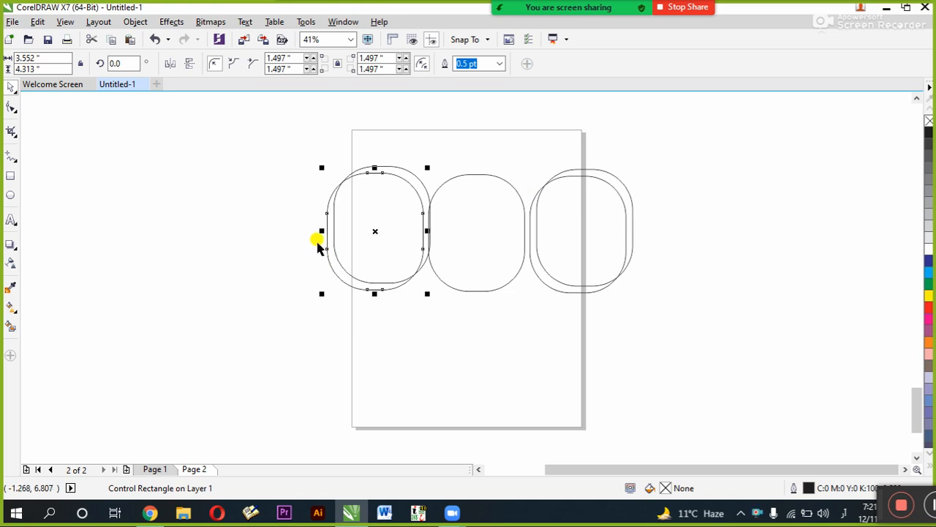
left_click(65, 21)
mouse_move(37, 21)
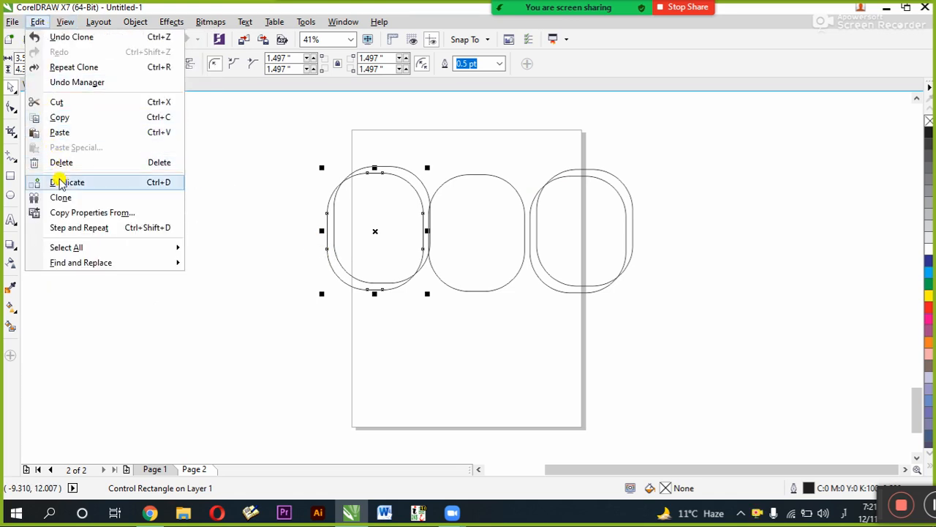
left_click(60, 198)
key("Escape")
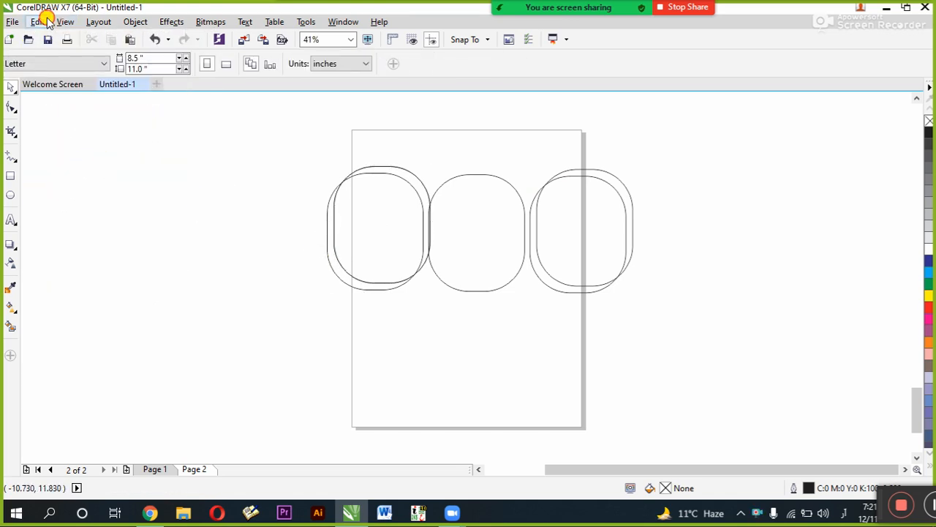
Open the Step and Repeat settings and review the horizontal and vertical offset distances.
left_click(37, 21)
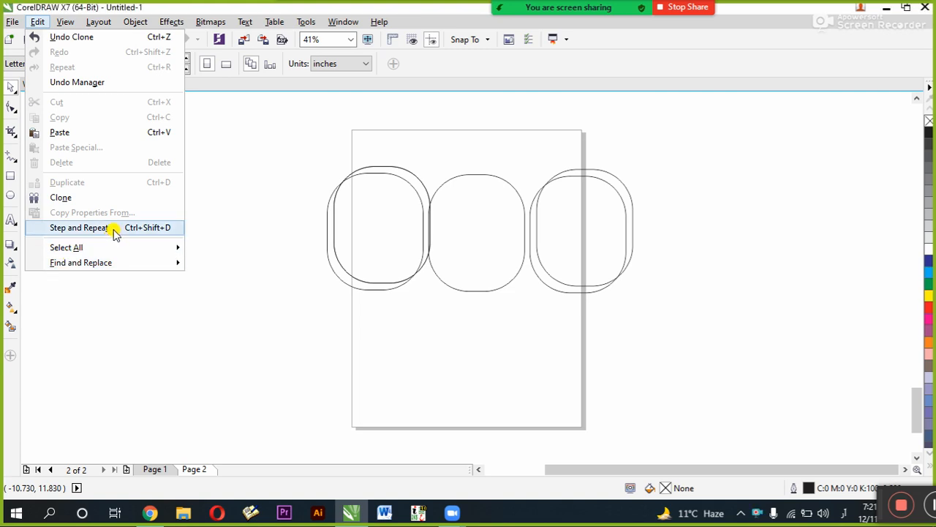
left_click(135, 229)
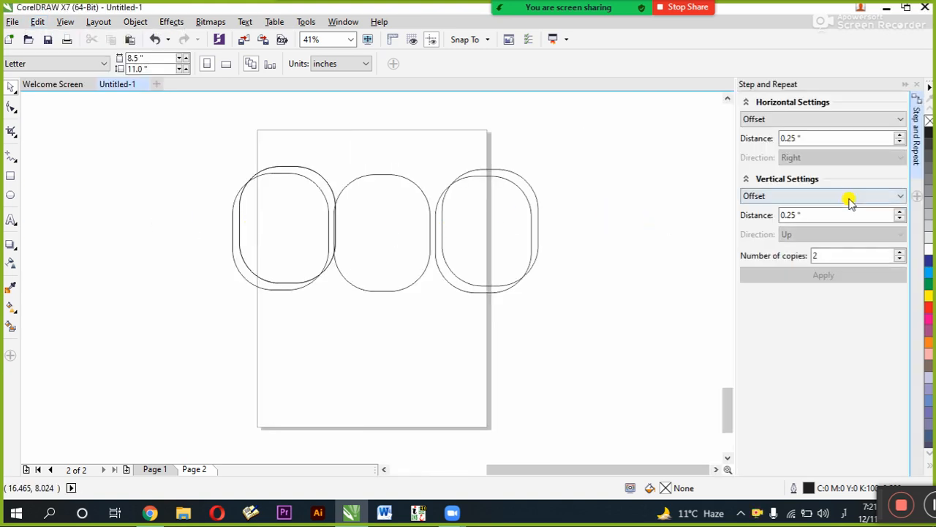
left_click(445, 226)
left_click(717, 156)
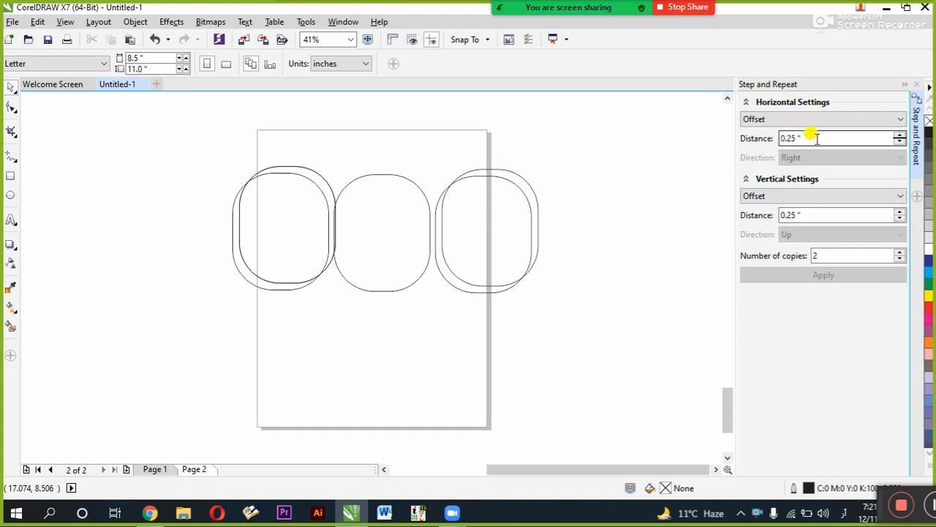
left_click_drag(817, 139, 781, 138)
left_click(841, 138)
left_click_drag(815, 217, 766, 211)
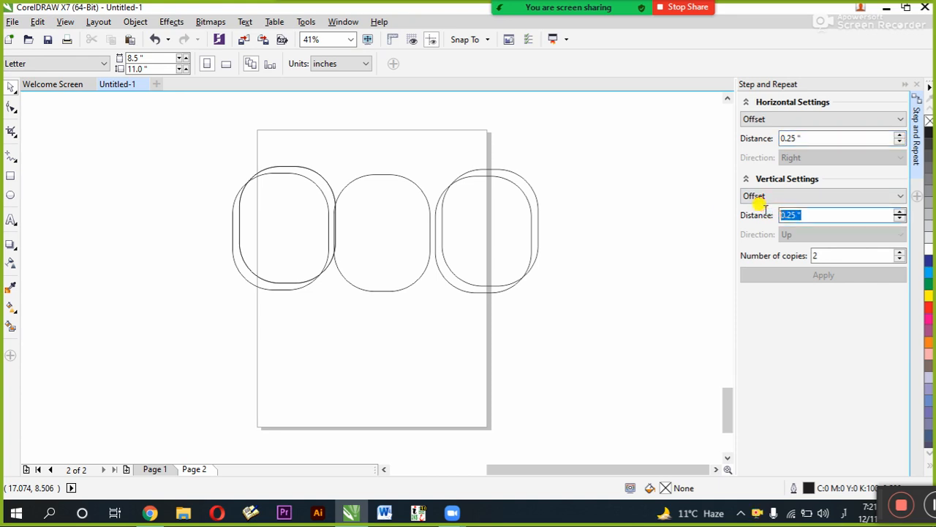
Delete all the rounded rectangles except one and place the remaining one in the upper middle of the page.
left_click_drag(286, 230, 605, 228)
left_click_drag(543, 127, 178, 314)
key("Delete")
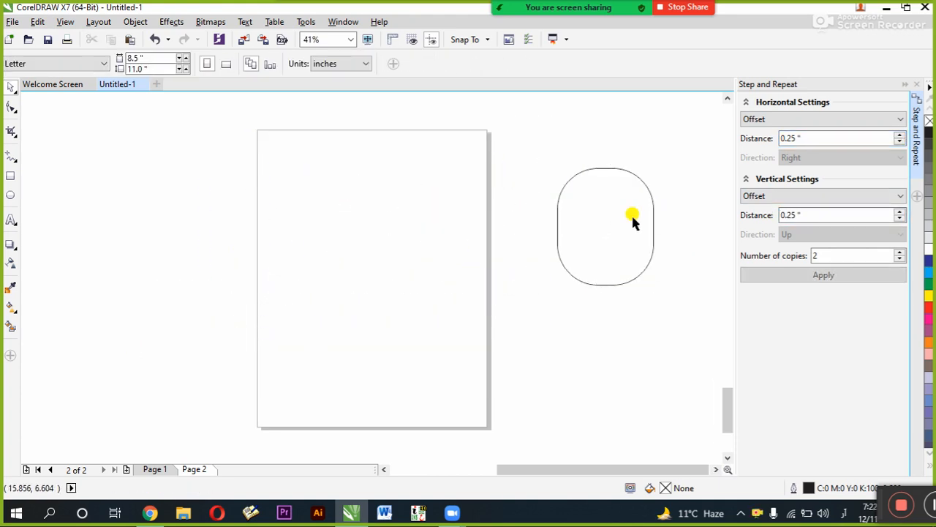
left_click_drag(633, 219, 406, 213)
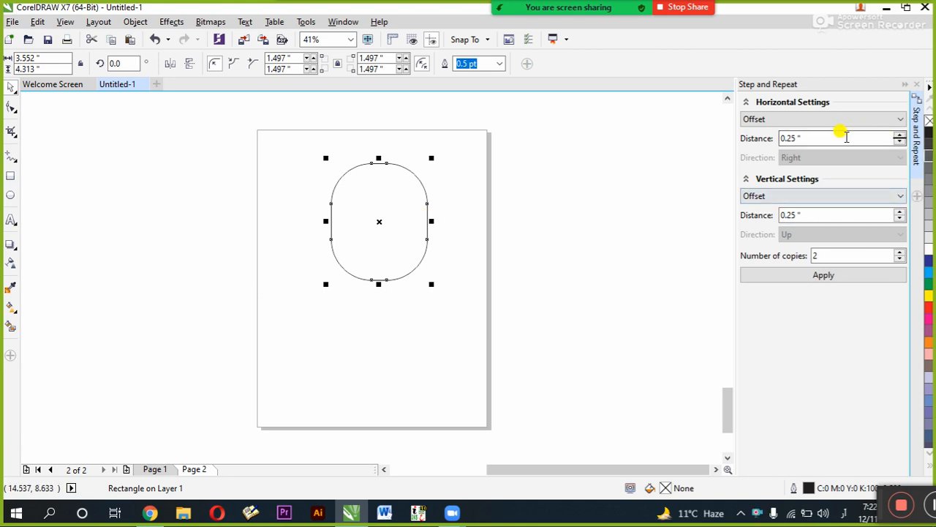
Step and repeat the rounded rectangle as 2 copies offset 0.5 inch horizontally and 0.25 inch vertically.
left_click(790, 138)
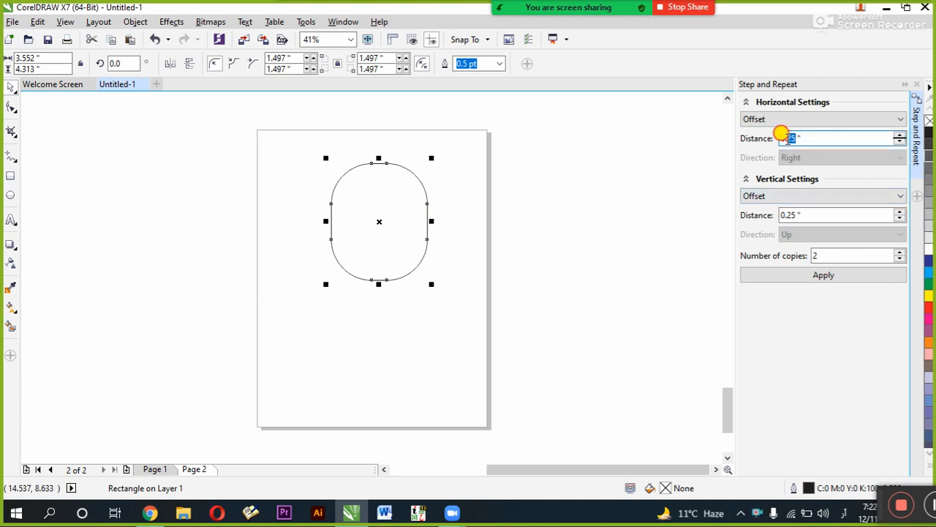
type("2")
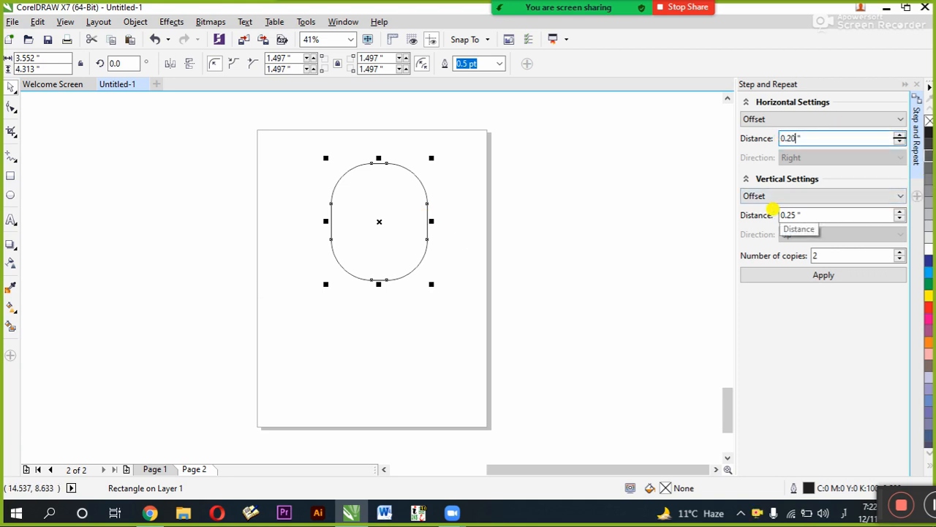
left_click(860, 276)
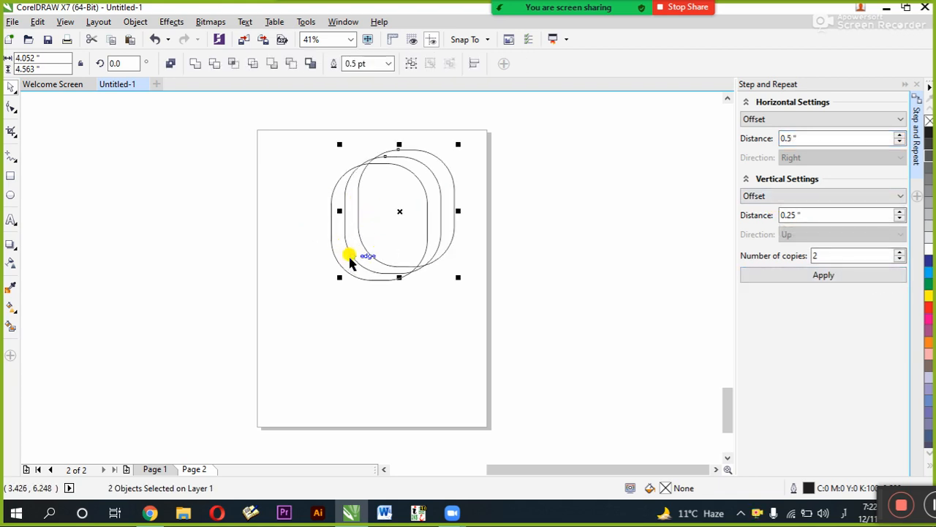
Delete the two offset copies and move the remaining rounded rectangle to the page's lower left.
left_click(359, 298)
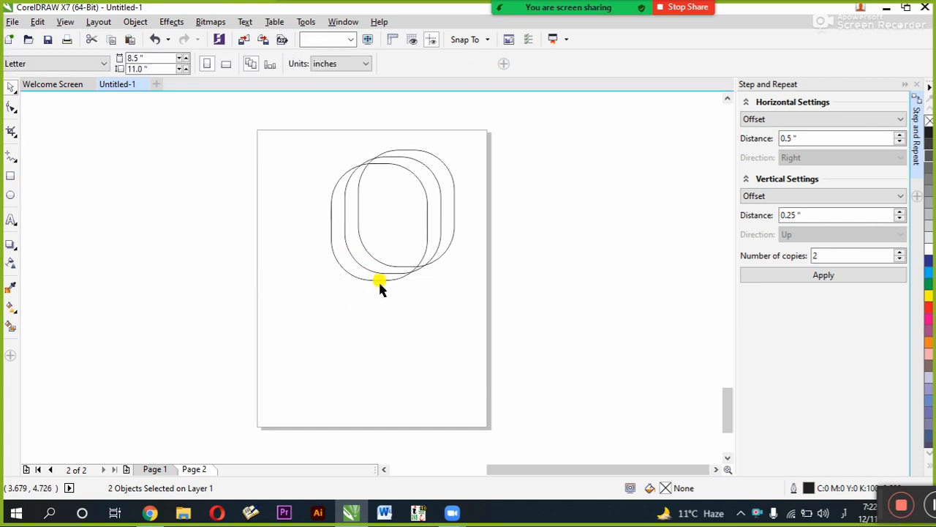
left_click(422, 194)
key("Delete")
left_click(377, 258)
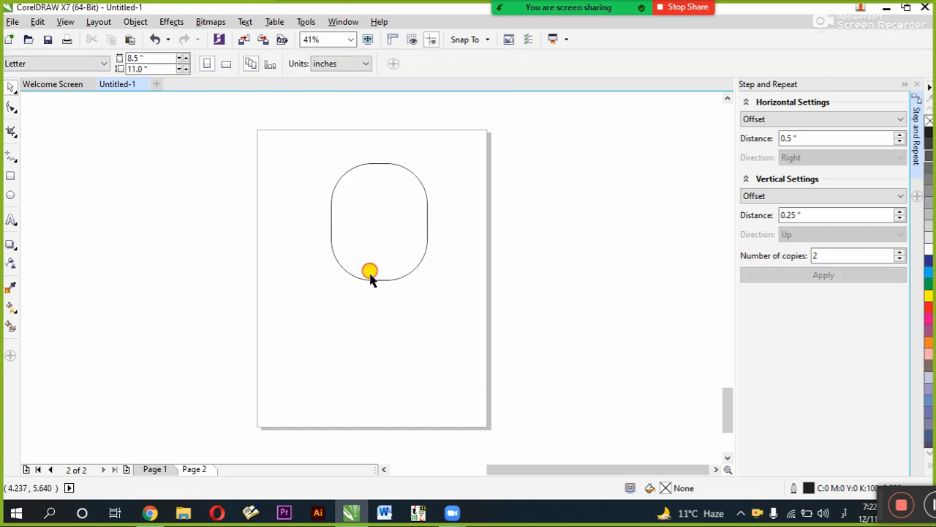
left_click_drag(373, 275, 340, 274)
Set the number of Step and Repeat copies to 10, keeping the horizontal offset at 0.5 inch.
double_click(783, 137)
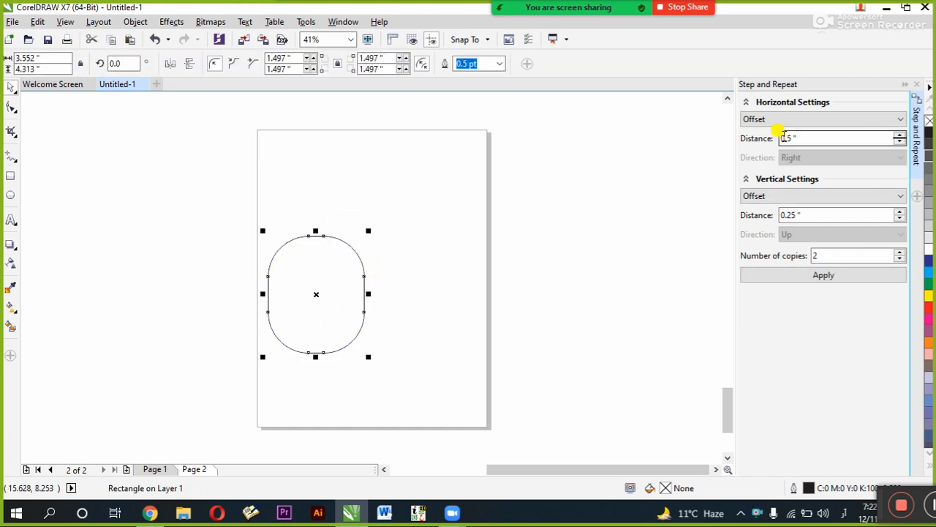
key("BackSpace")
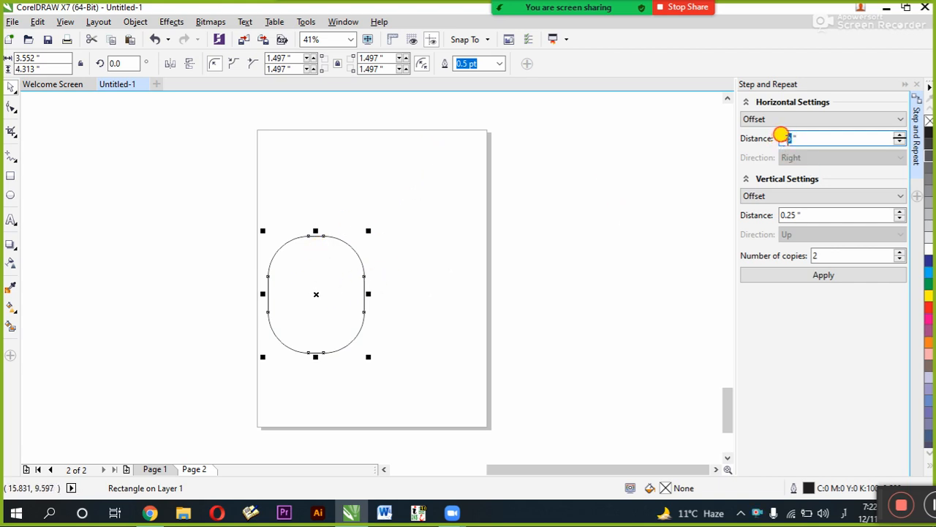
key("Tab")
double_click(814, 254)
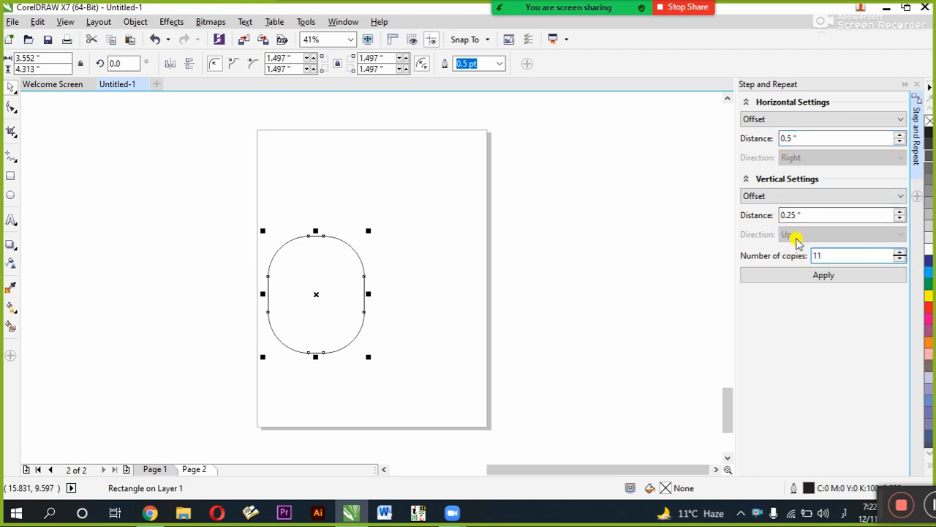
type("11")
key("BackSpace")
type("0")
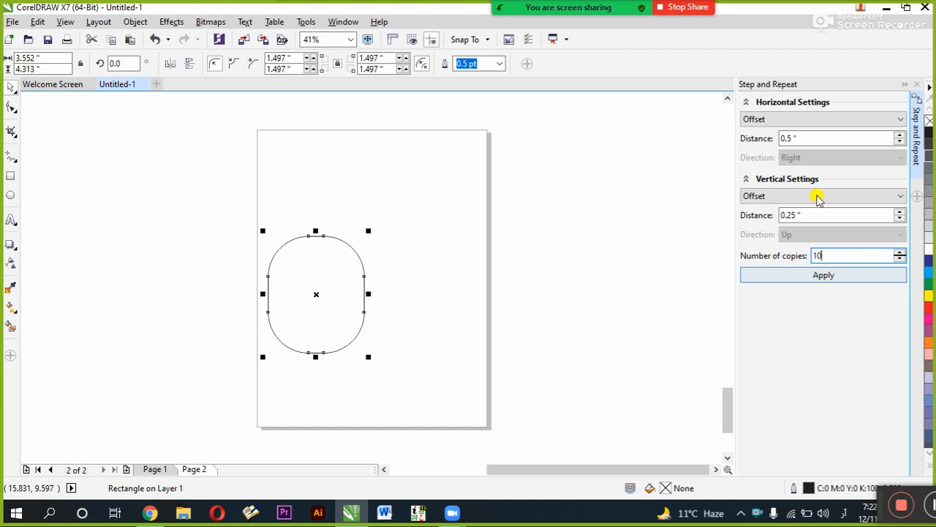
Set the horizontal offset to 1.0 inch, apply the 10 copies to the rounded rectangle, and clear the selection.
left_click(784, 138)
double_click(789, 139)
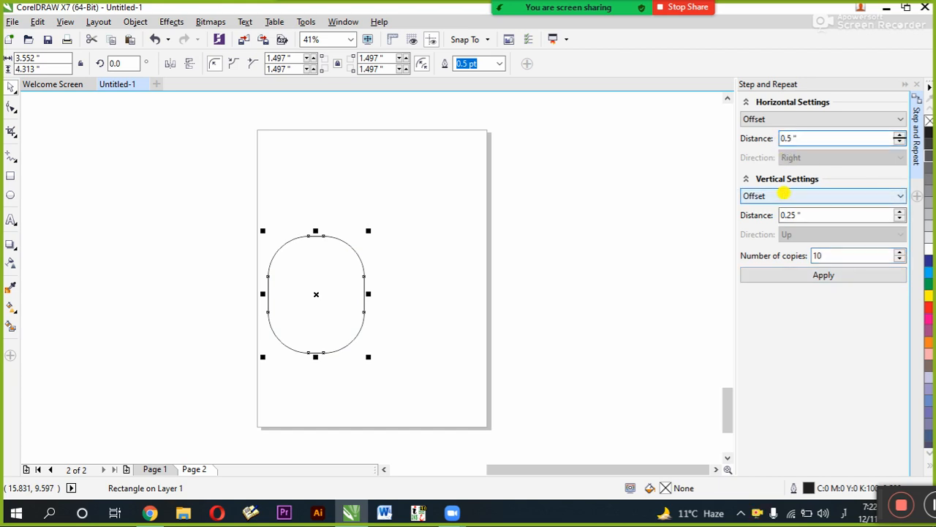
type("0")
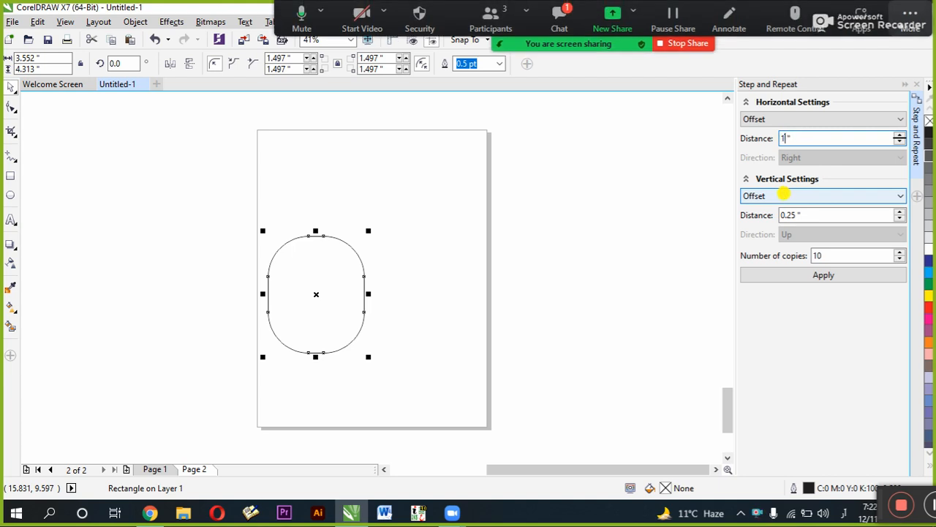
left_click_drag(830, 255, 784, 256)
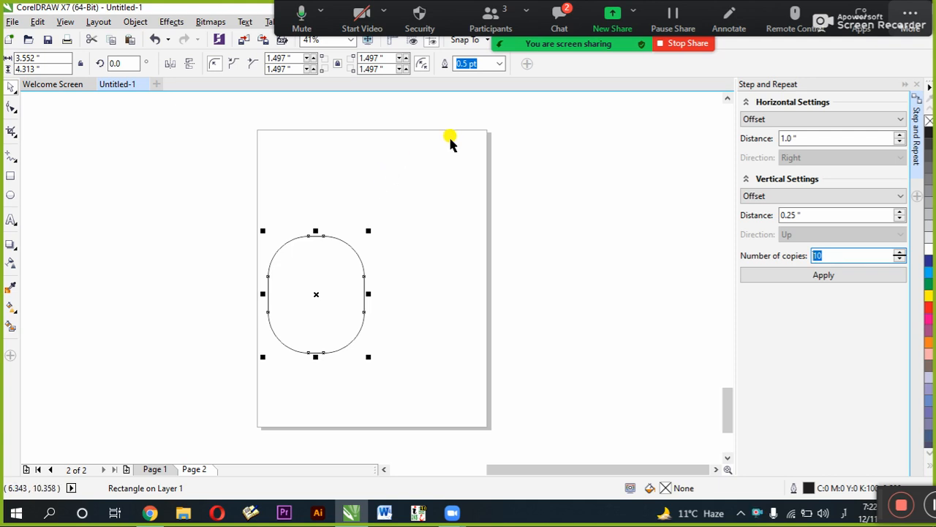
left_click(802, 277)
left_click(585, 282)
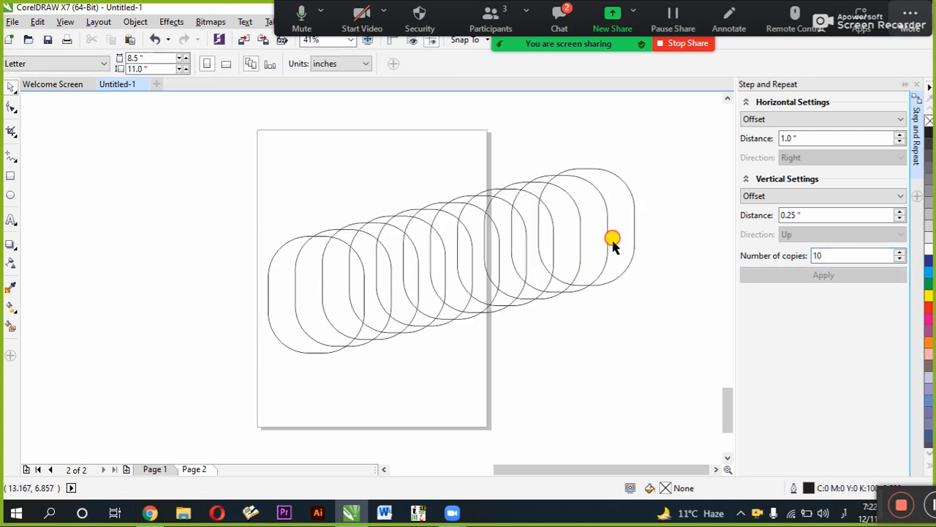
Delete the whole series of overlapping rounded rectangles from the drawing.
left_click(575, 253)
left_click(357, 283)
left_click(302, 296)
left_click(385, 379)
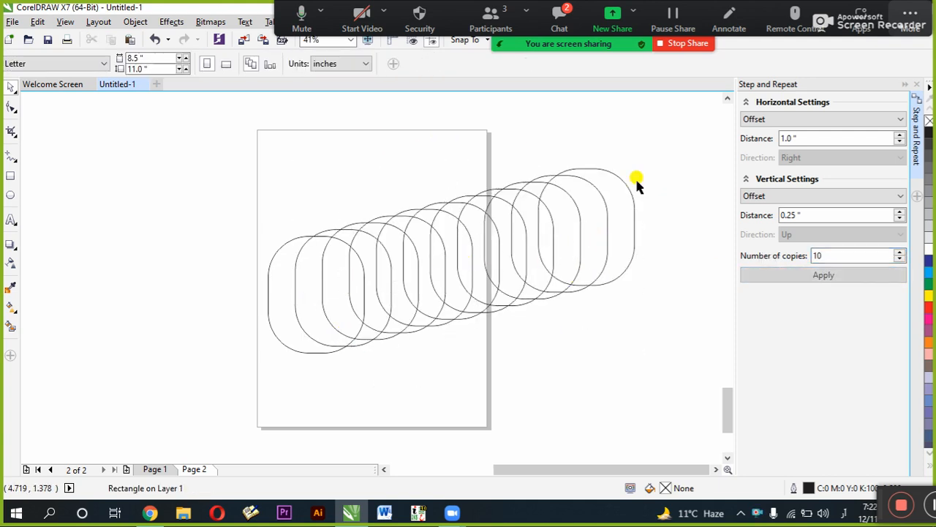
left_click_drag(664, 124, 210, 443)
key("Delete")
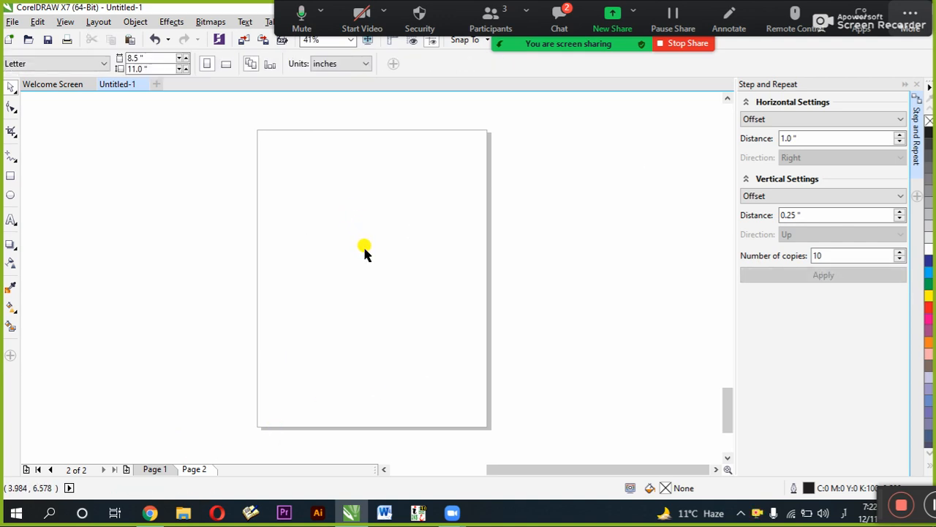
left_click(38, 22)
left_click(38, 23)
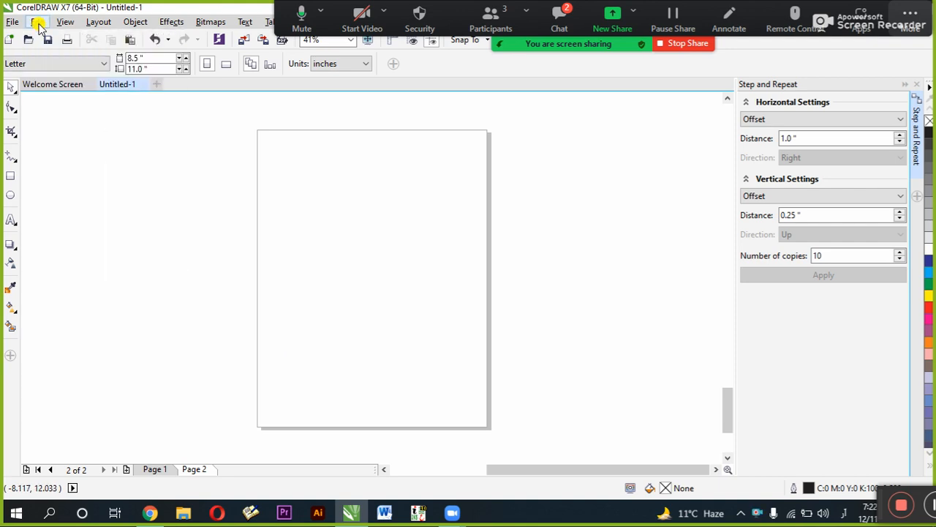
left_click(37, 22)
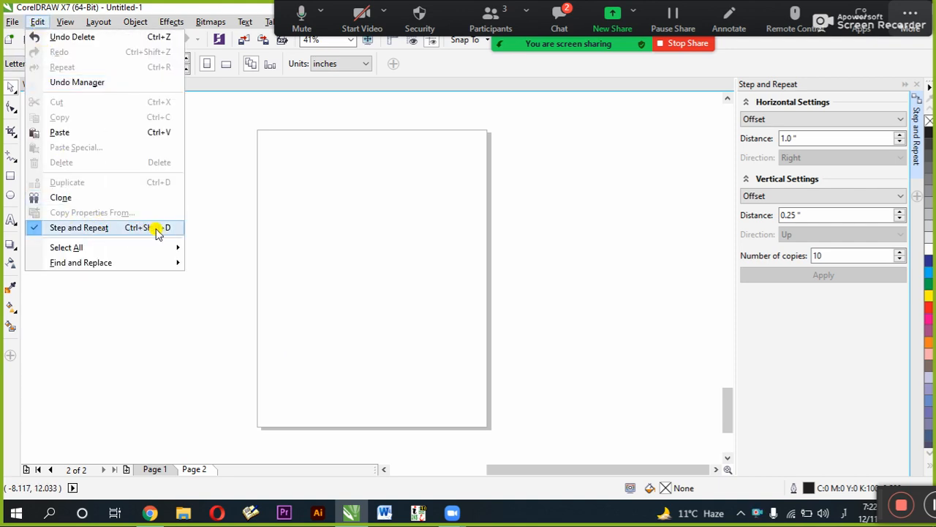
left_click(422, 248)
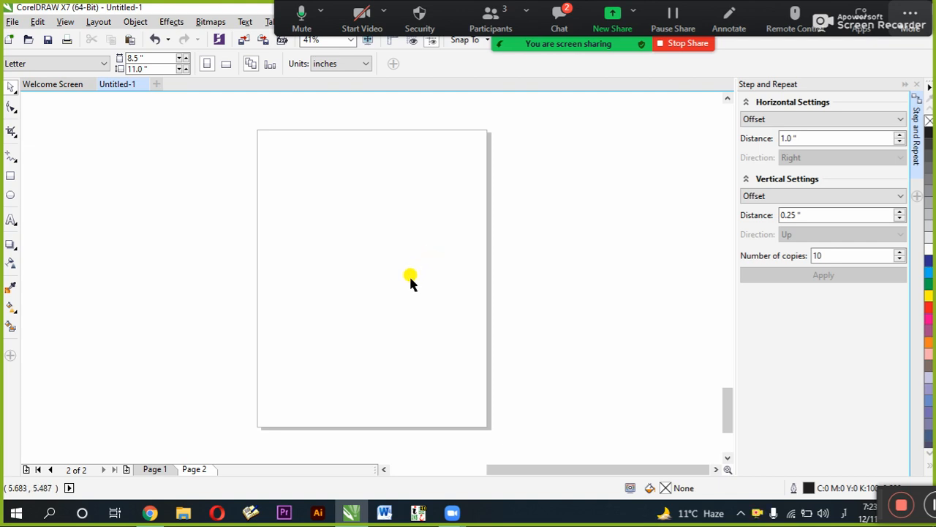
Draw a rectangle about 1.62 by 0.91 inches near the page's left edge, in its upper part.
left_click(13, 174)
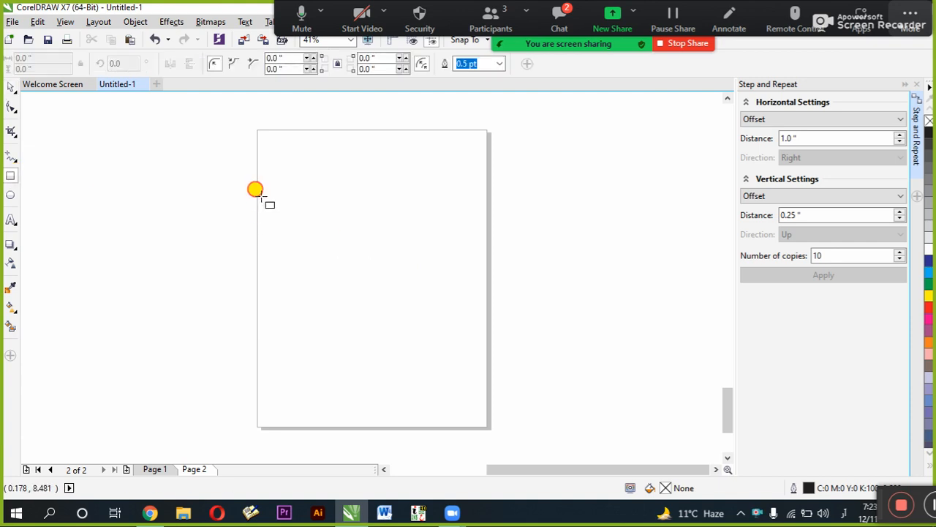
left_click_drag(261, 195, 305, 222)
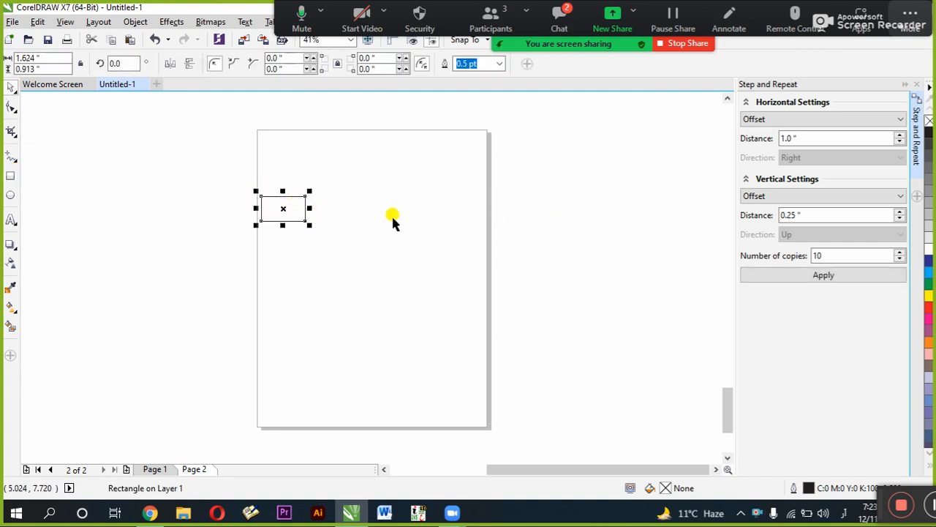
Place a copy of the rectangle directly beside it and repeat that copy four times to form a row.
left_click_drag(275, 216, 327, 229)
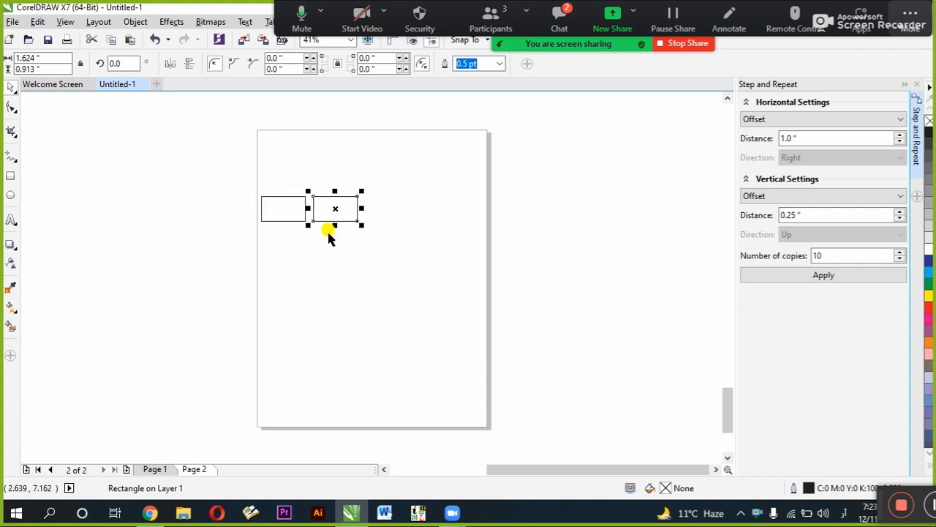
key("ctrl+r")
key("ctrl+r")
key("ctrl+r")
key("ctrl+r")
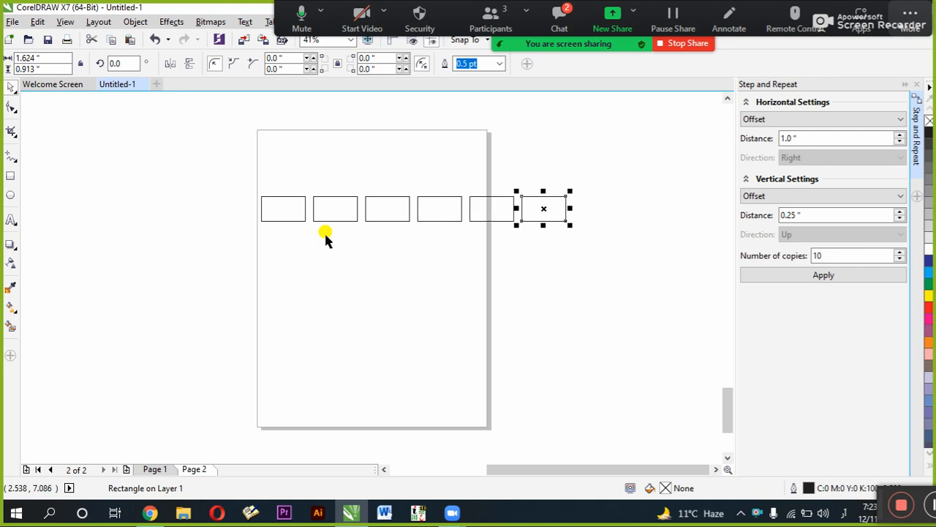
Undo all the row copies, back to the single original rectangle.
key("ctrl+z")
key("ctrl+z")
key("ctrl+z")
key("ctrl+z")
key("ctrl+z")
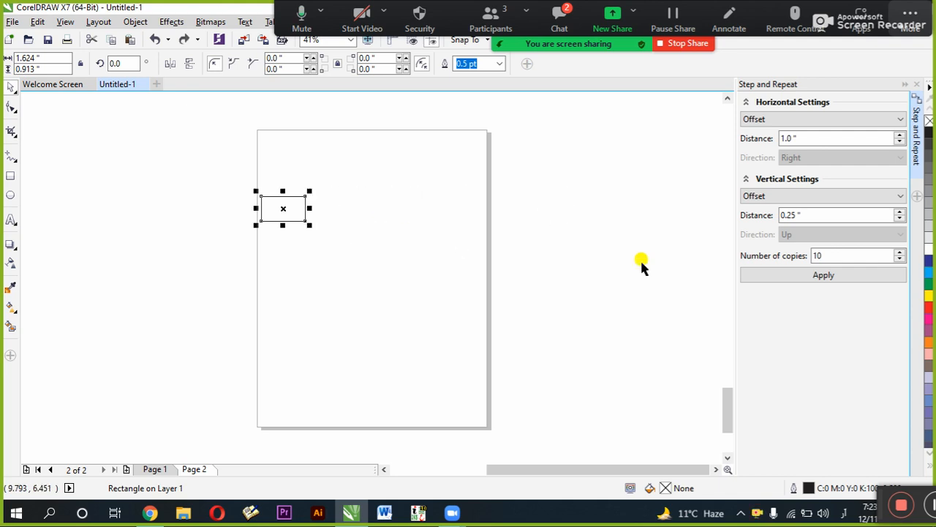
Set the vertical Step and Repeat offset to 1.0 inch, apply 10 copies to the rectangle, and clear the selection.
left_click_drag(804, 219, 787, 218)
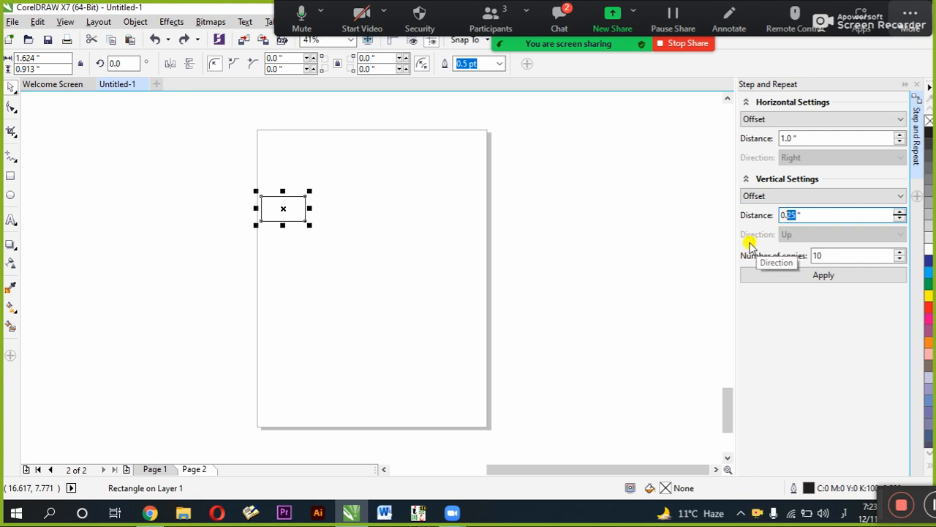
left_click_drag(813, 214, 719, 218)
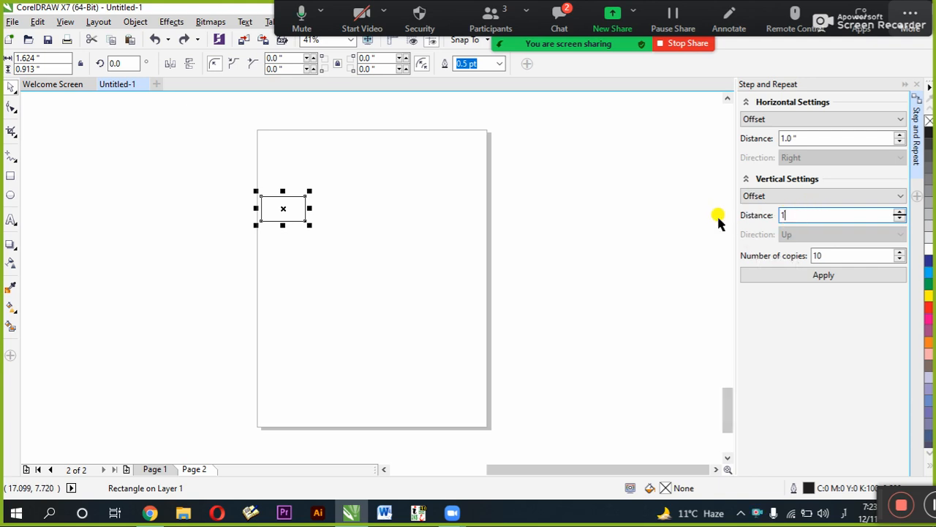
type("1")
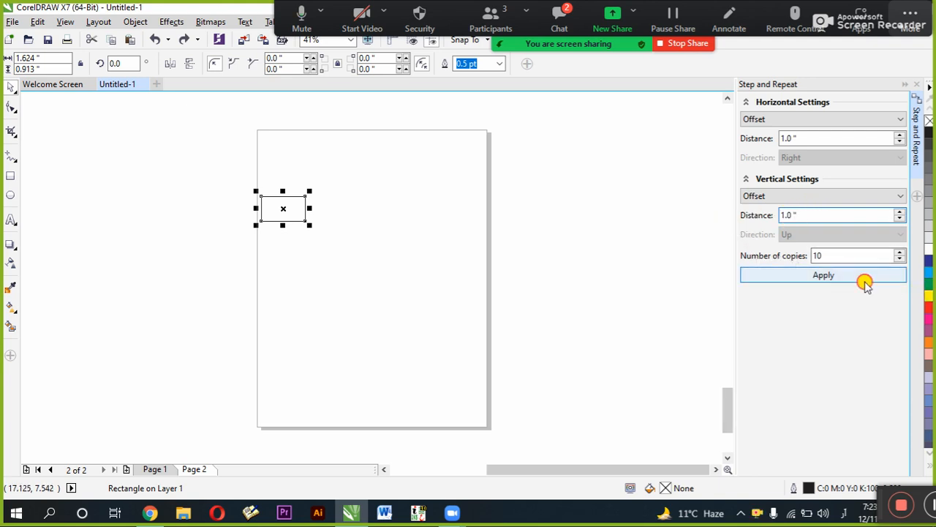
left_click(864, 276)
scroll(374, 228, "down", 2)
scroll(374, 233, "down", 2)
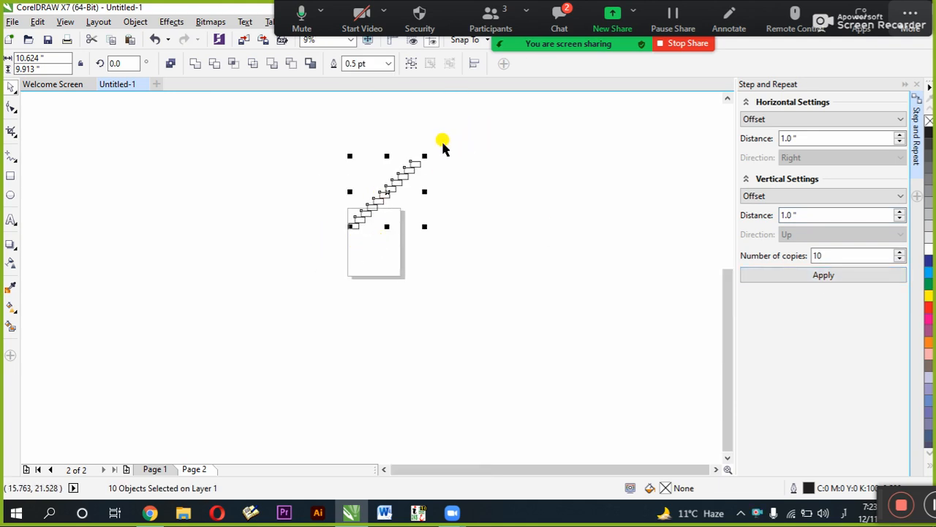
scroll(395, 155, "up", 2)
scroll(402, 179, "up", 2)
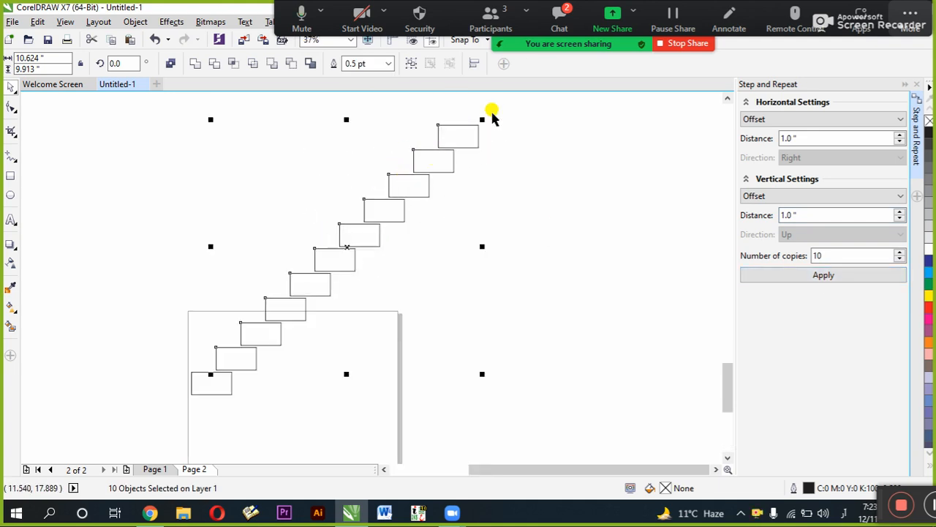
left_click(534, 113)
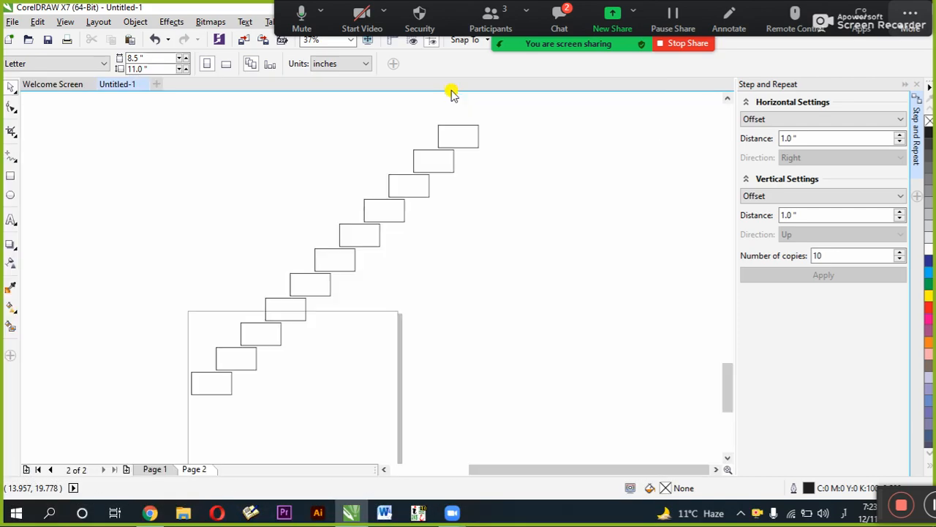
Delete the diagonal rectangle copies, keeping only the original rectangle on the page.
left_click(458, 136)
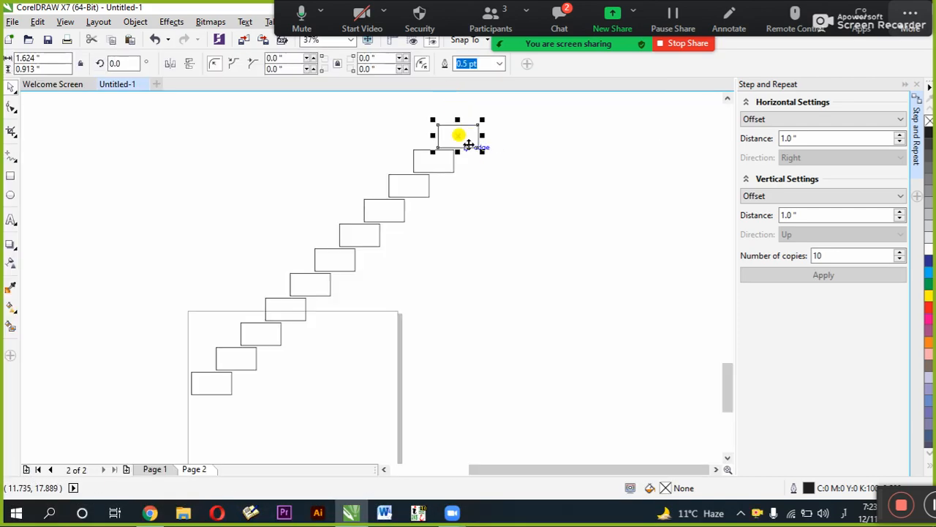
key("Delete")
left_click(430, 168)
key("Delete")
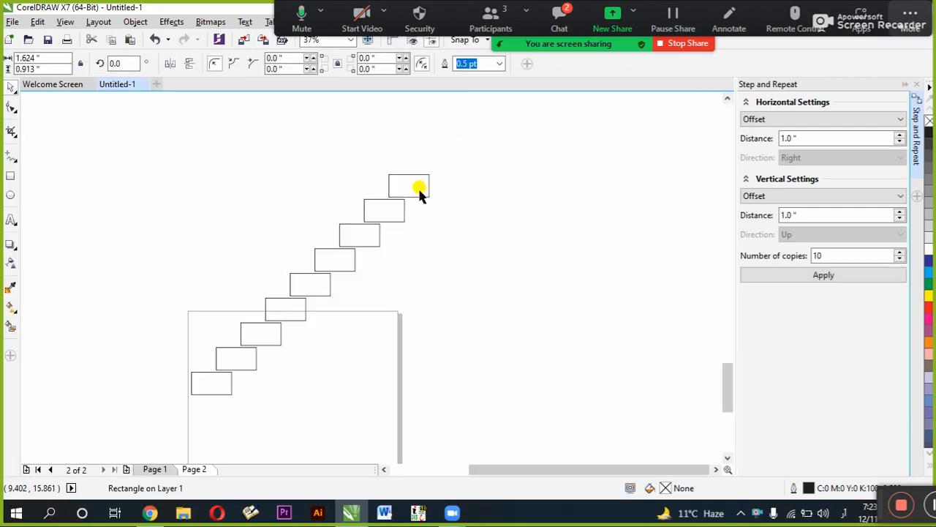
left_click(420, 191)
key("Delete")
left_click(401, 208)
left_click_drag(448, 168, 271, 341)
key("Delete")
Step and repeat the rectangle as 10 copies offset 3.0 inches horizontally and 2.0 inches vertically.
scroll(257, 372, "up", 3)
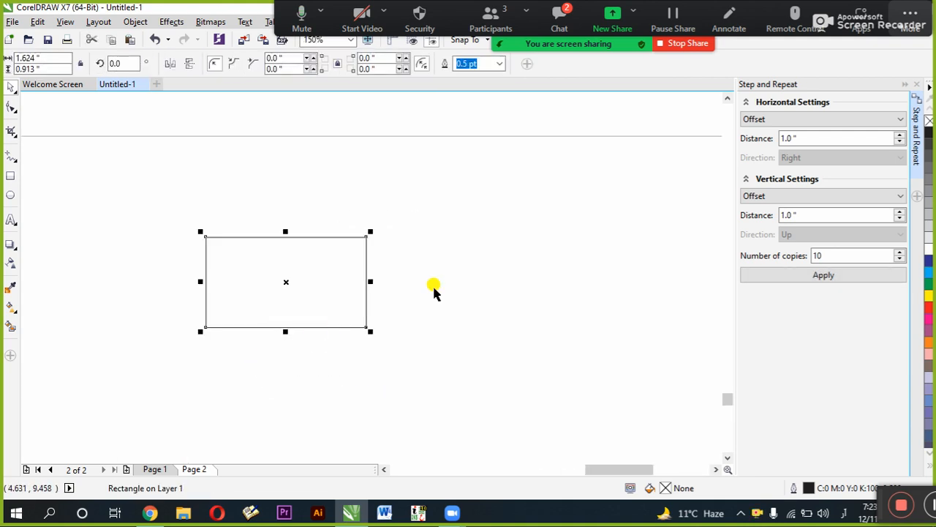
left_click(787, 214)
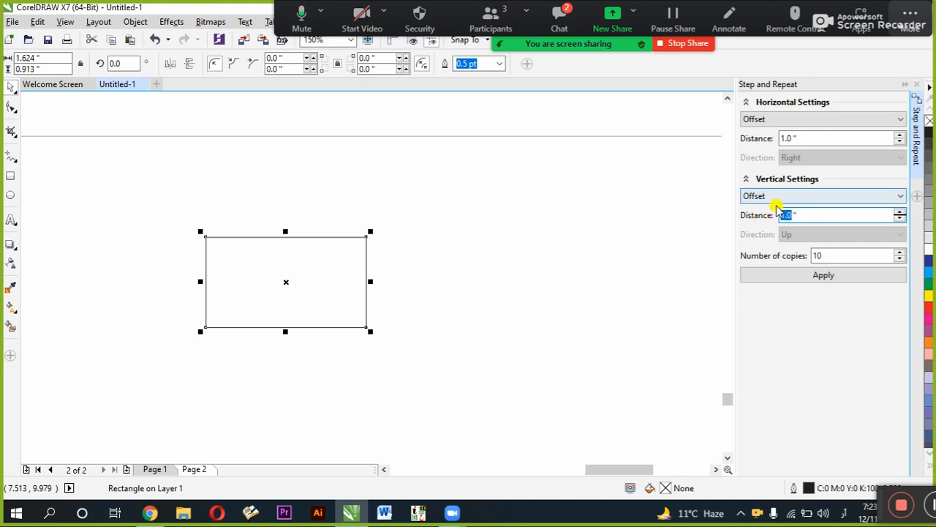
left_click(785, 137)
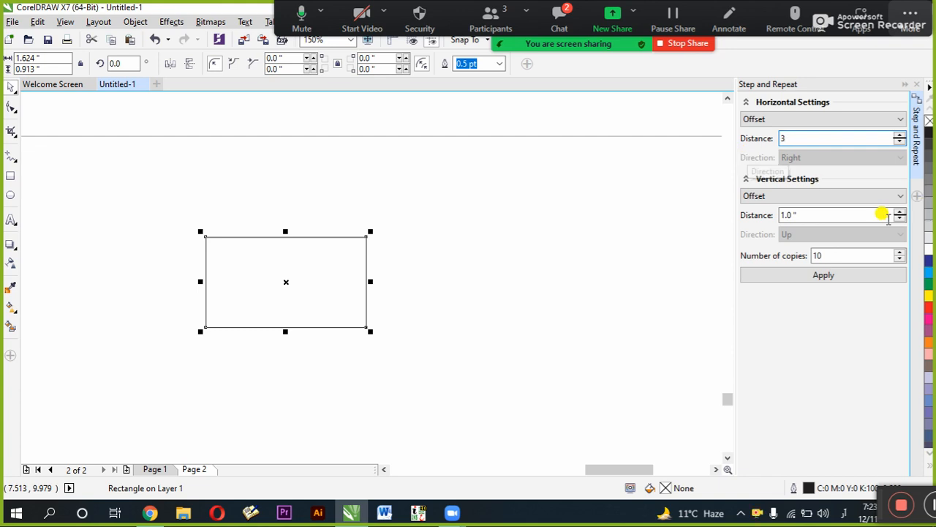
left_click(774, 214)
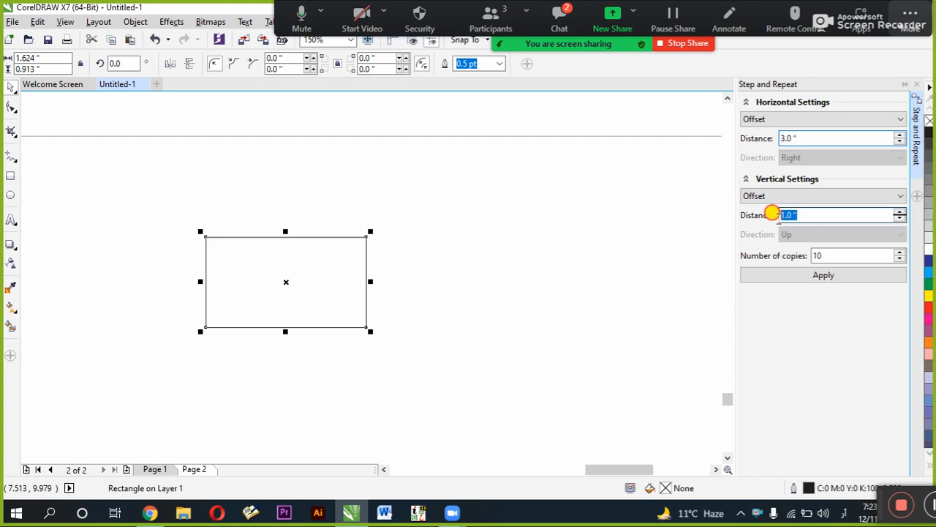
type("2")
left_click(838, 278)
scroll(371, 326, "down", 5)
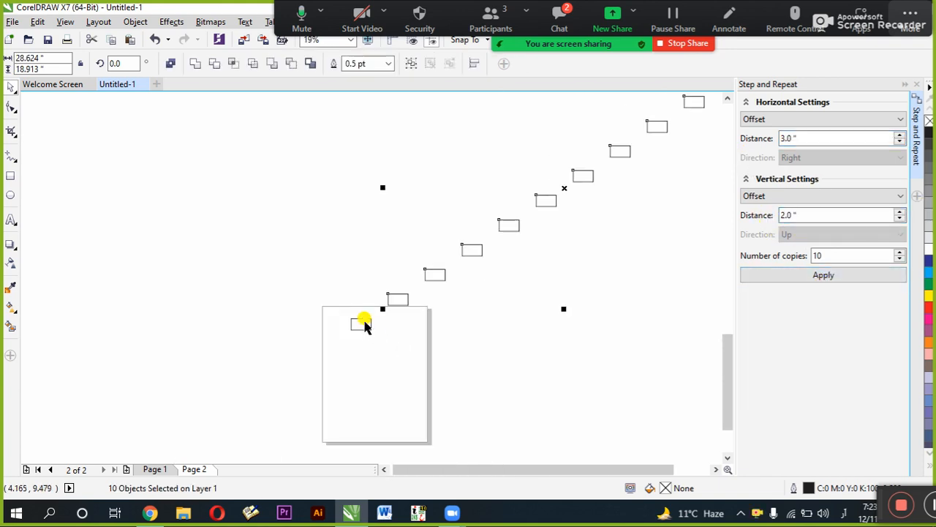
scroll(662, 117, "down", 2)
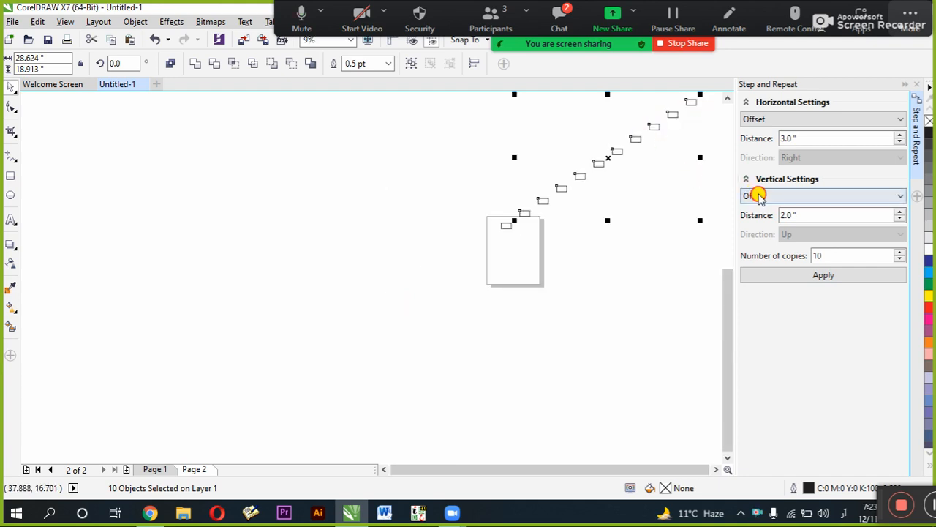
Close the Step and Repeat settings and delete the ten selected copies.
left_click(759, 196)
left_click(784, 146)
left_click(791, 120)
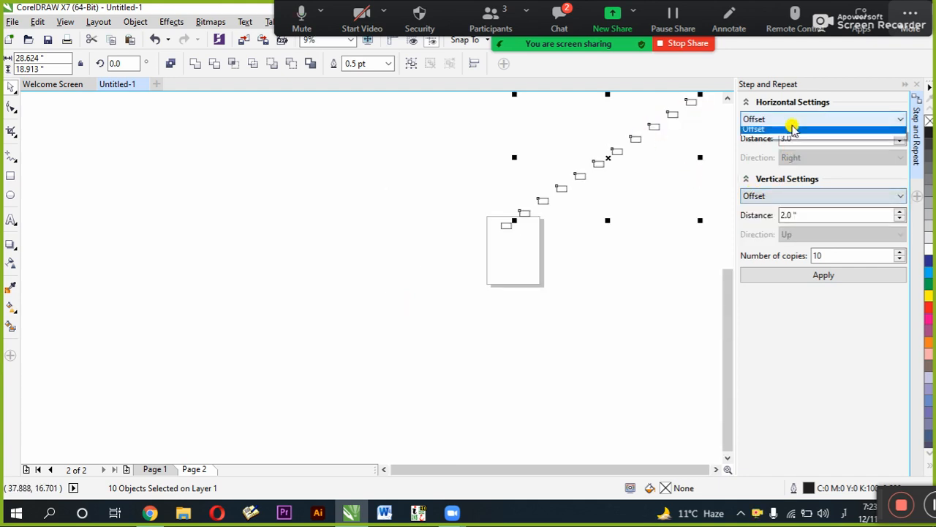
left_click(794, 123)
left_click(917, 84)
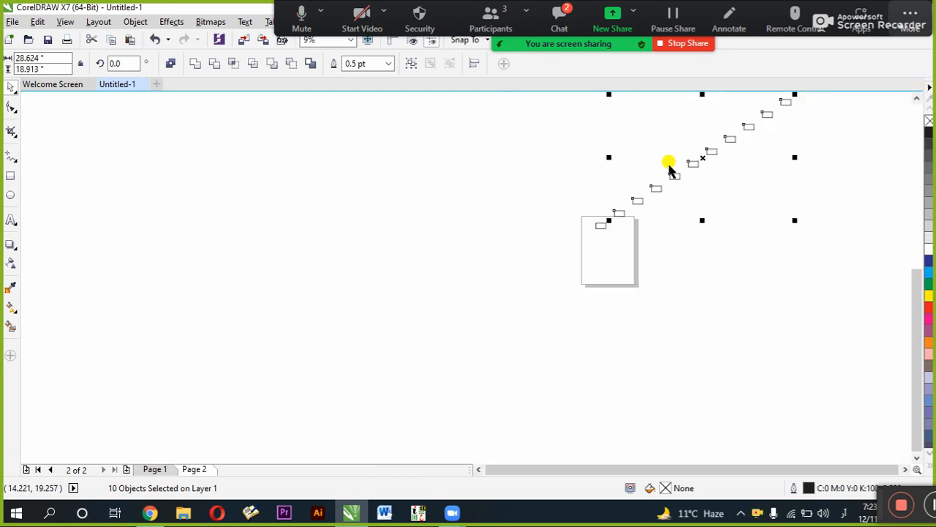
key("Delete")
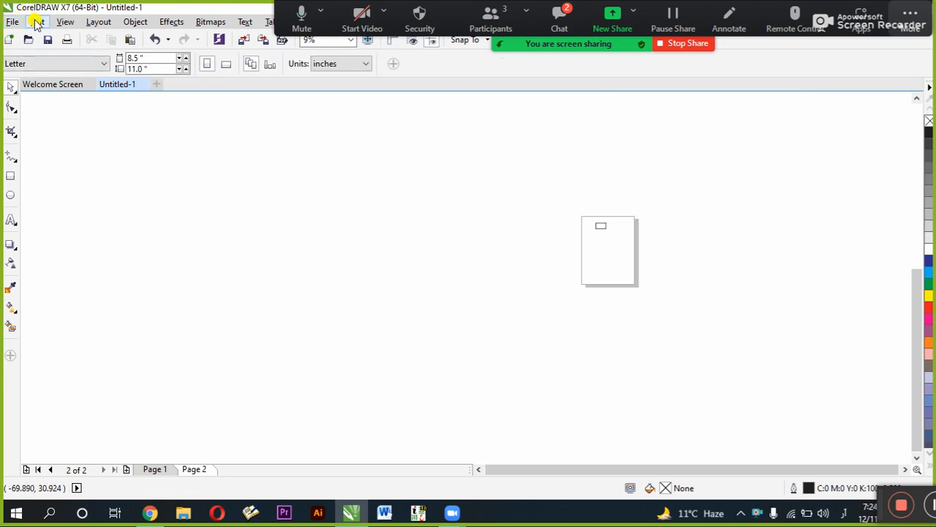
Select the remaining rectangle on the page and delete it.
left_click(36, 22)
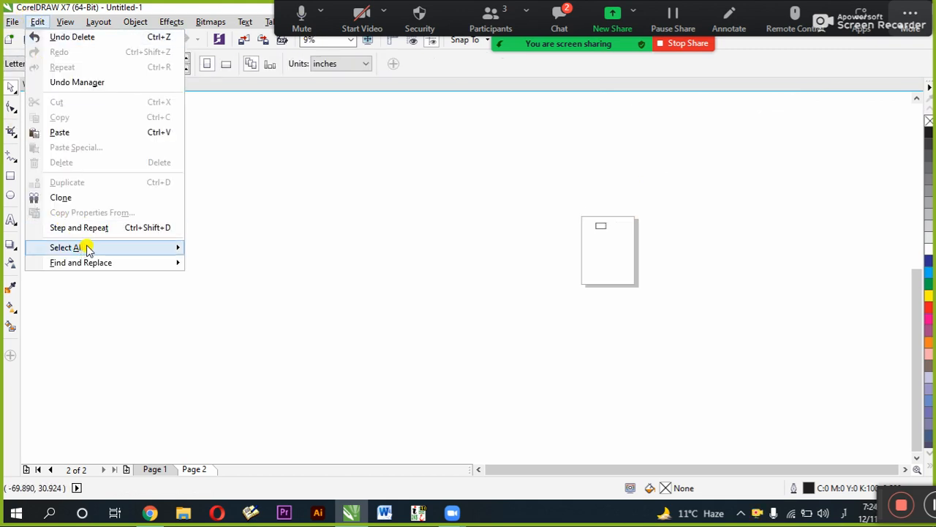
mouse_move(91, 248)
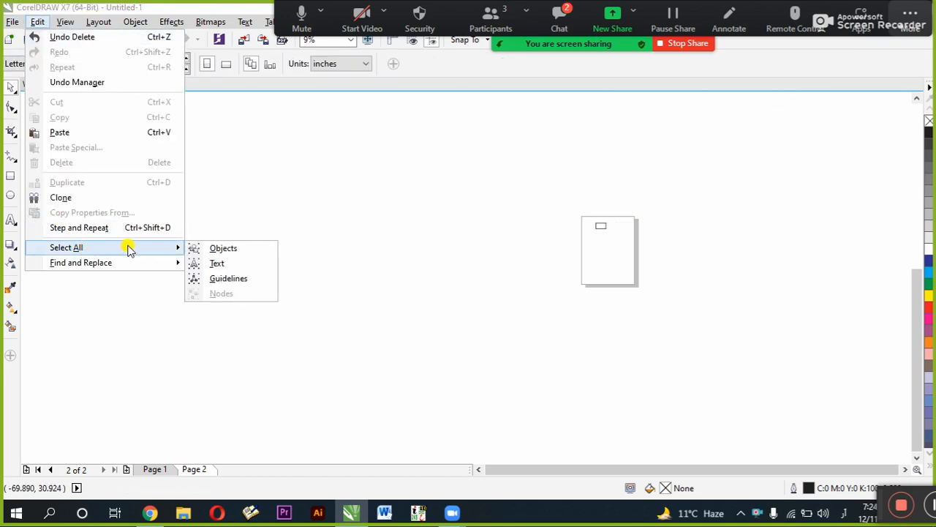
left_click(206, 247)
left_click(424, 225)
left_click_drag(360, 194, 658, 321)
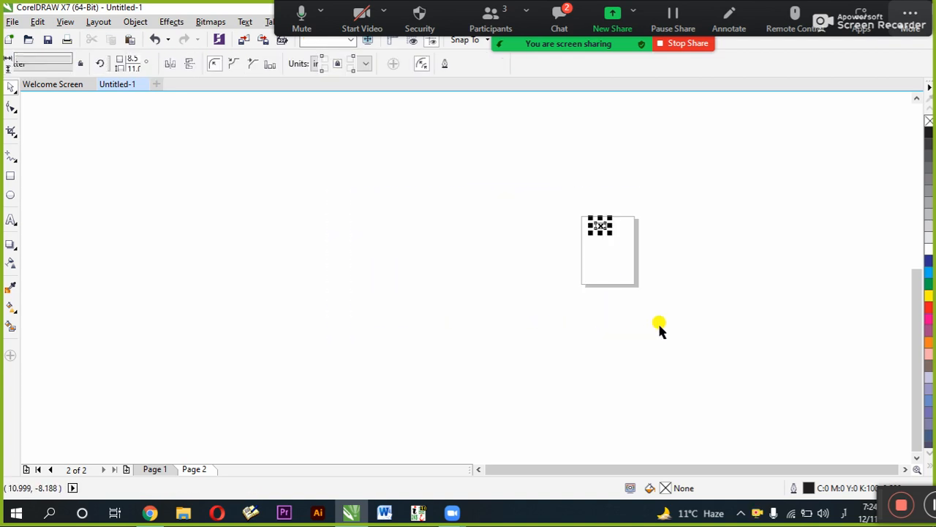
key("Delete")
Draw five scattered rectangles outside the page, the first about 8 by 6.4 inches and the last about 4.8 by 7.7 inches.
left_click(11, 176)
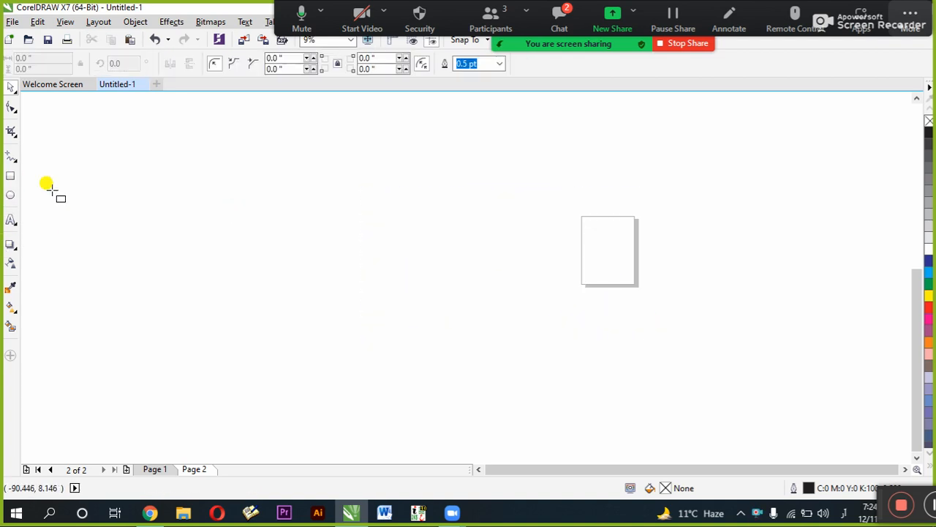
left_click_drag(316, 169, 365, 210)
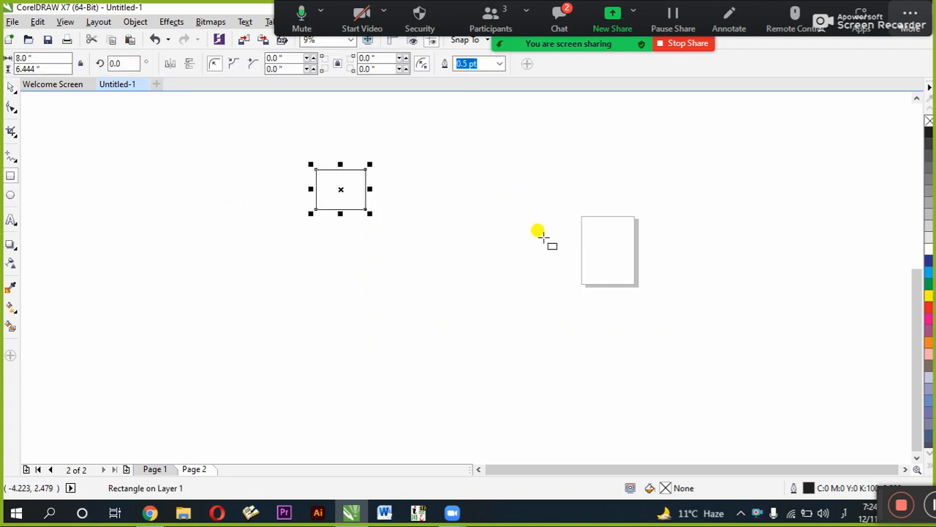
left_click_drag(541, 232, 575, 280)
left_click_drag(642, 133, 602, 155)
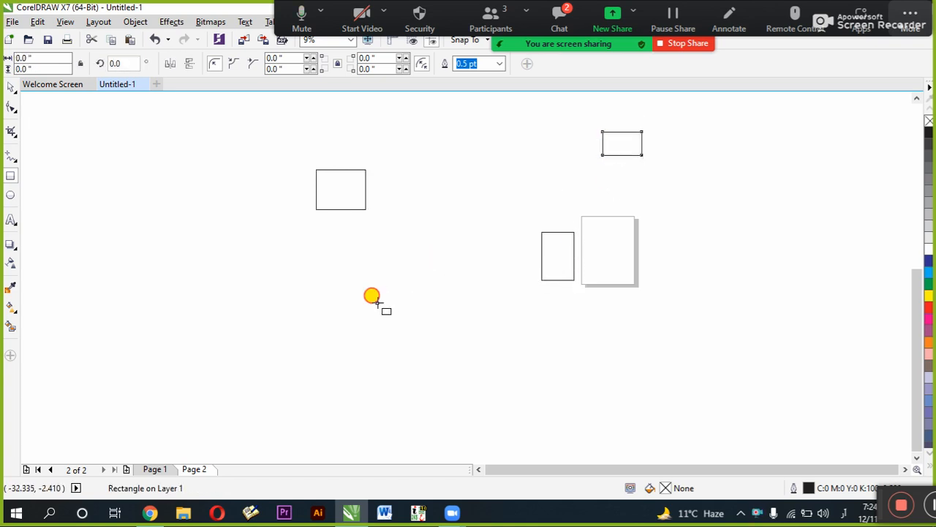
left_click_drag(378, 302, 323, 345)
left_click_drag(448, 248, 488, 191)
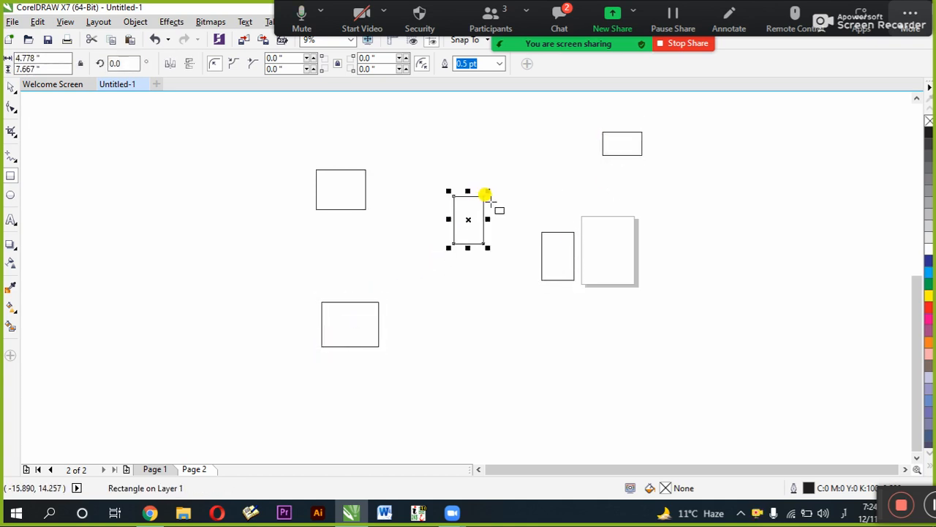
left_click(560, 256)
left_click_drag(656, 126, 539, 213)
left_click_drag(617, 203, 513, 299)
left_click_drag(505, 155, 387, 349)
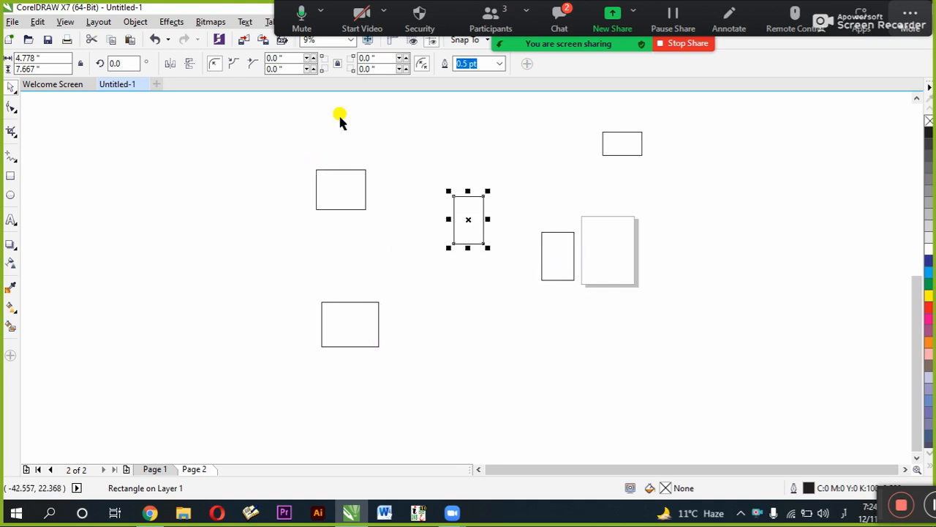
Select all objects and move them together slightly downward, leaving only the upper-left rectangle selected.
left_click_drag(142, 96, 329, 289)
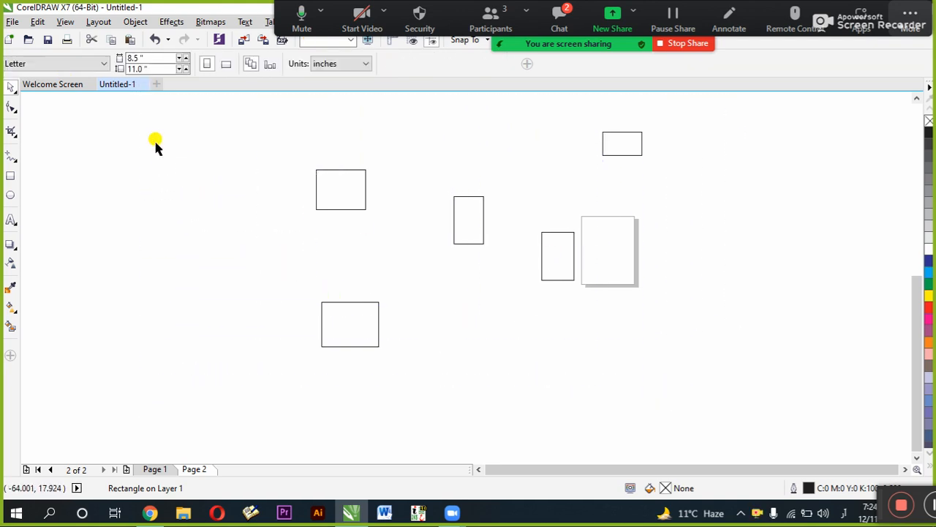
left_click(38, 21)
mouse_move(127, 247)
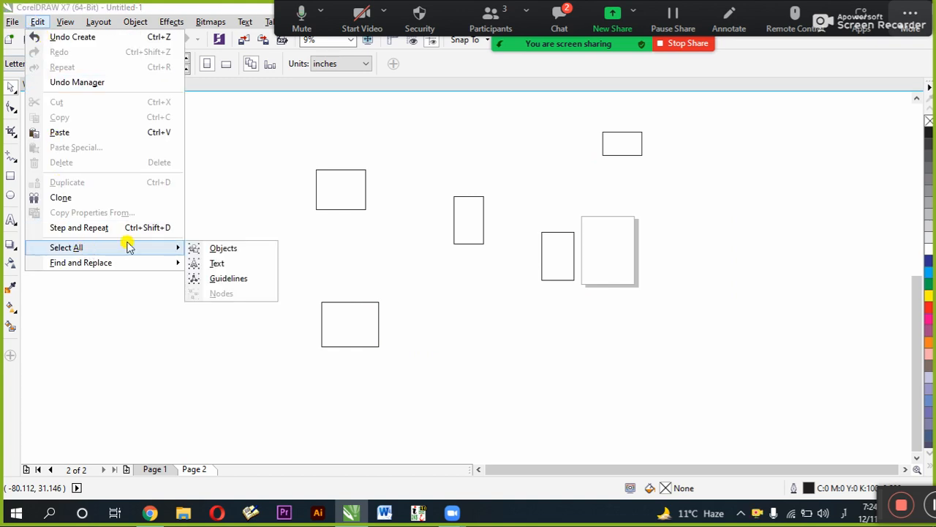
left_click(222, 248)
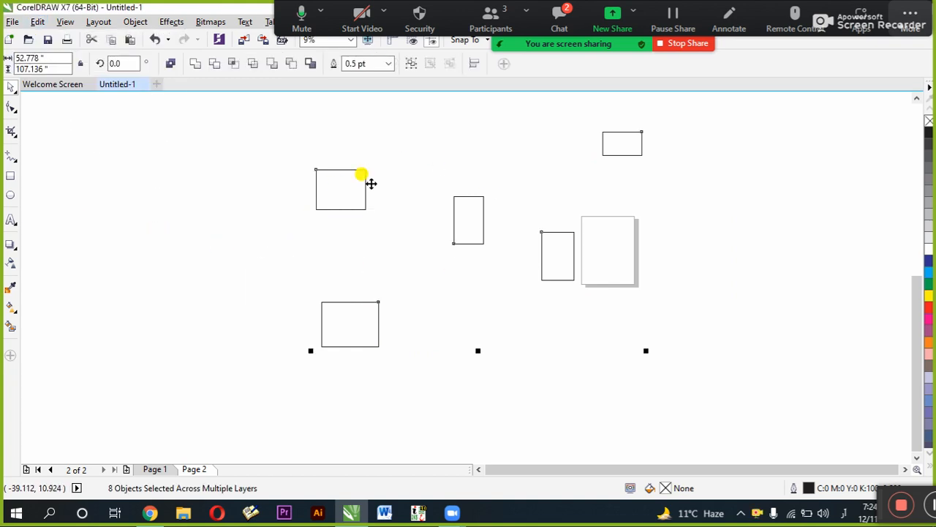
left_click_drag(461, 231, 455, 275)
left_click(341, 238)
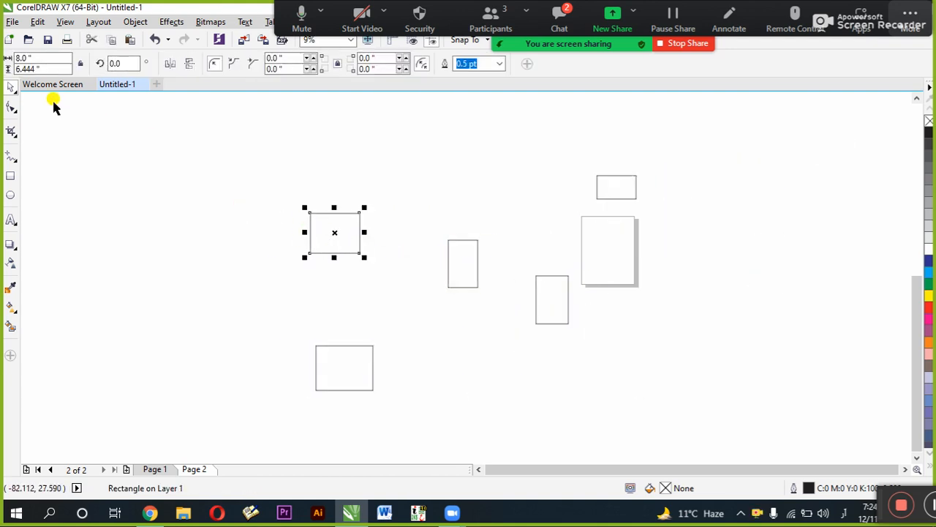
Try to select all text objects in the drawing and clear the rectangle selection.
left_click(37, 21)
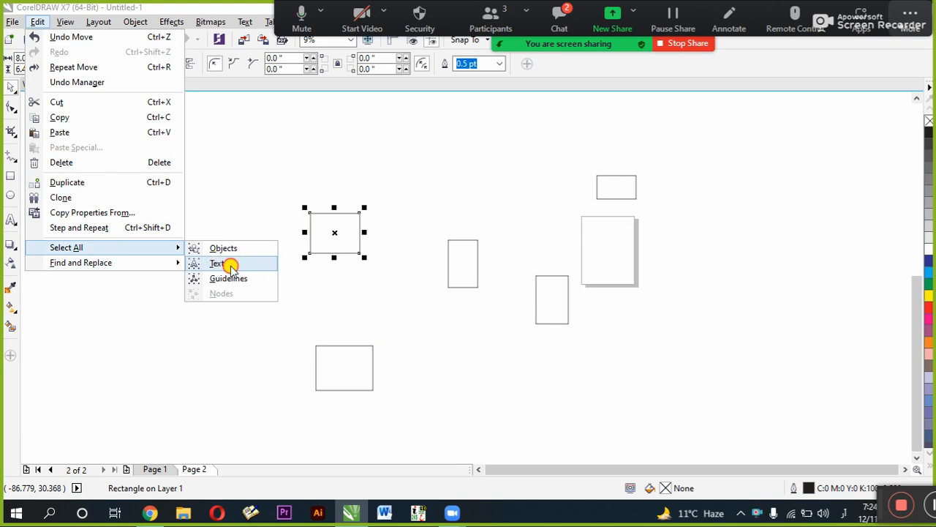
left_click(230, 267)
left_click_drag(332, 199, 413, 256)
Add the short Urdu artistic text النہنہنل in 24 pt Arial in the empty area left of the rectangles.
left_click(11, 221)
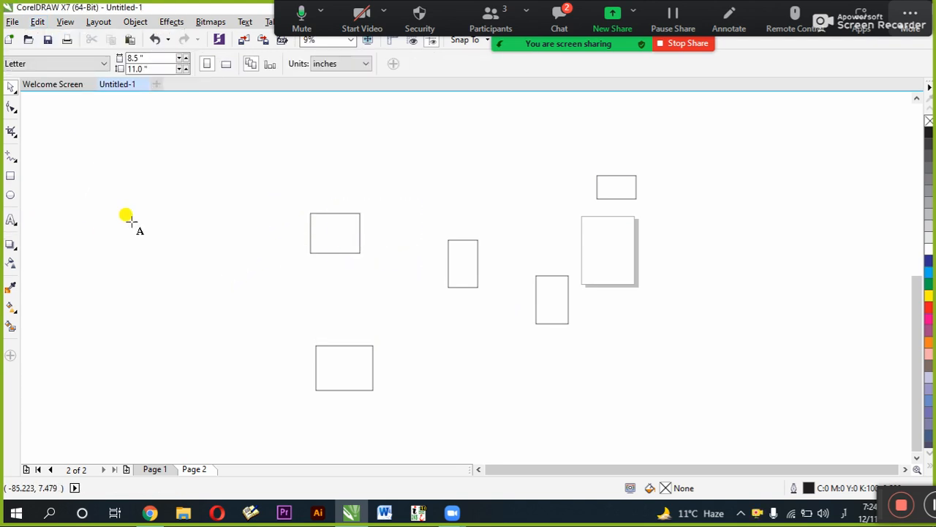
left_click(152, 219)
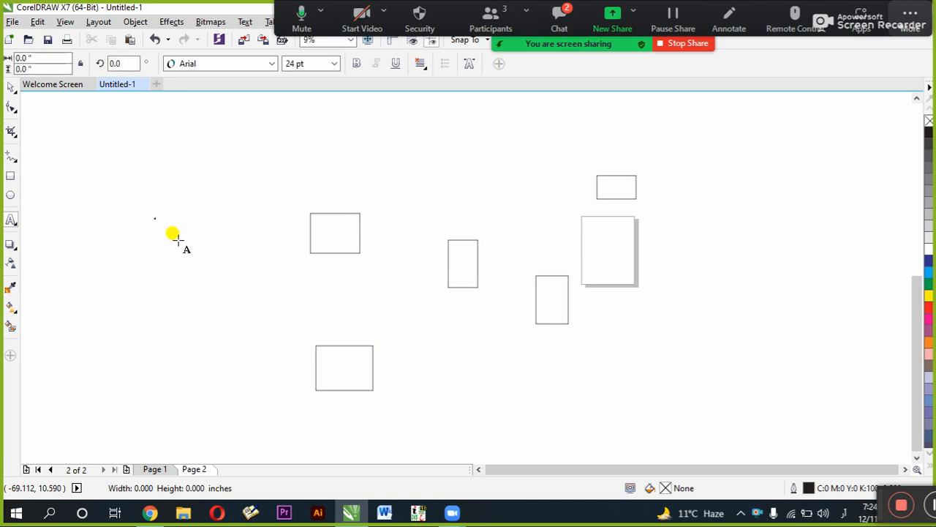
left_click(14, 91)
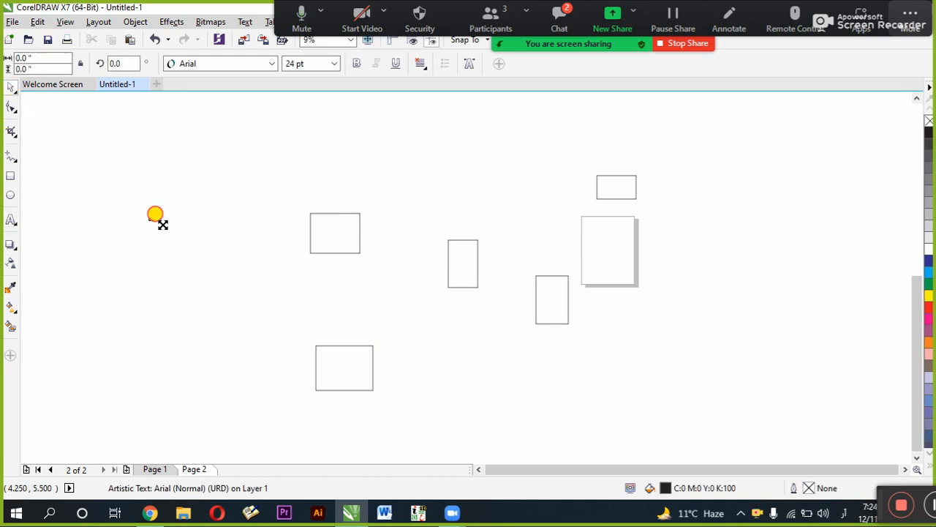
Enlarge the artistic text to about 443.6 pt and place two copies of it nearby.
left_click_drag(155, 214, 226, 275)
right_click(263, 158)
right_click(227, 276)
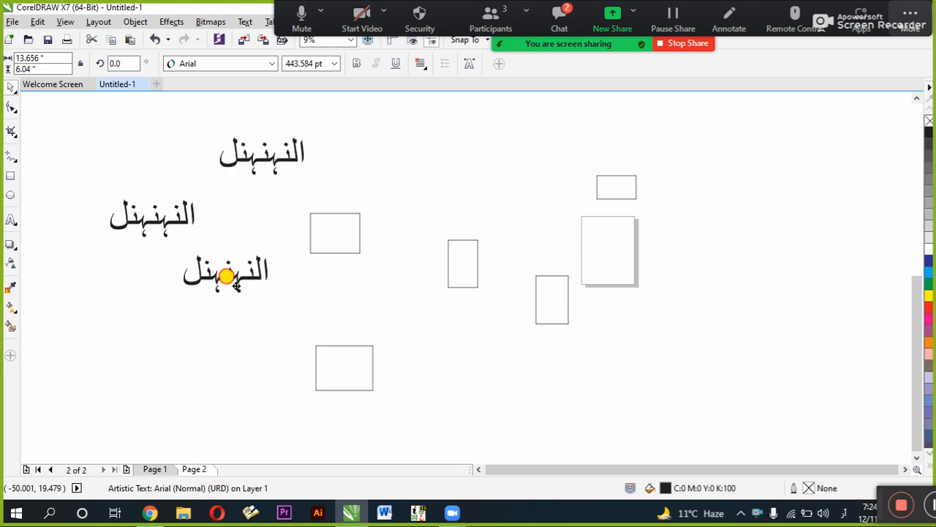
Select all text objects in the drawing and clear the selection.
left_click(362, 96)
left_click(37, 21)
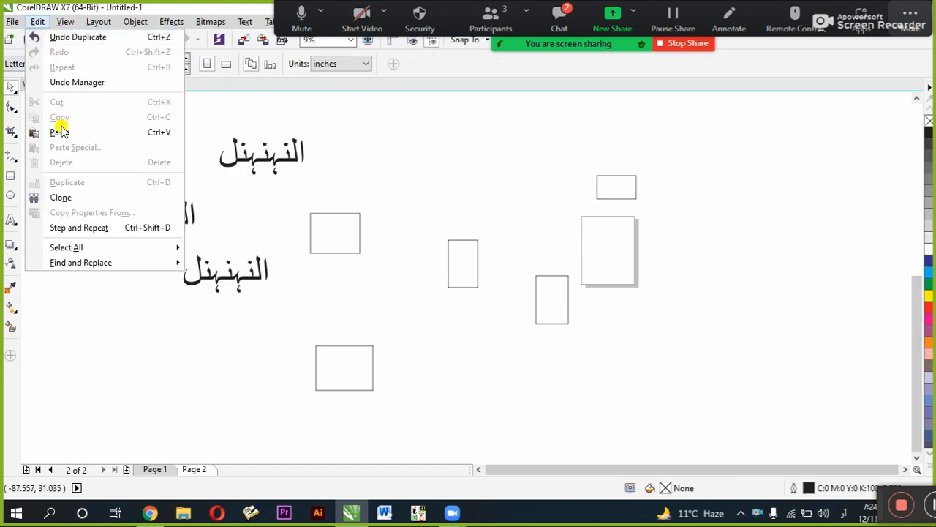
mouse_move(73, 248)
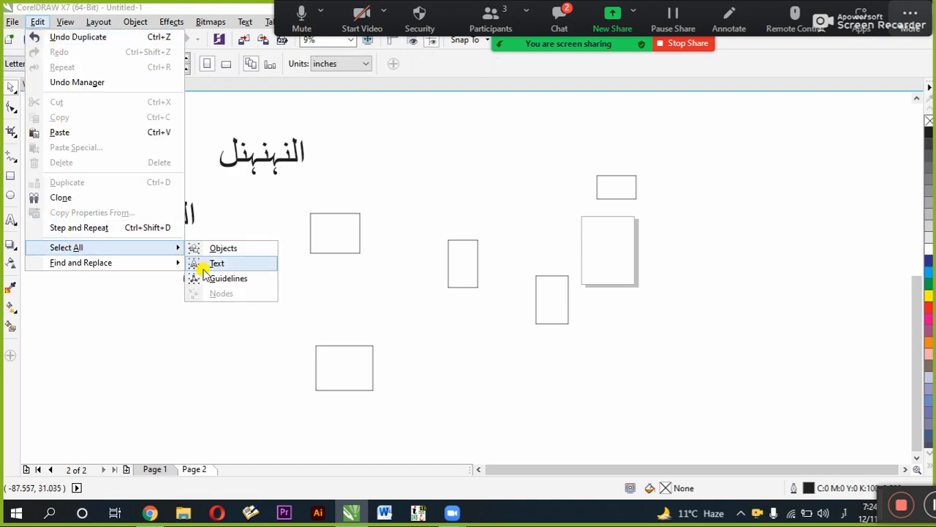
left_click(209, 265)
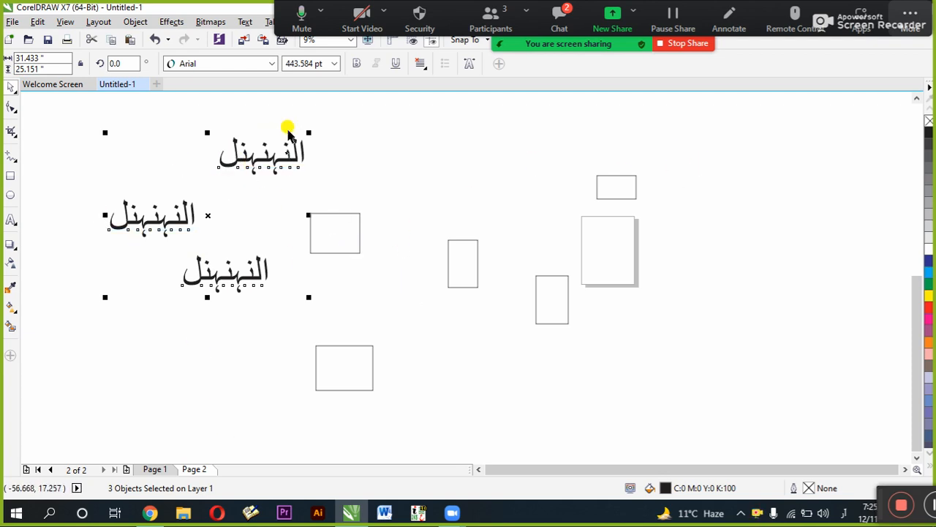
left_click(153, 171)
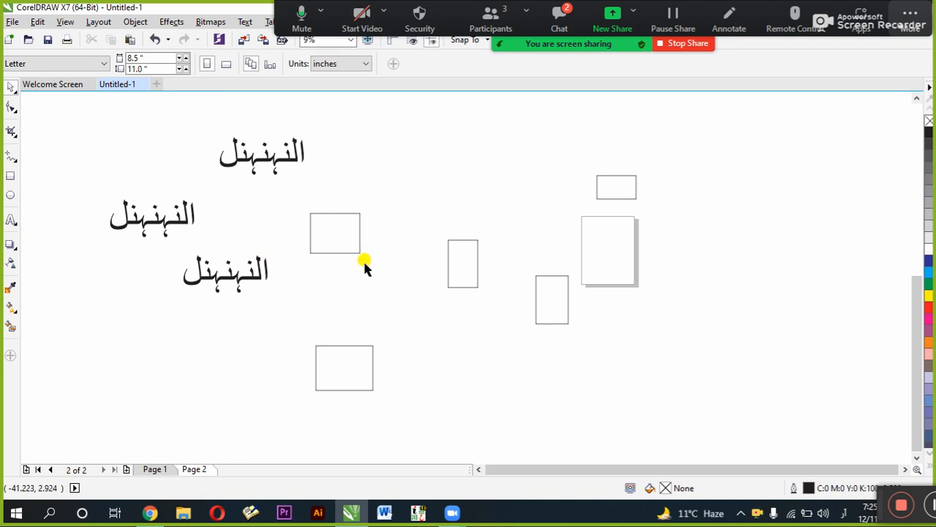
Select individual objects and all rectangles and texts together with a selection marquee, and deselect them.
left_click(477, 246)
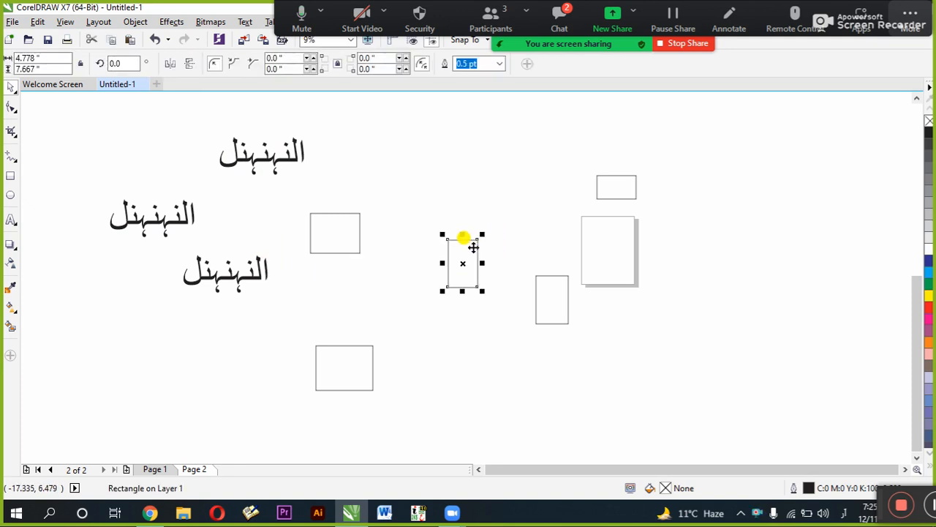
left_click(452, 293)
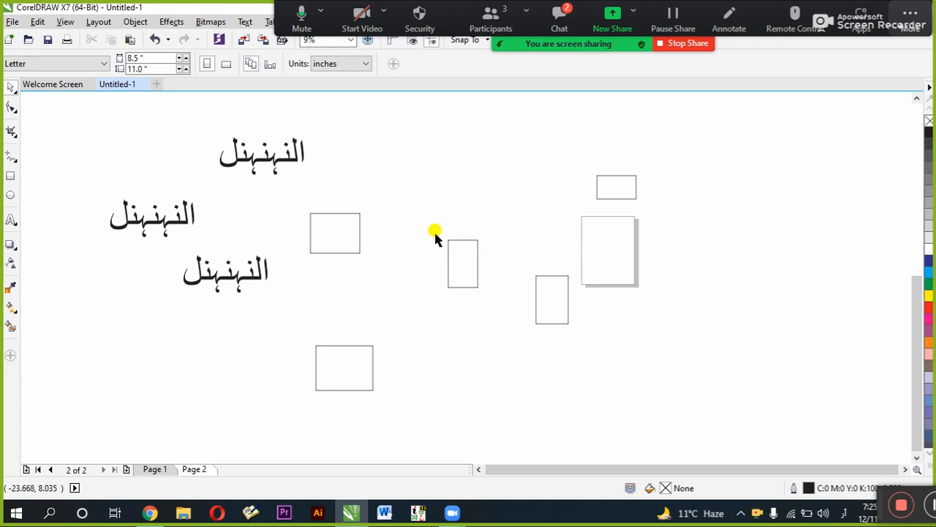
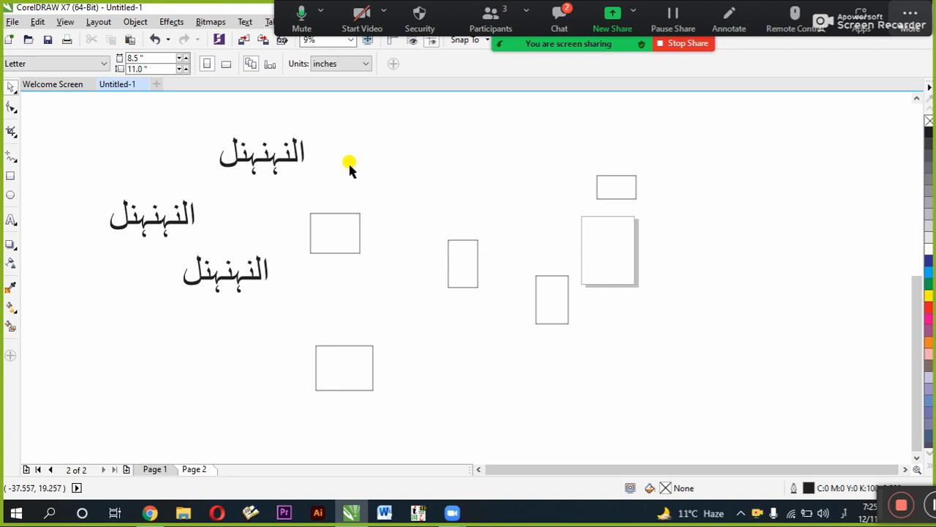
left_click(282, 161)
left_click(162, 135)
left_click_drag(56, 103, 710, 403)
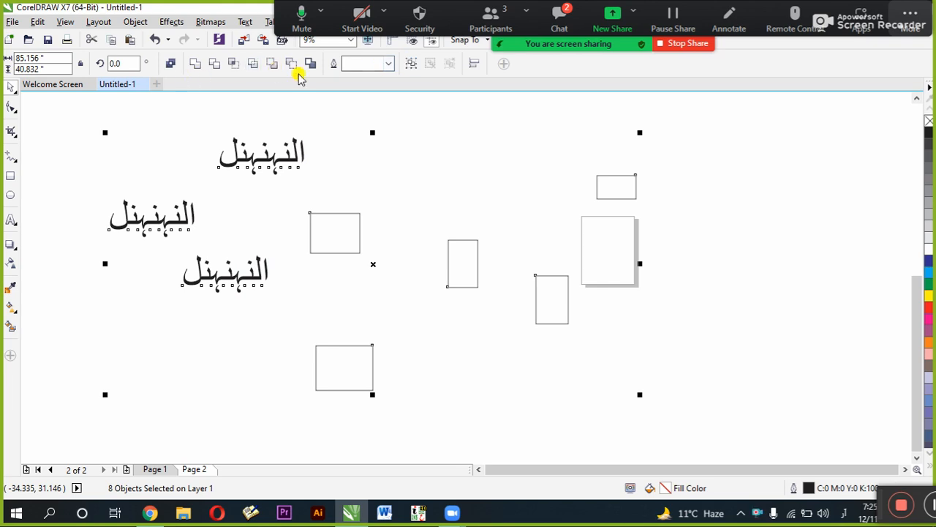
left_click(414, 155)
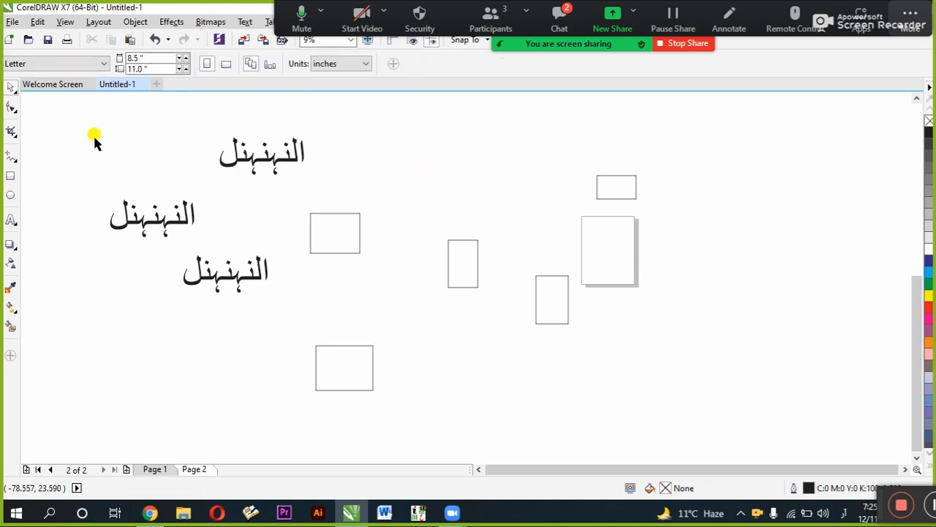
Select all text objects and change their font to Arial Unicode MS.
left_click(37, 22)
mouse_move(151, 251)
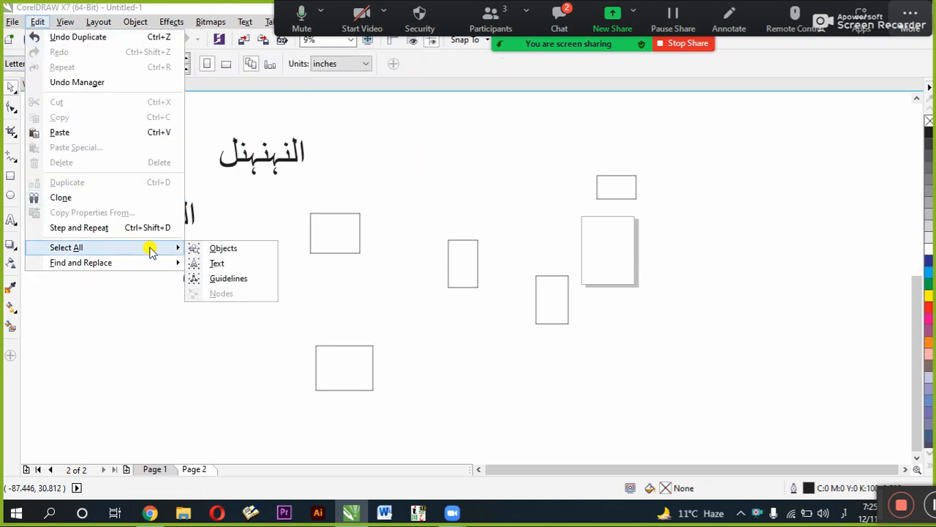
left_click(222, 264)
left_click(264, 63)
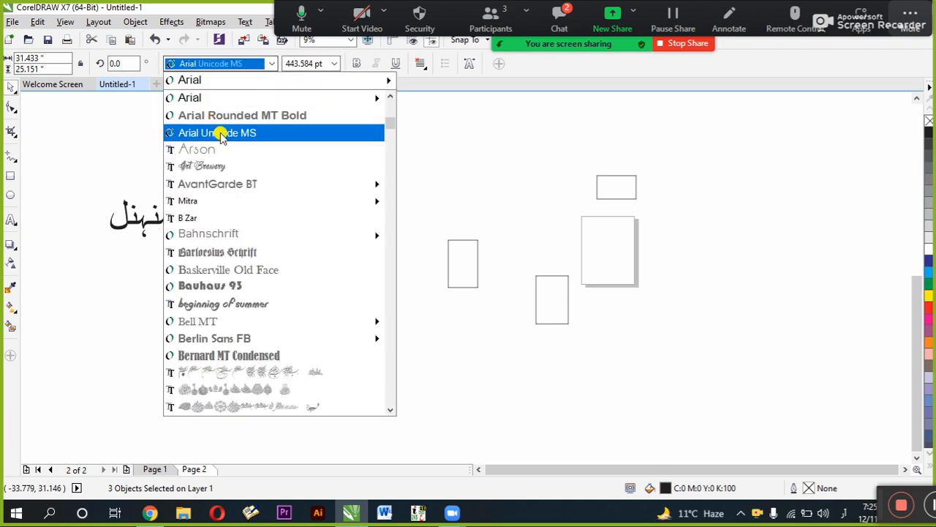
left_click(219, 133)
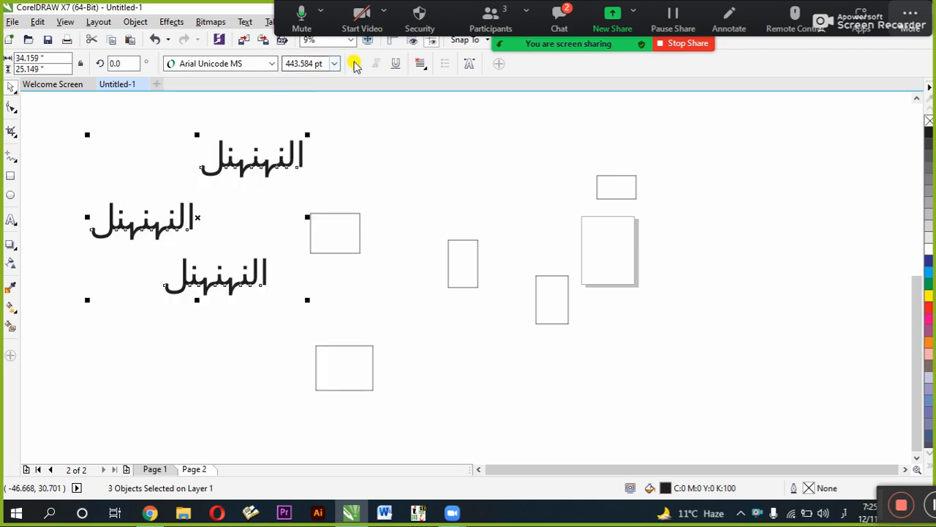
Underline the three selected texts and set their alignment to Full Justify.
left_click(397, 65)
left_click(420, 64)
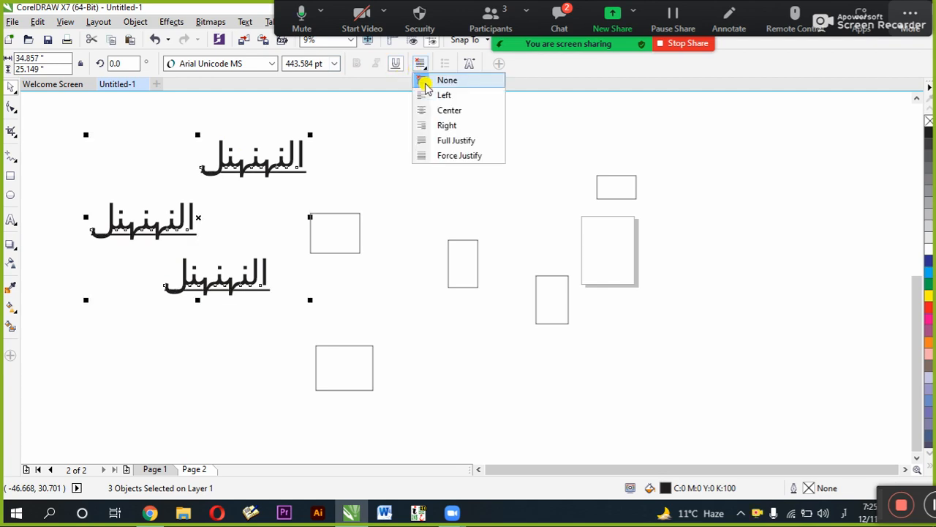
left_click(448, 140)
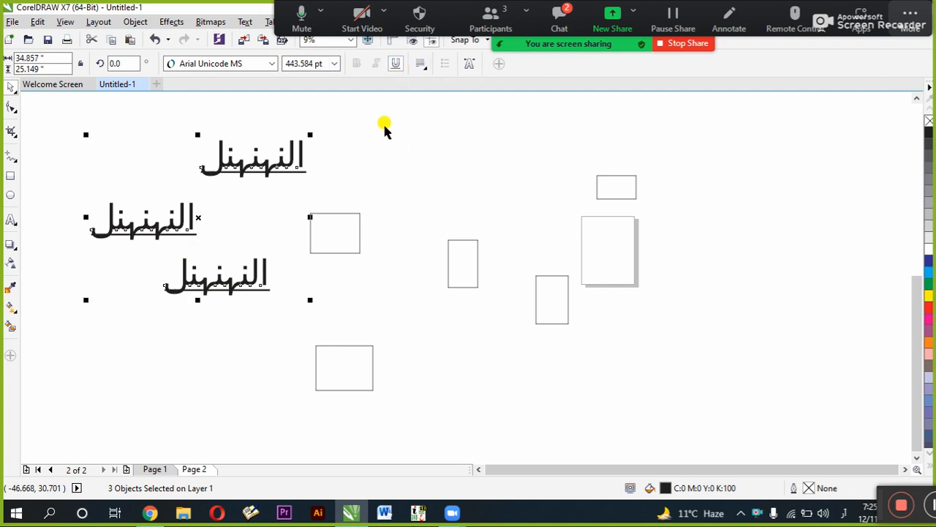
Set the font size of the three selected texts to 500 pt and deselect them.
left_click(331, 64)
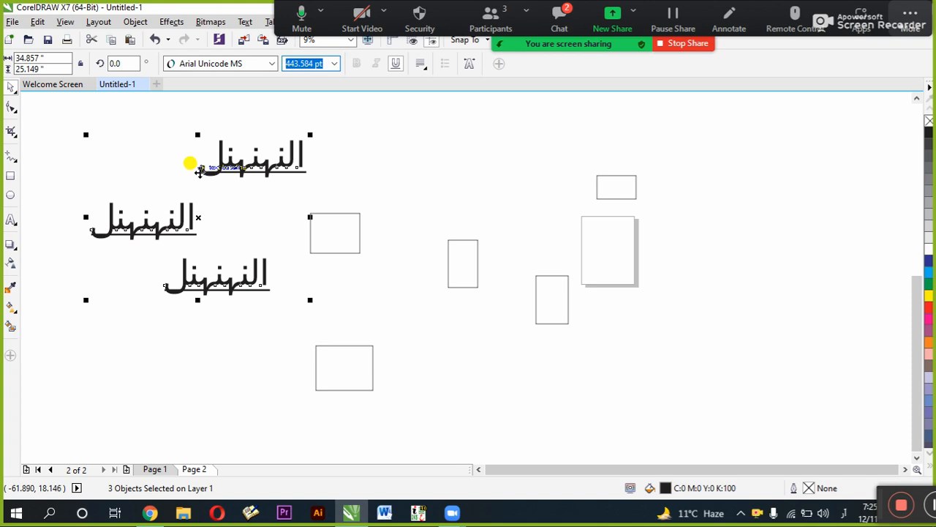
type("500")
key("Return")
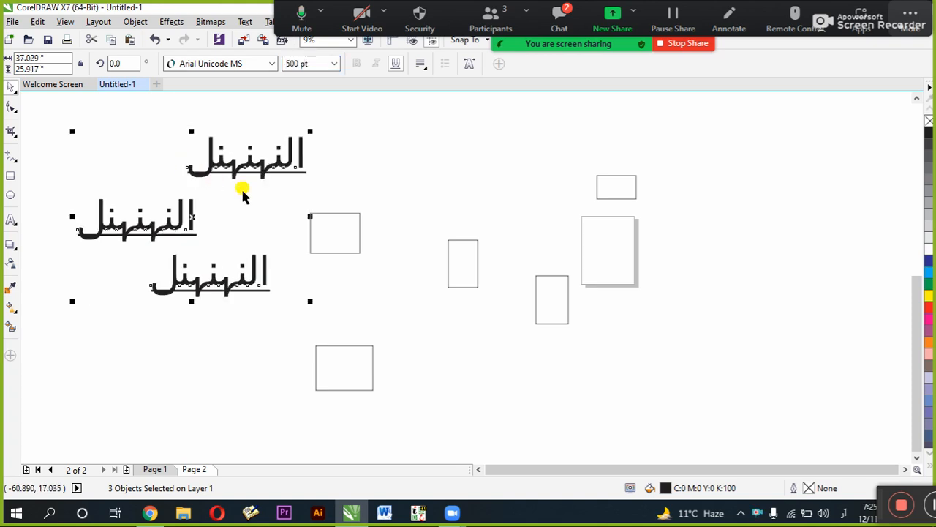
left_click(125, 127)
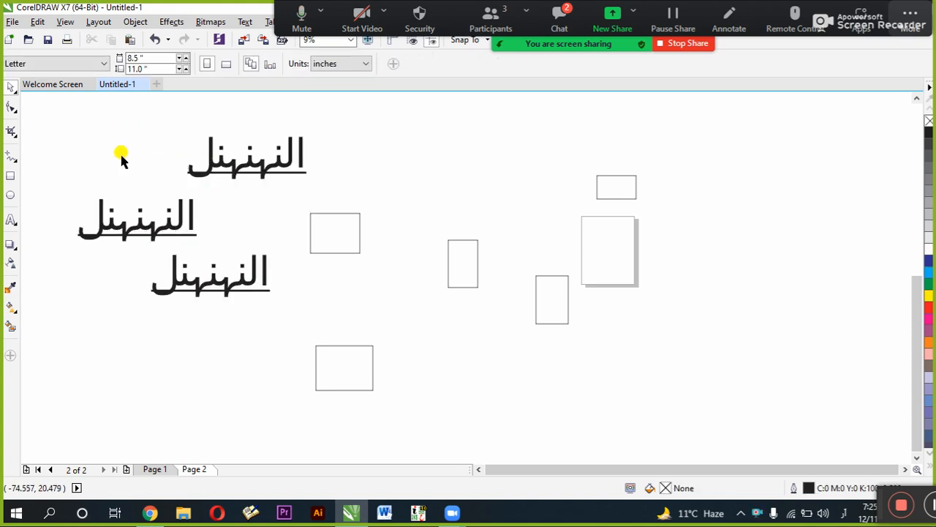
Try to select all guidelines in the drawing.
left_click(38, 21)
mouse_move(93, 250)
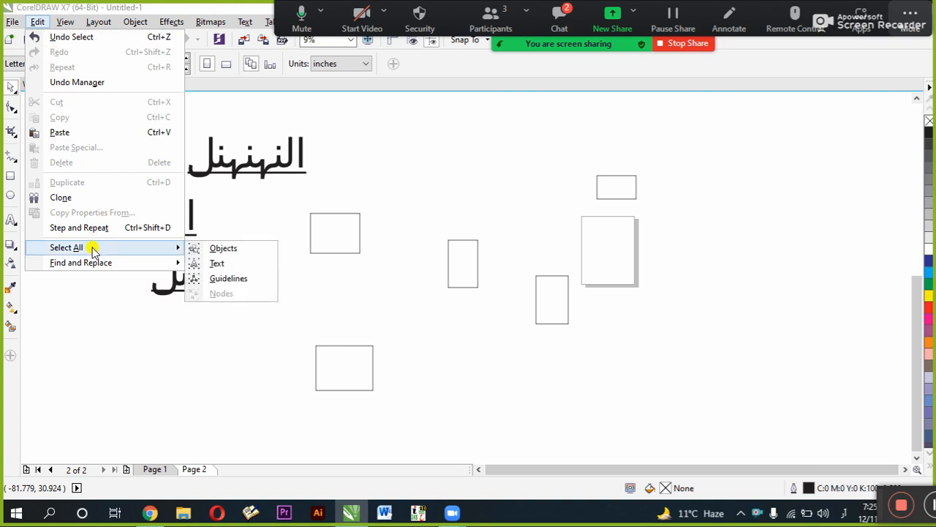
left_click(213, 278)
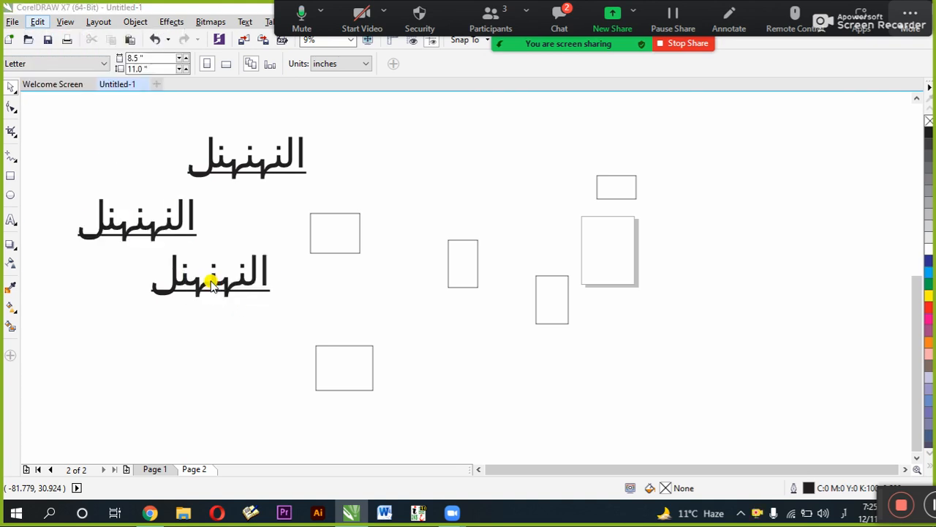
left_click(232, 284)
Marquee-select all the texts and rectangles and clear the selection.
left_click_drag(48, 97, 644, 412)
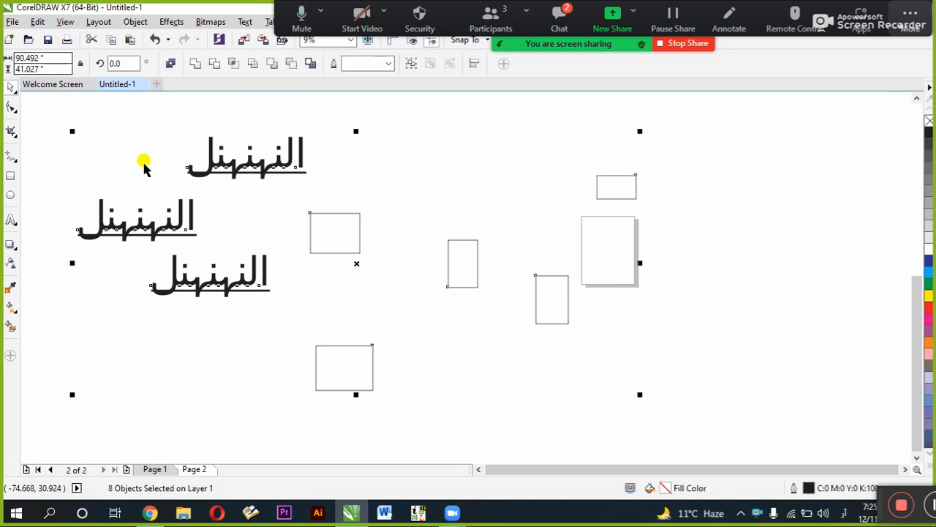
left_click(65, 141)
left_click_drag(37, 114, 672, 430)
left_click(352, 307)
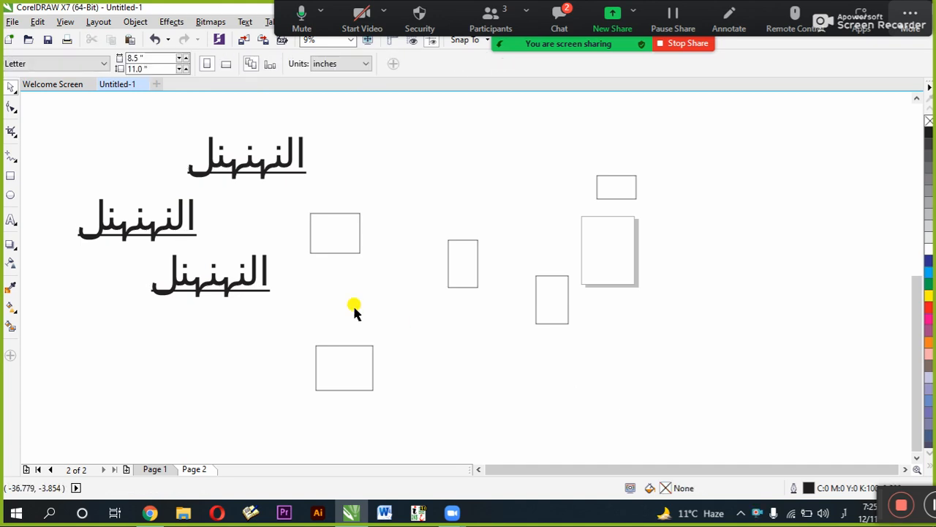
left_click(41, 25)
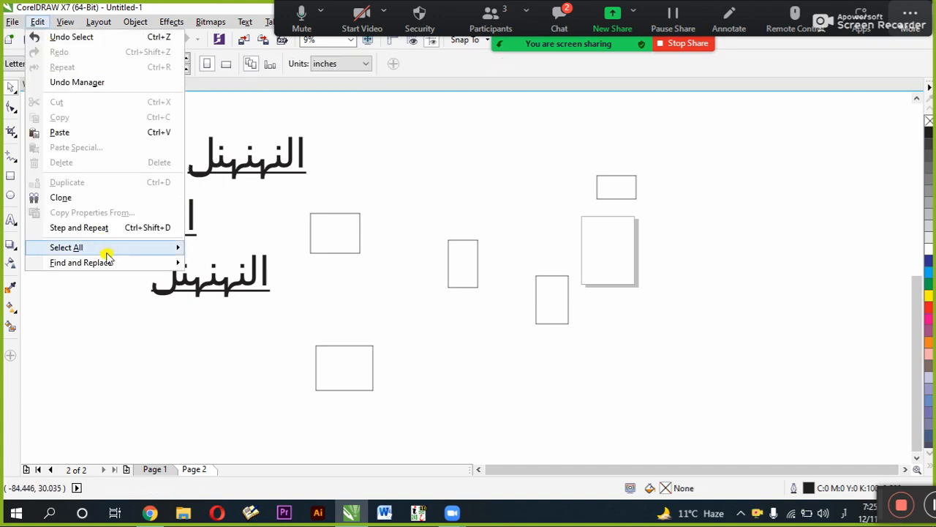
mouse_move(110, 267)
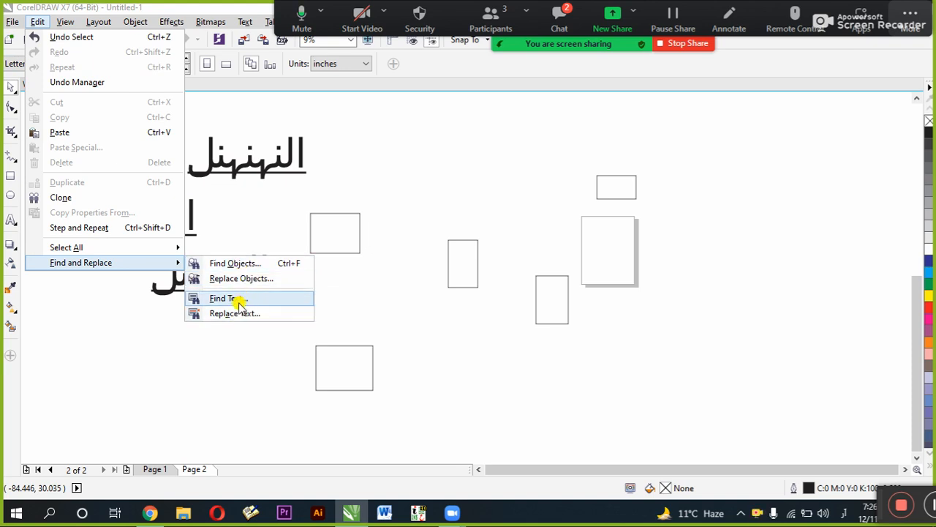
left_click(357, 195)
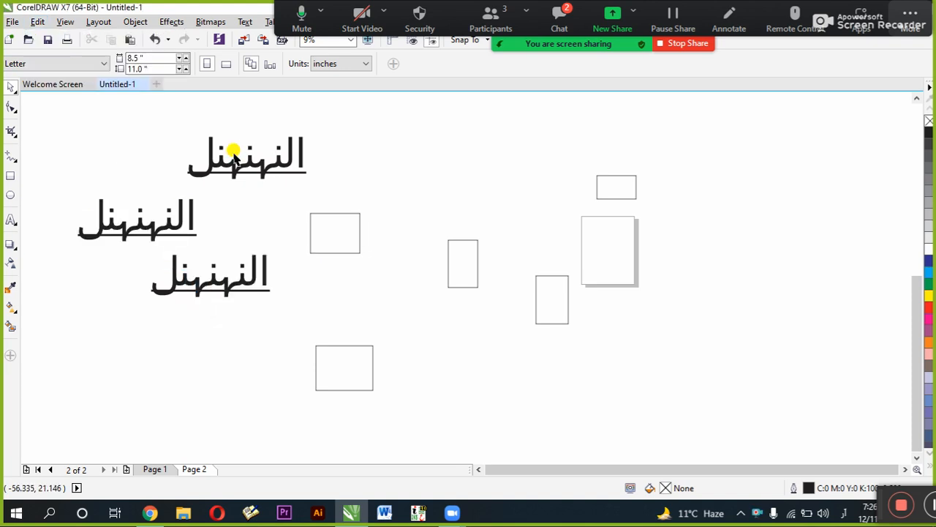
Highlight one ه letter in the upper text and one in the middle text, and clear the selection.
double_click(230, 160)
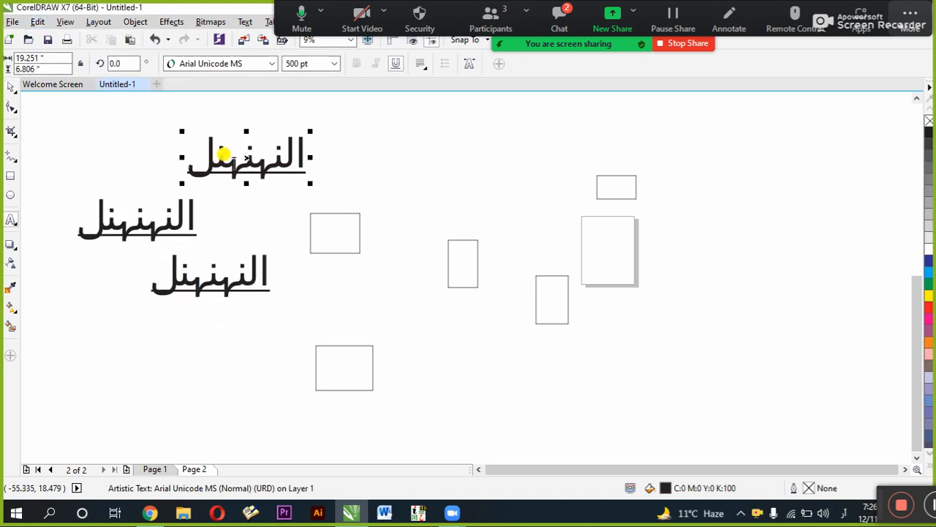
left_click_drag(227, 166, 263, 153)
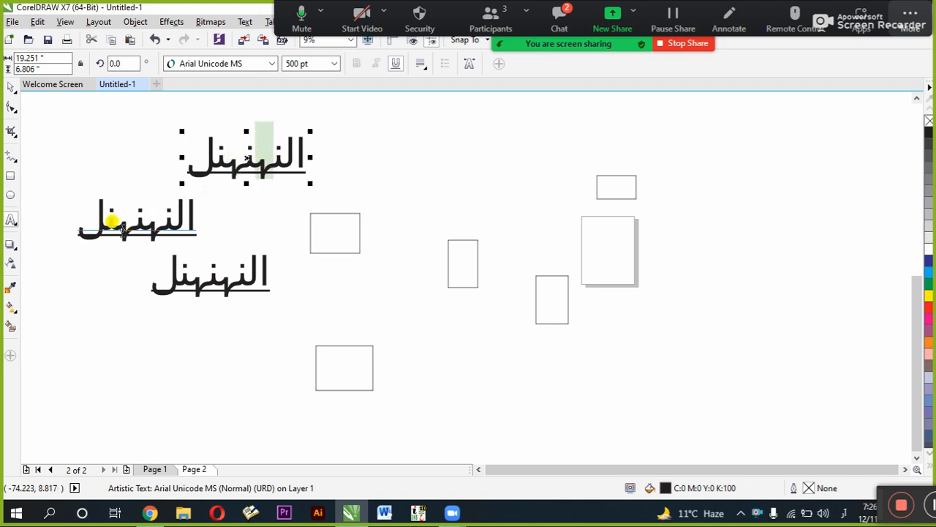
left_click_drag(120, 224, 133, 227)
left_click(11, 86)
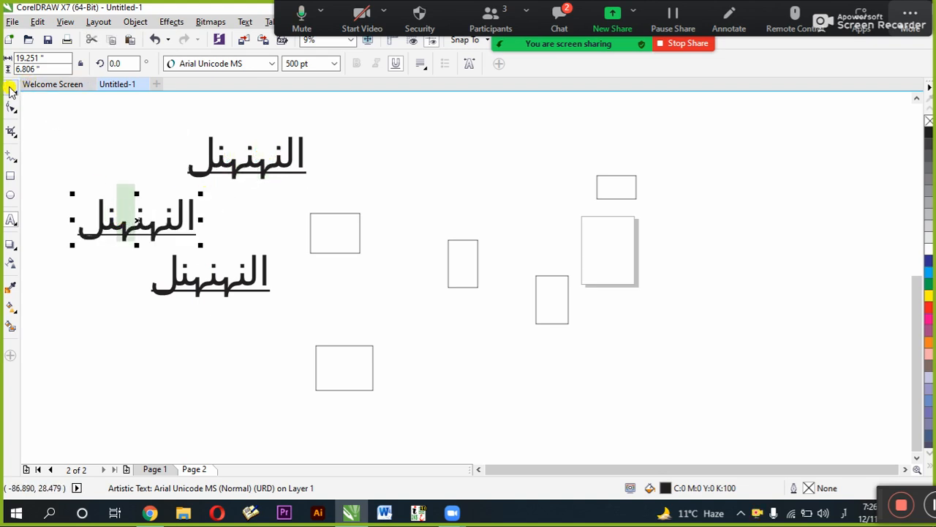
left_click(63, 110)
Open the Find Wizard for objects and close it without starting a search.
left_click(37, 22)
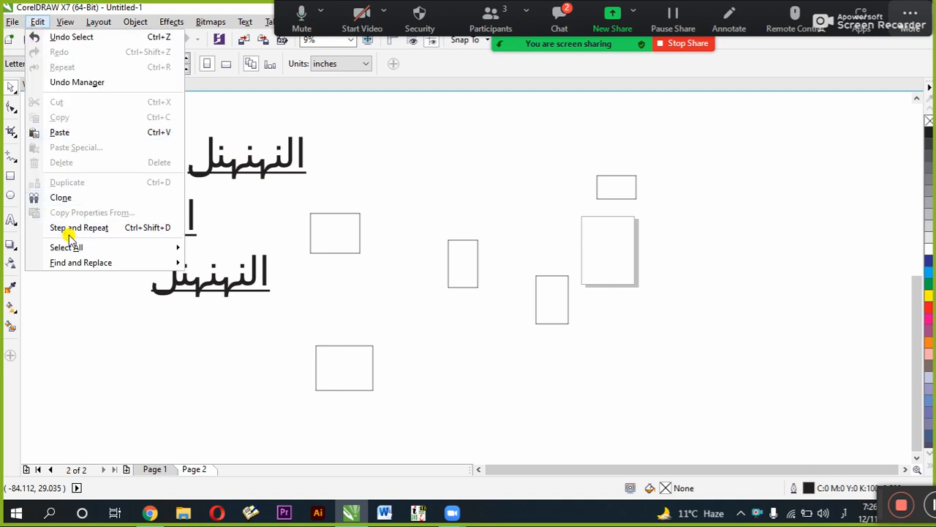
mouse_move(176, 264)
left_click(213, 264)
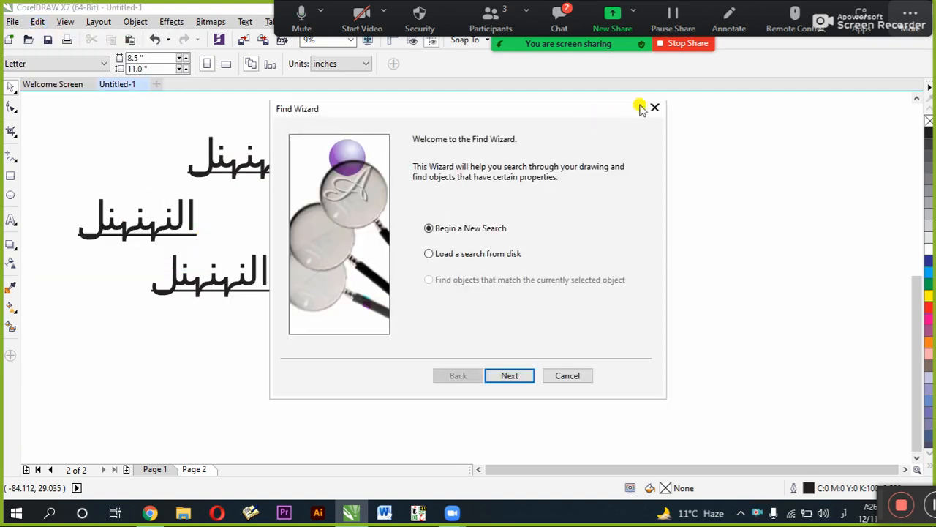
left_click(653, 108)
Search the texts for the letter ب with Find Text.
left_click(37, 21)
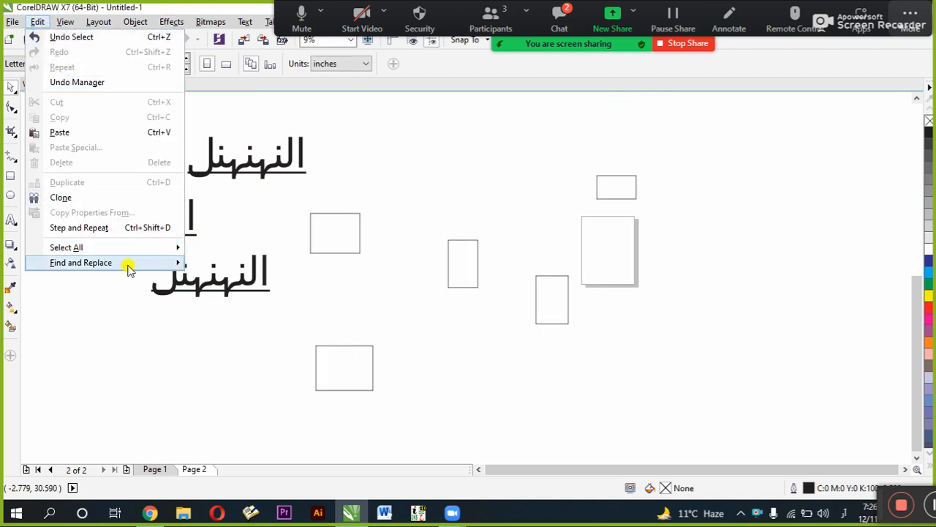
mouse_move(188, 268)
left_click(250, 301)
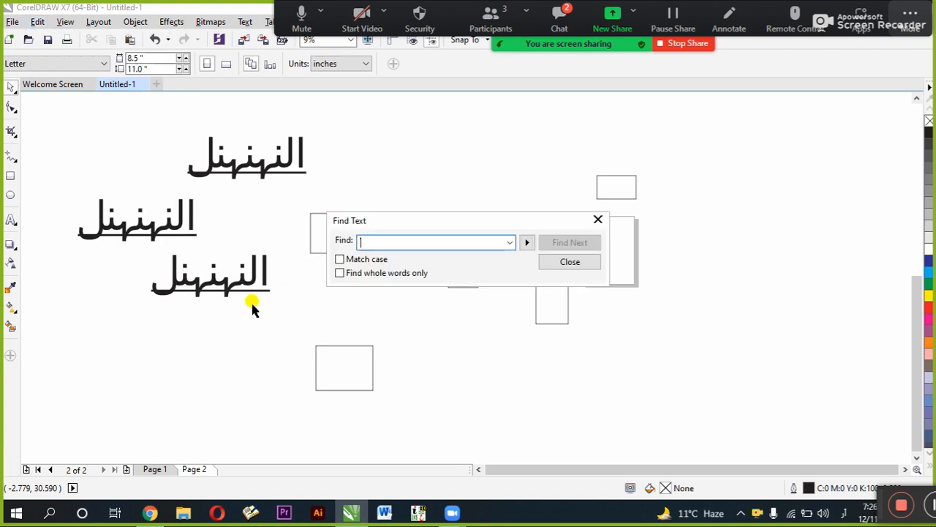
left_click_drag(450, 221, 489, 212)
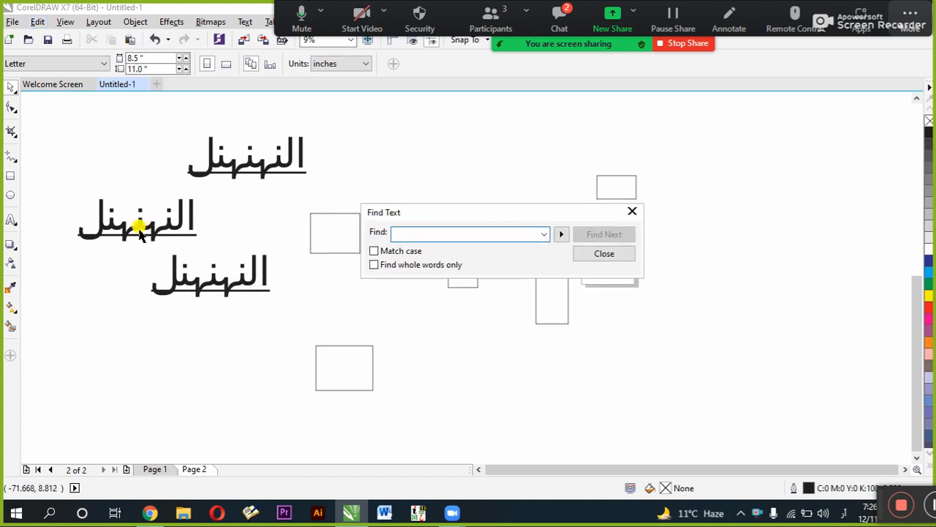
left_click(140, 231)
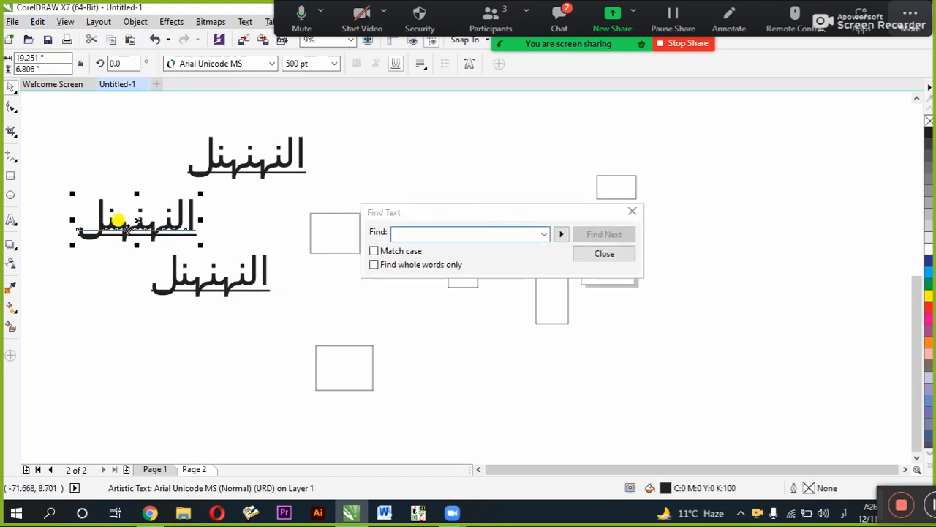
left_click(472, 233)
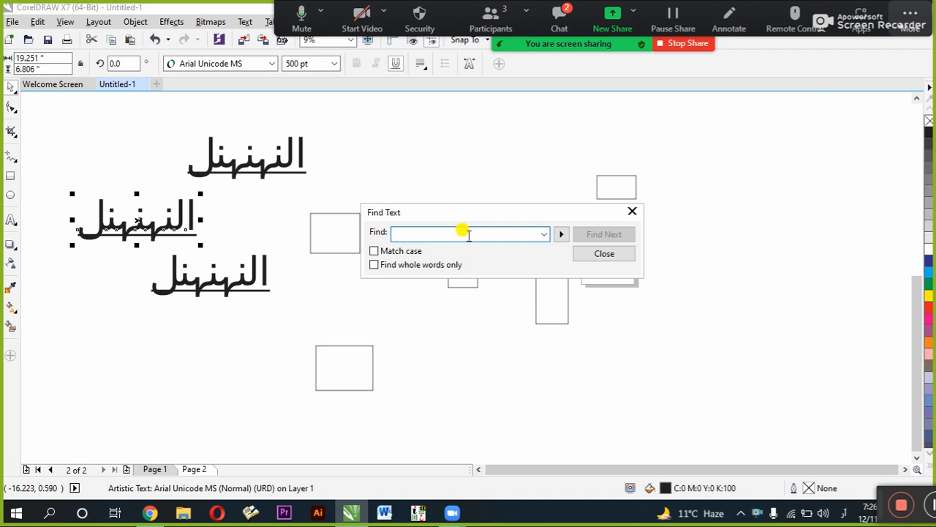
type("ب")
key("BackSpace")
type("ب")
left_click(596, 235)
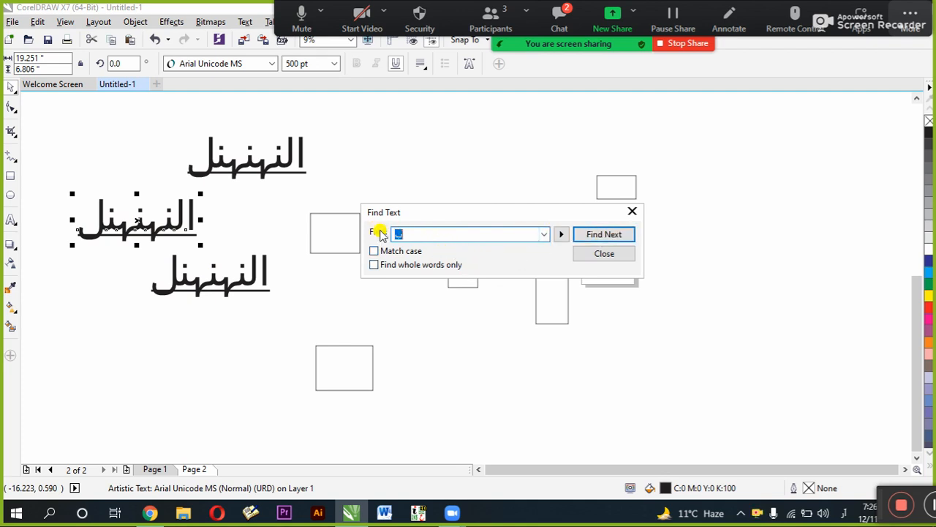
Find each occurrence of the letter ه up to the document's end, turn on Match case and close the search.
left_click(619, 238)
left_click(615, 240)
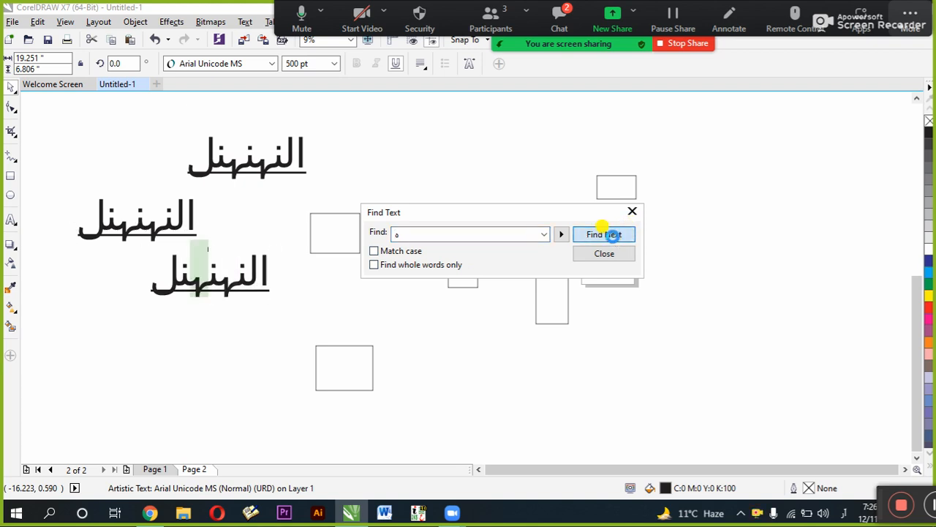
left_click(615, 238)
left_click(614, 236)
left_click(615, 235)
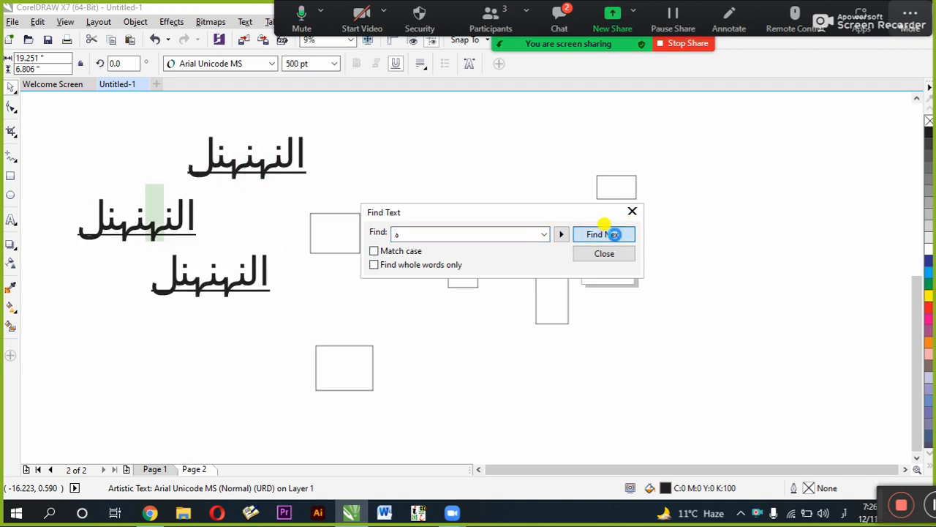
left_click(613, 234)
left_click(610, 234)
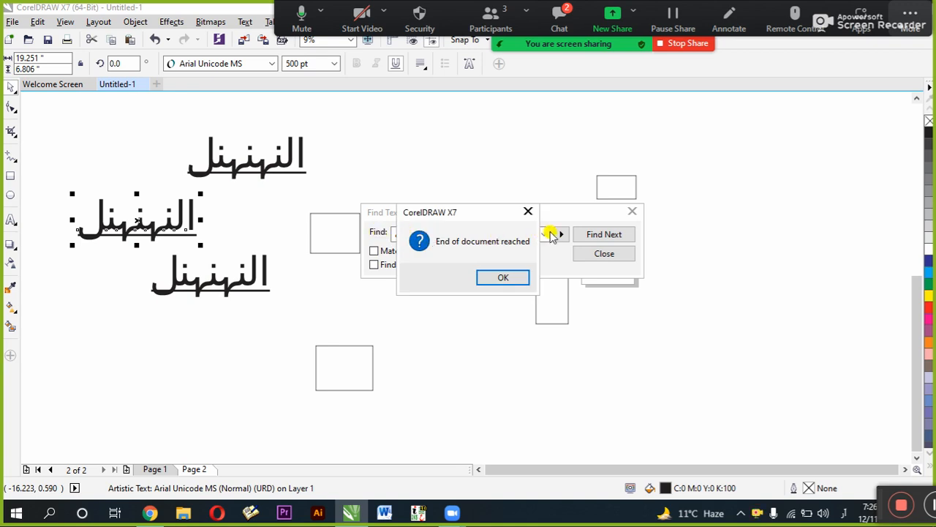
left_click(531, 211)
left_click(401, 252)
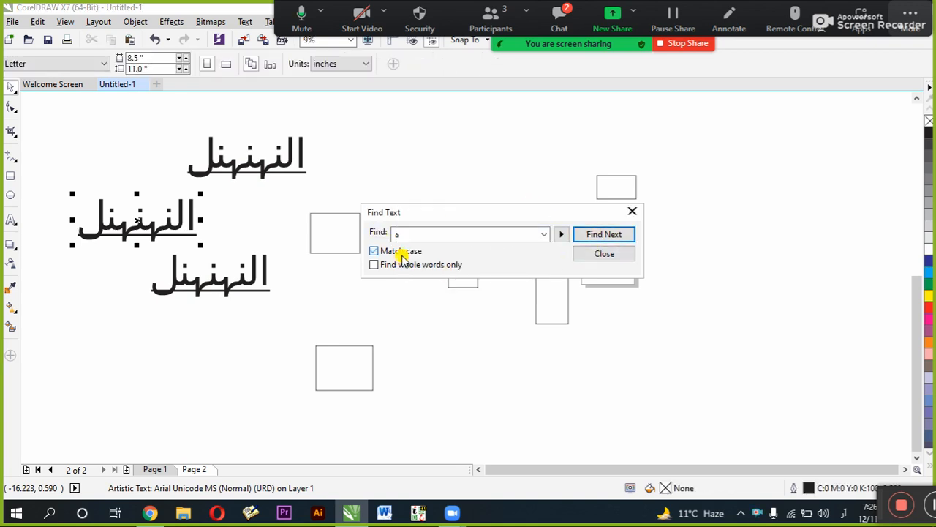
left_click(633, 210)
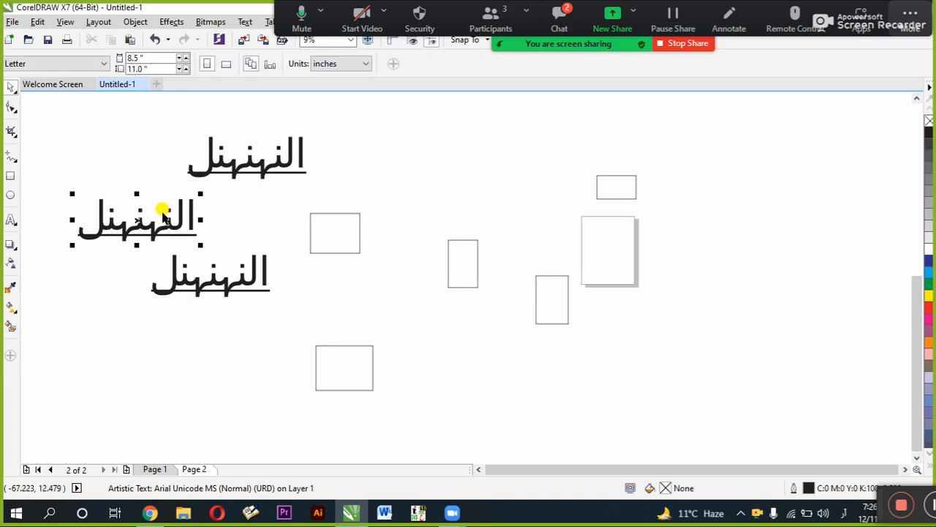
Set up a Replace Text operation that finds the letter ه and replaces it with ب.
left_click(39, 22)
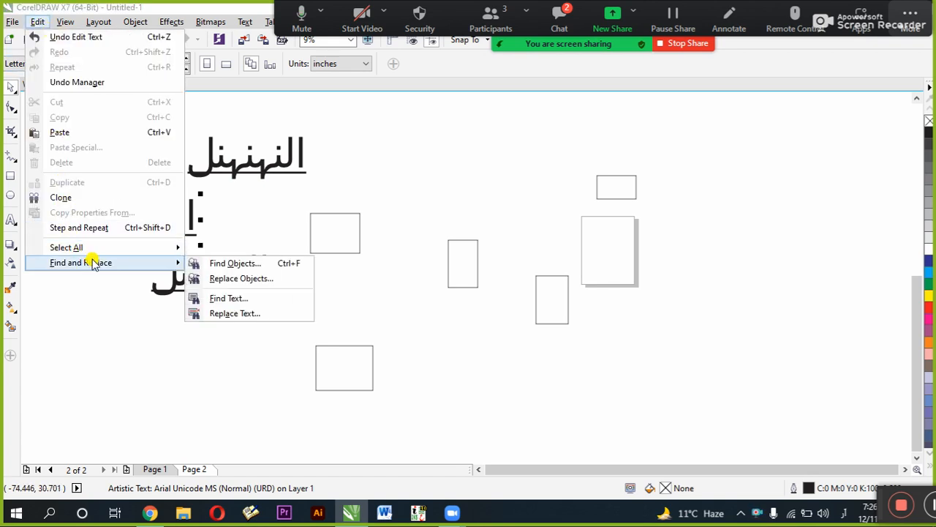
left_click(247, 321)
left_click(380, 226)
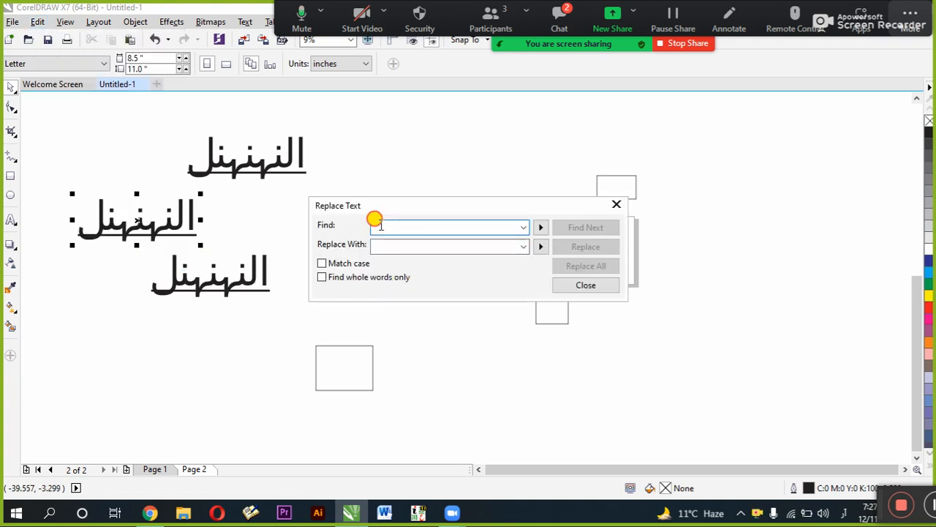
type("ه")
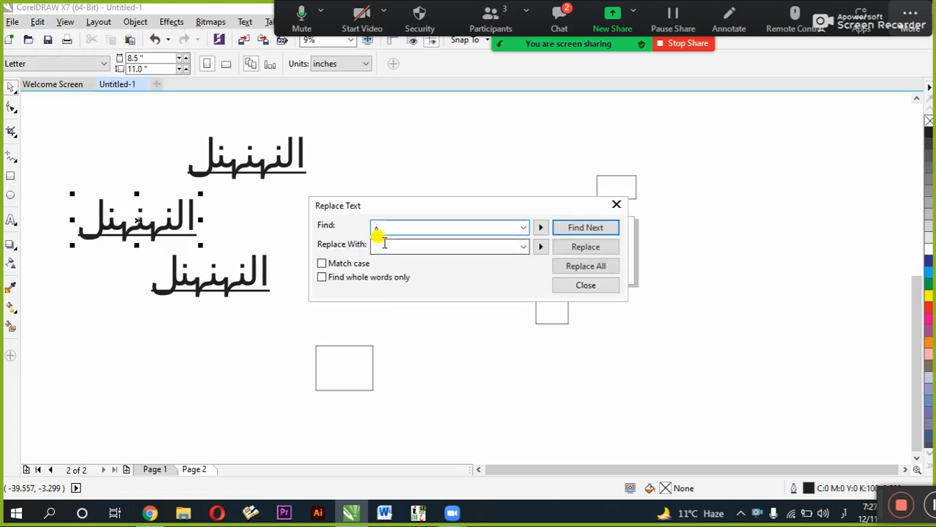
left_click(382, 247)
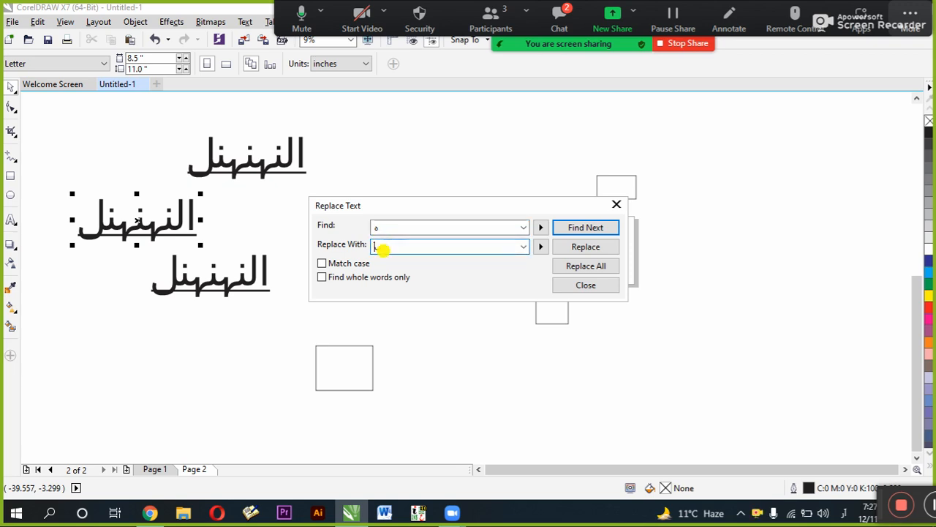
type("ب")
left_click_drag(387, 228, 341, 226)
left_click_drag(388, 247, 336, 245)
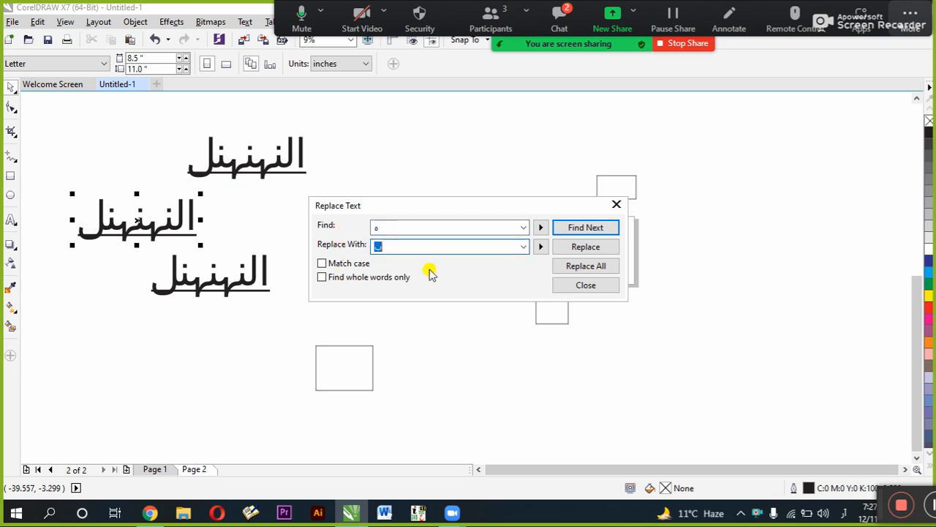
Find the ه occurrences and replace the two in the middle text with ب one at a time.
left_click(587, 230)
left_click(587, 230)
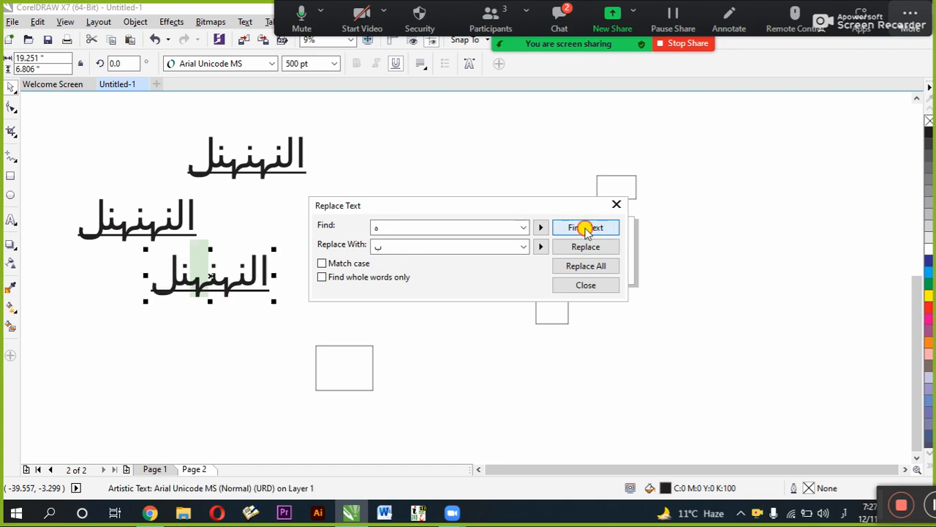
left_click(587, 230)
left_click(587, 229)
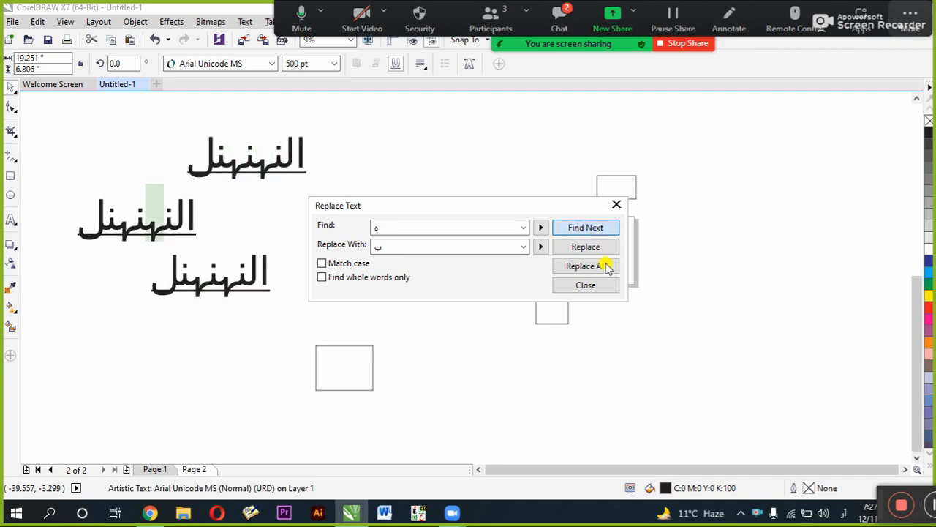
left_click(586, 247)
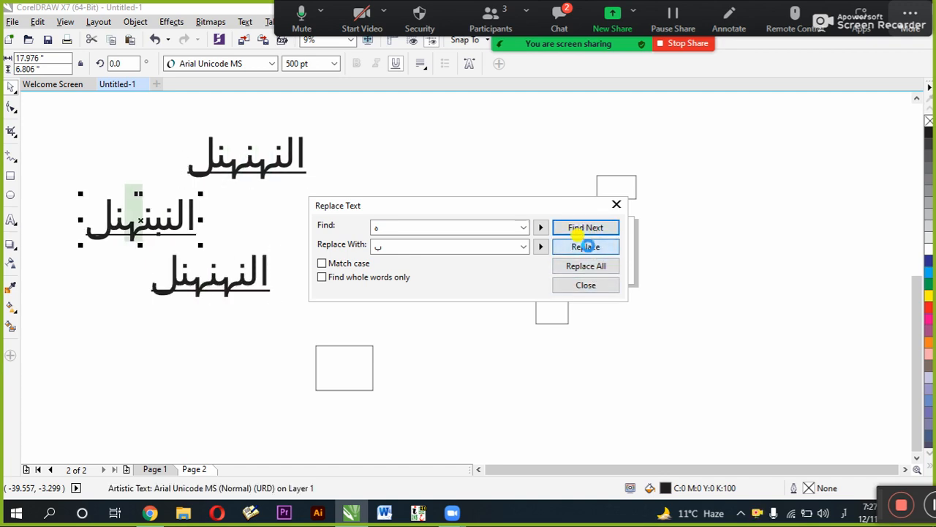
left_click(589, 249)
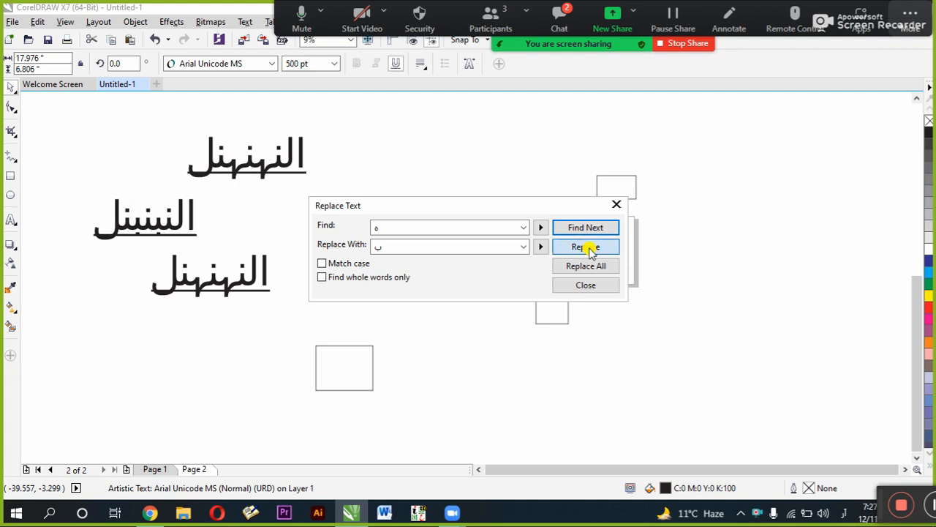
left_click(513, 279)
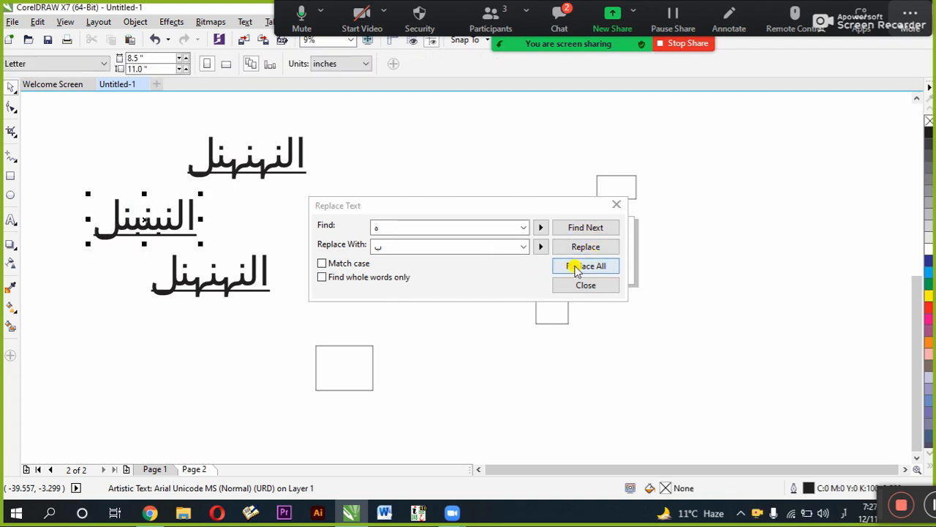
Replace all remaining ه letters in the texts with ب and close the Replace Text dialog.
left_click(576, 268)
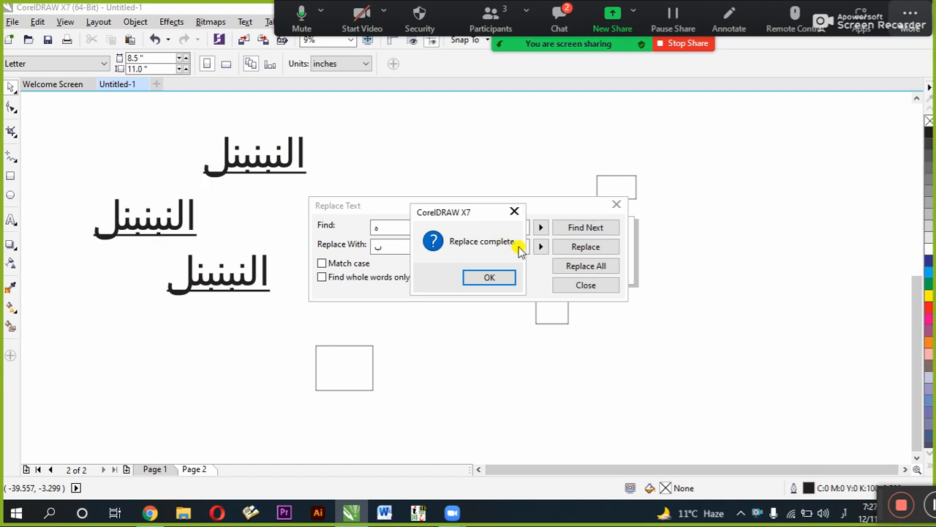
left_click(500, 277)
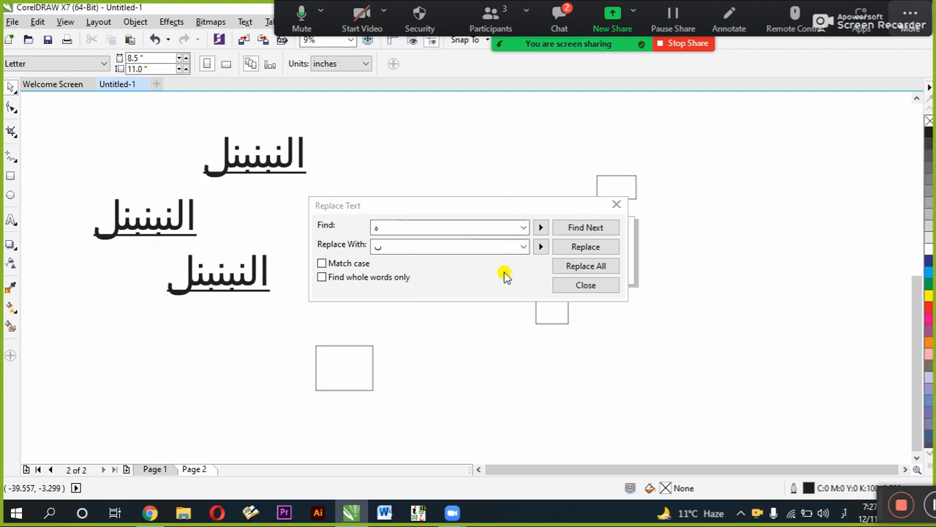
left_click(616, 206)
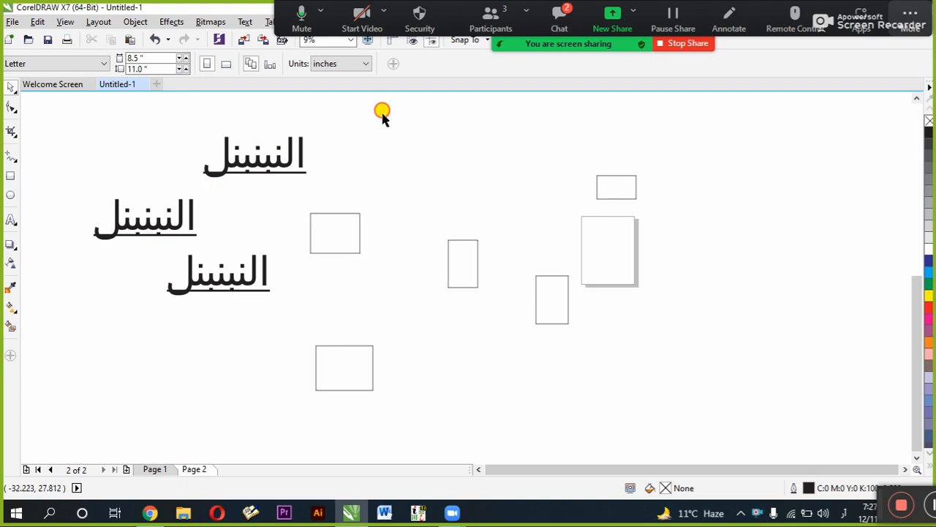
Delete all the texts and rectangles, and fit the empty page in the view.
left_click_drag(382, 113, 71, 354)
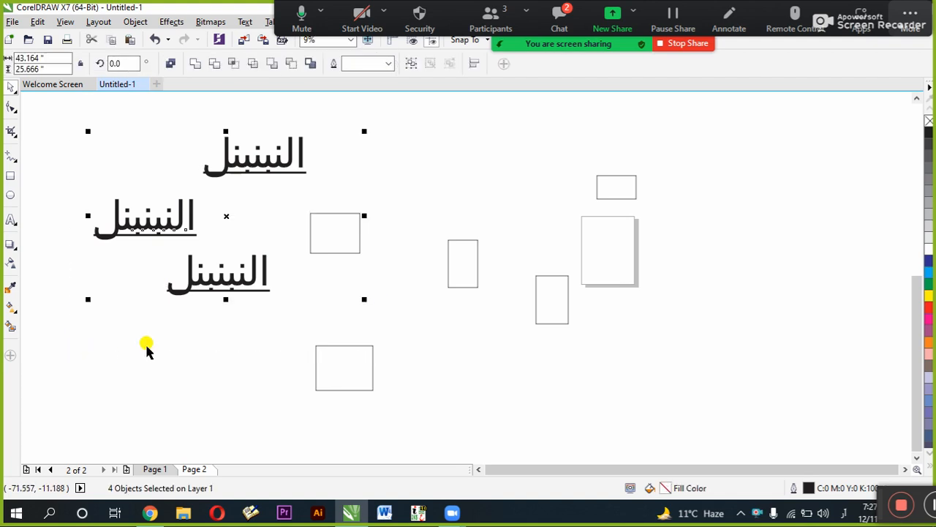
key("Delete")
left_click_drag(205, 171, 711, 428)
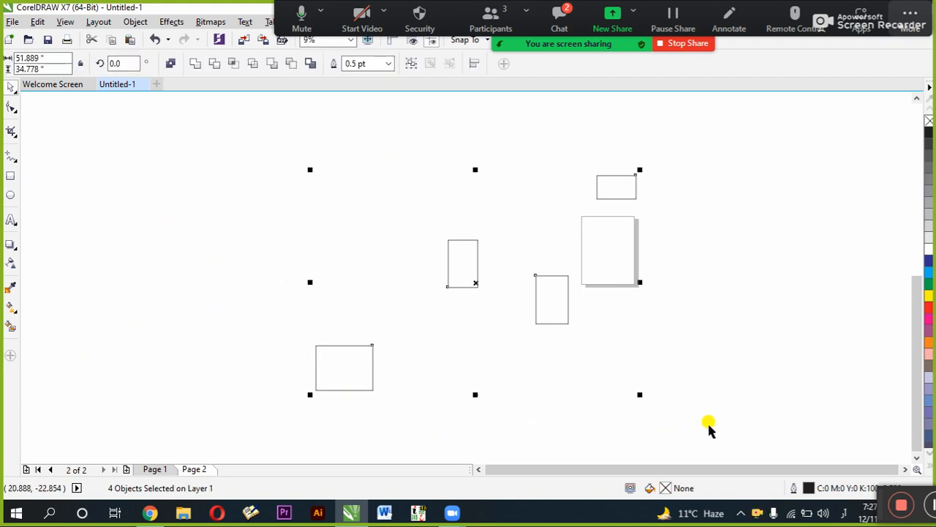
key("Delete")
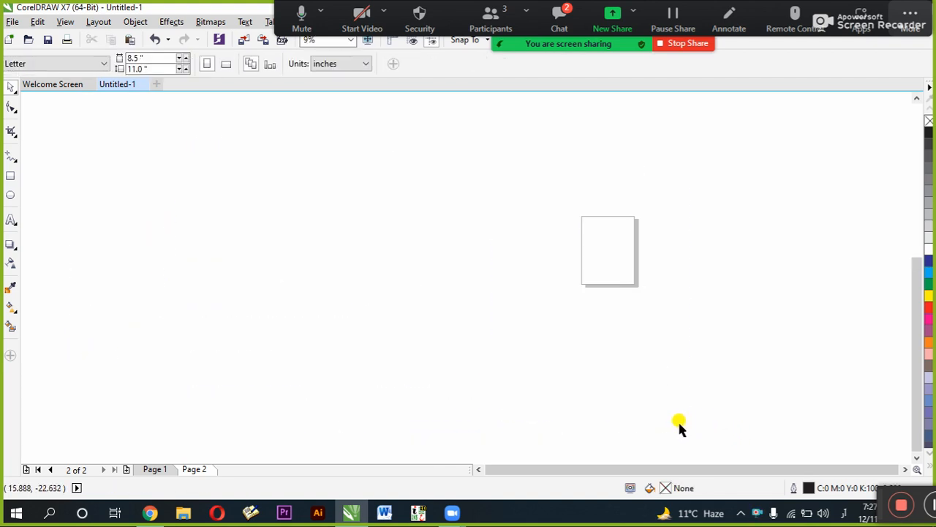
key("shift+F4")
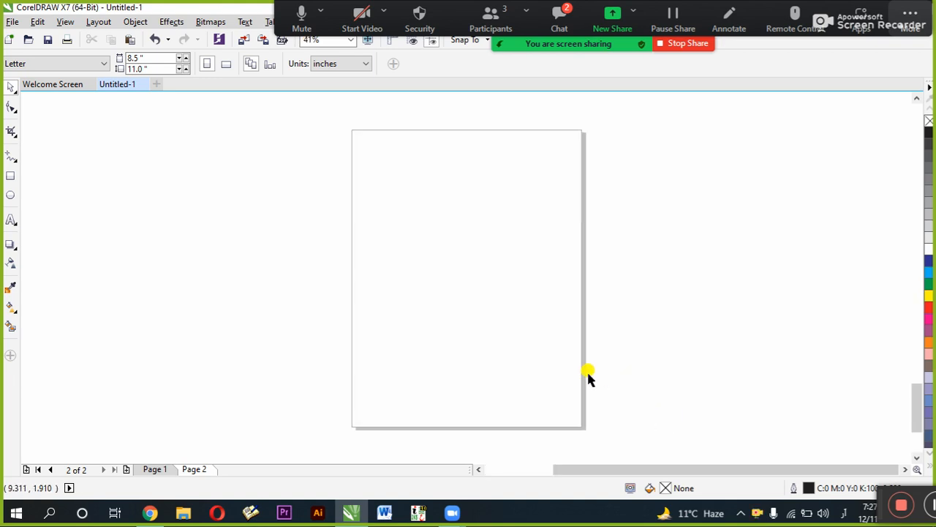
left_click(35, 22)
mouse_move(175, 269)
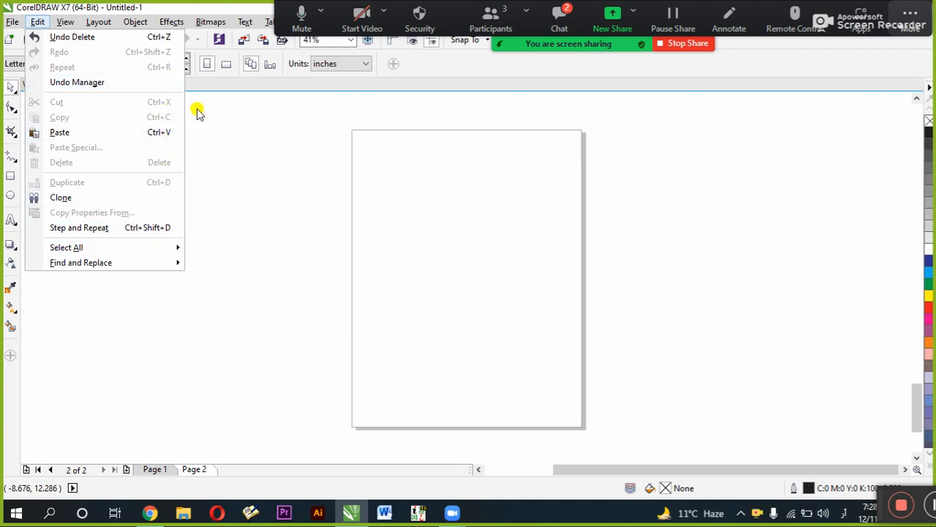
mouse_move(64, 16)
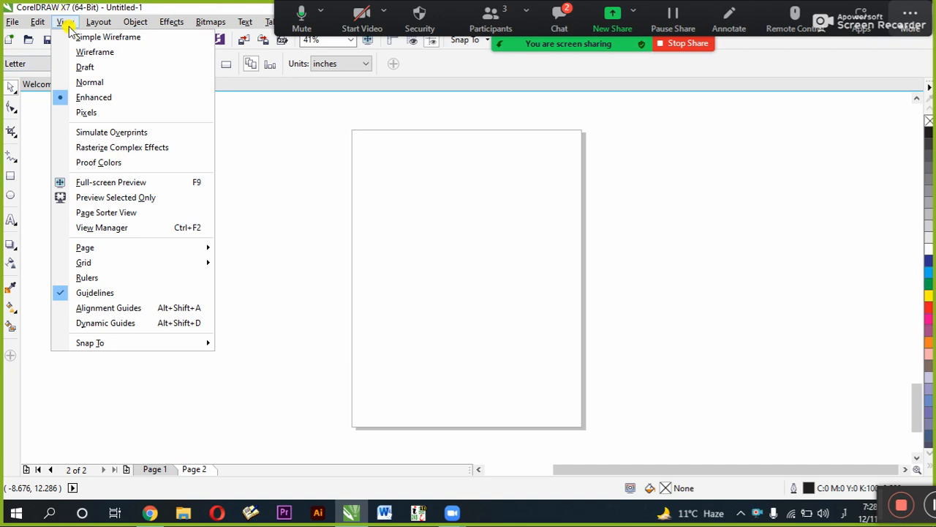
Review the available Edit commands, including the Select All and Find and Replace options.
mouse_move(98, 27)
mouse_move(39, 26)
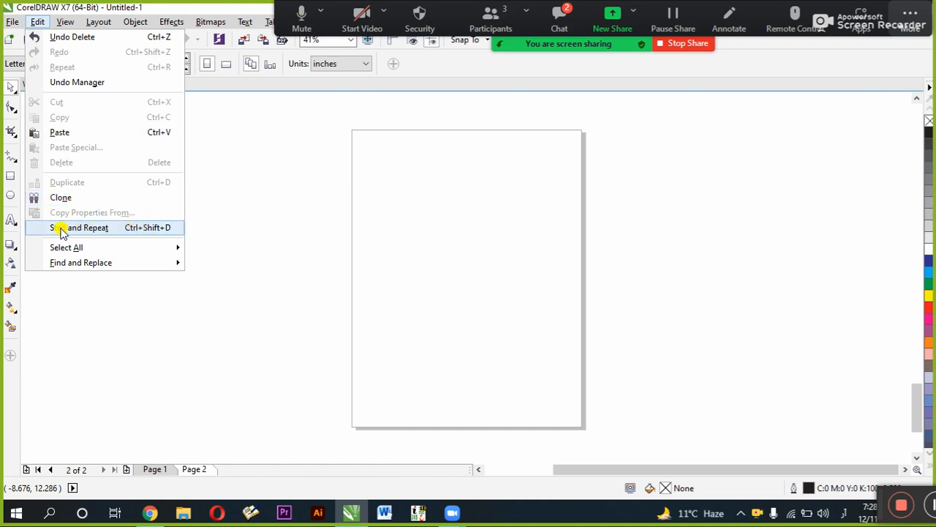
left_click(153, 252)
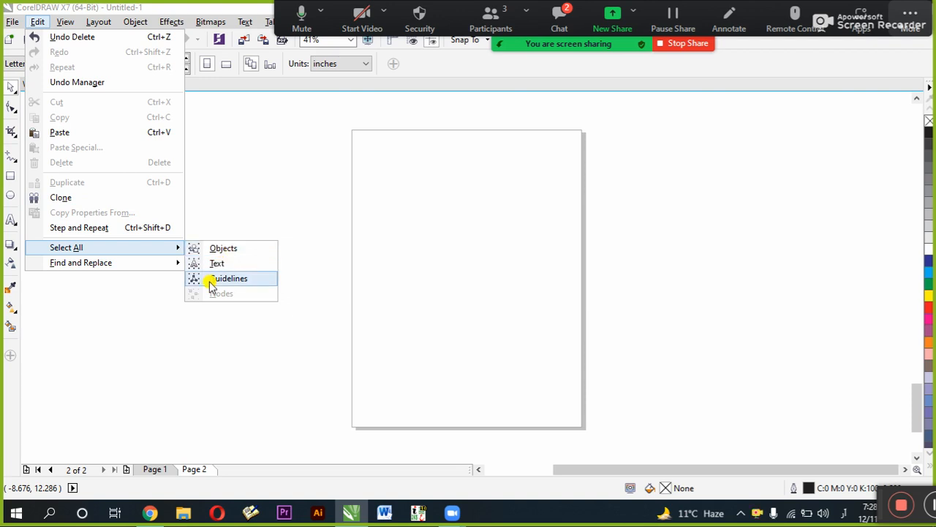
mouse_move(142, 262)
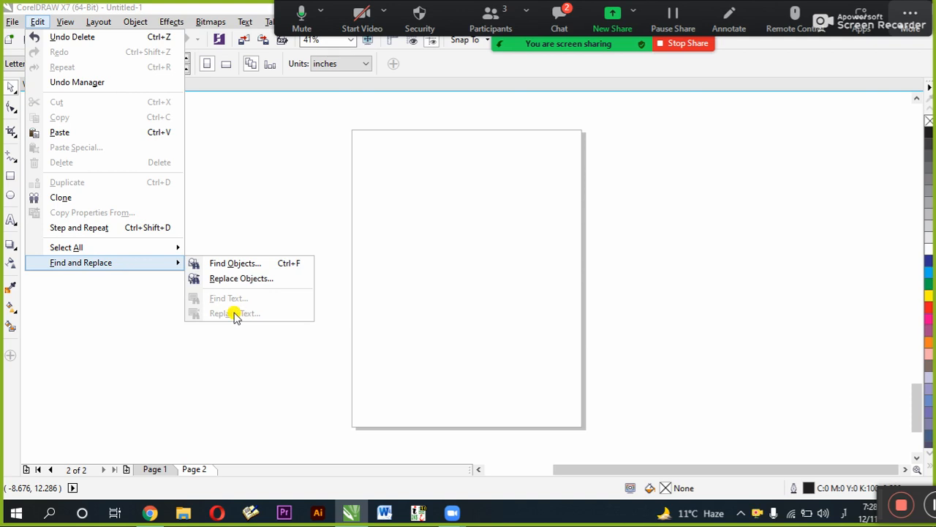
left_click(483, 205)
left_click_drag(437, 133, 267, 272)
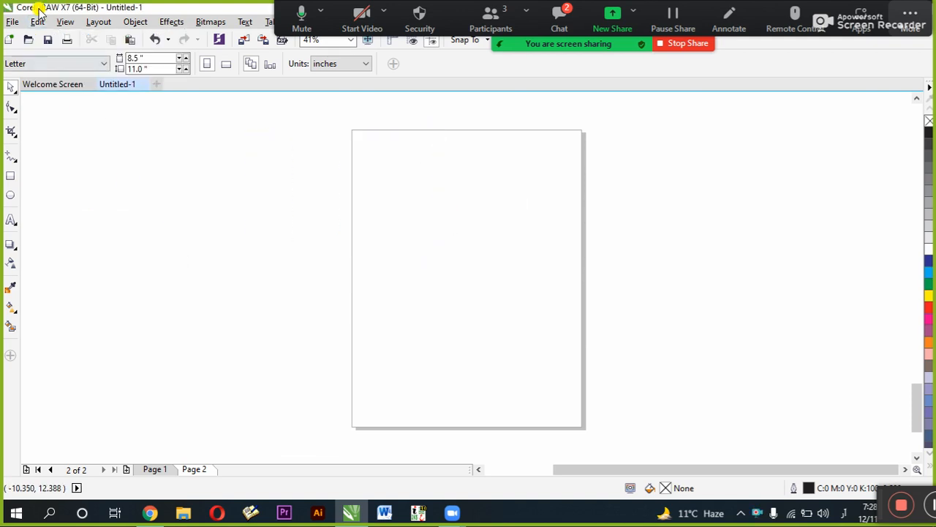
left_click(37, 21)
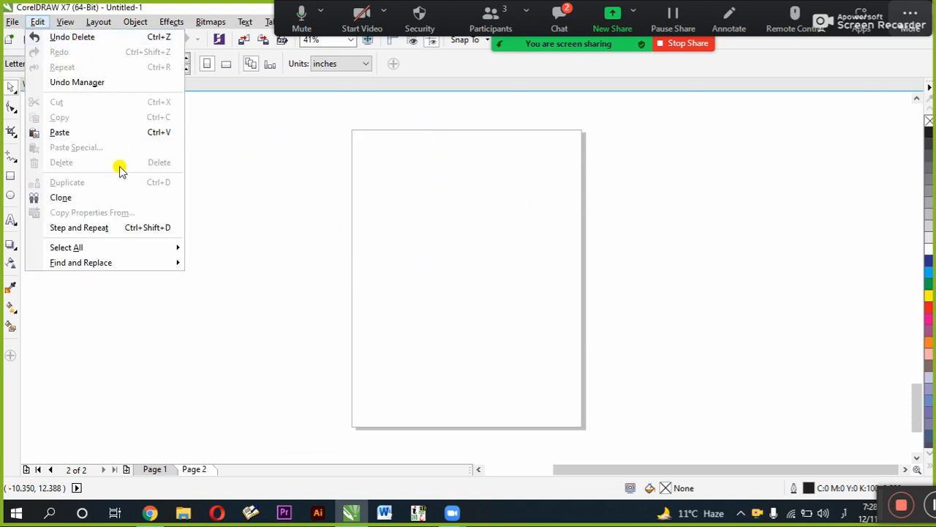
Examine the available View commands, covering the display modes, preview options, rulers, guidelines and alignment guides.
mouse_move(61, 24)
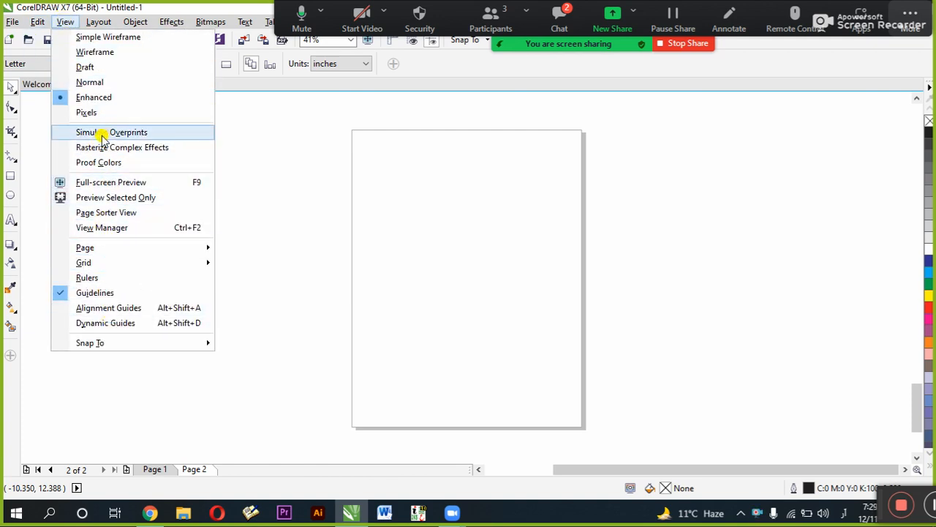
left_click(119, 9)
left_click(56, 19)
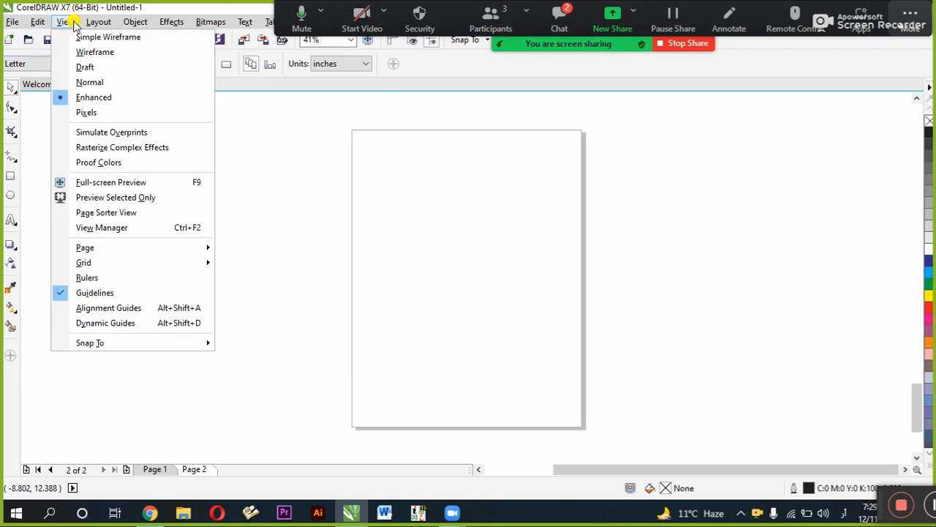
left_click(29, 67)
left_click(251, 102)
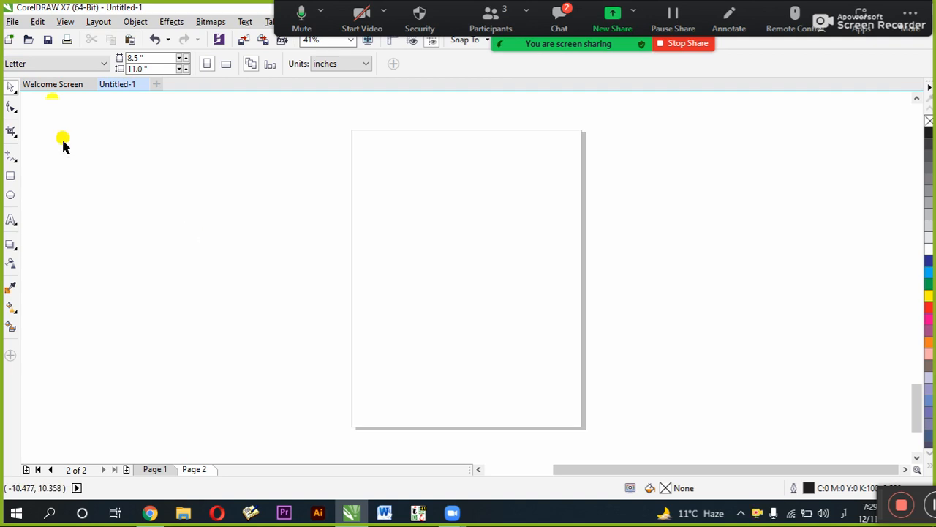
left_click(64, 22)
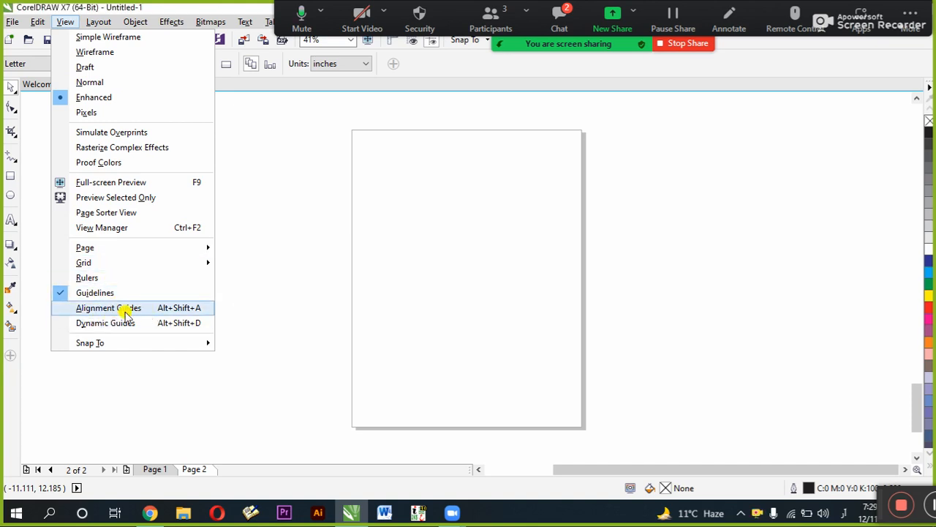
left_click(92, 182)
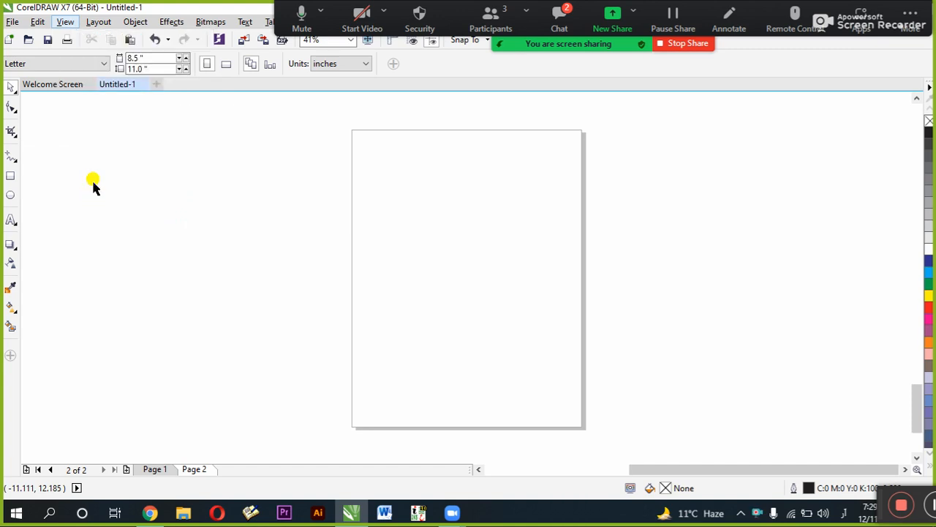
left_click(85, 177)
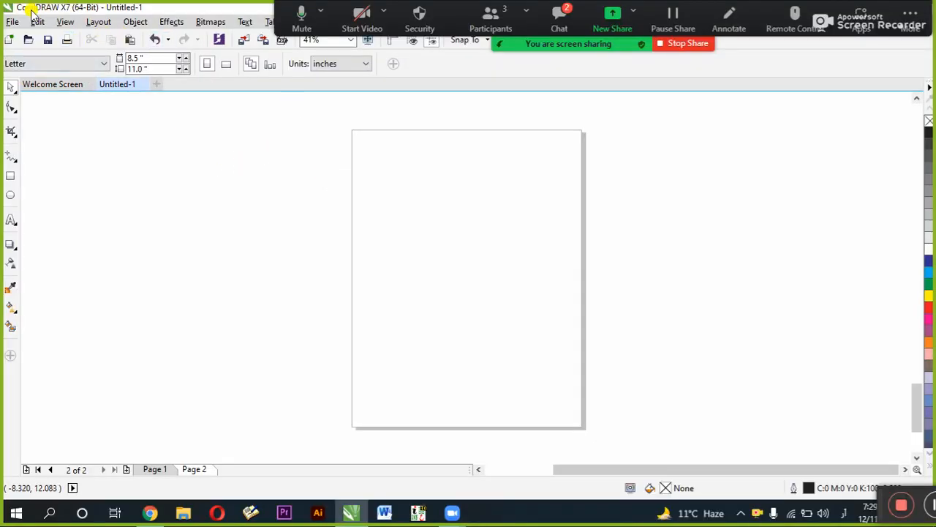
left_click(98, 21)
mouse_move(65, 21)
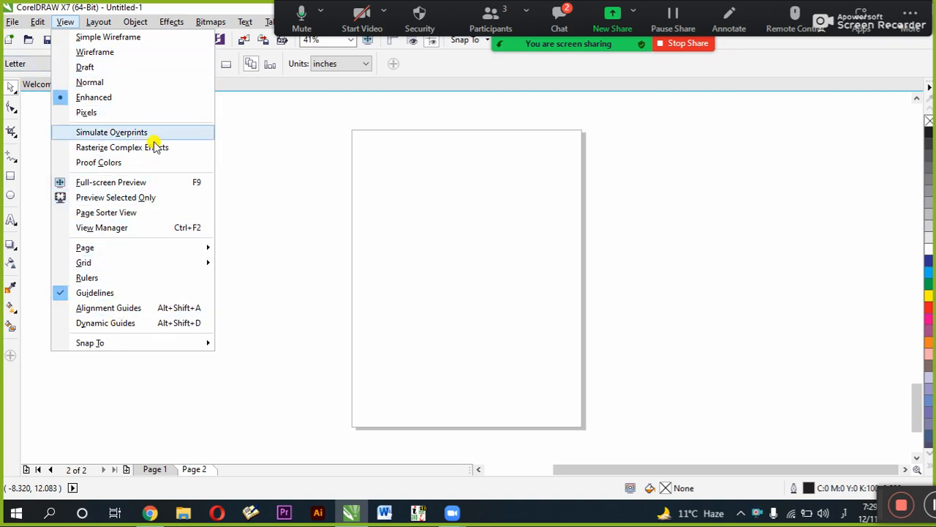
Switch to the Zoom meeting chat to read the participants' messages, and close the chat window.
left_click(560, 16)
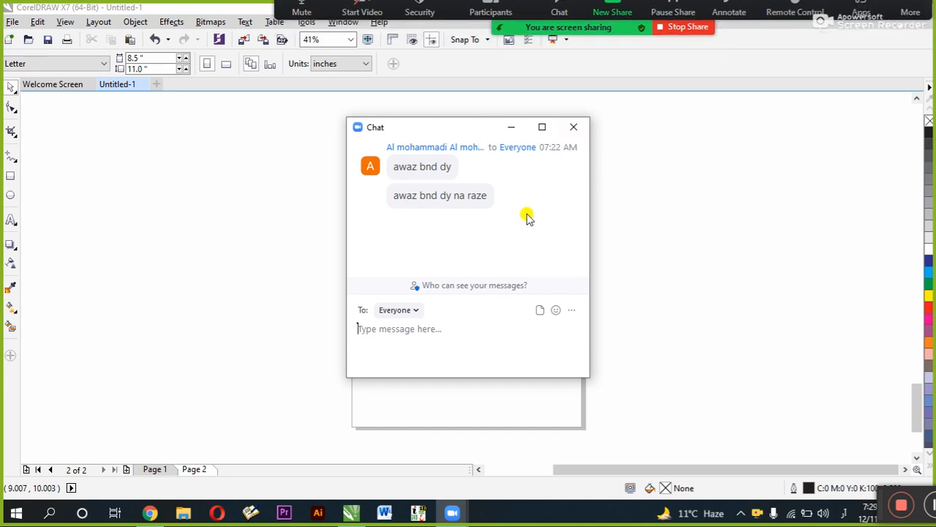
left_click(572, 130)
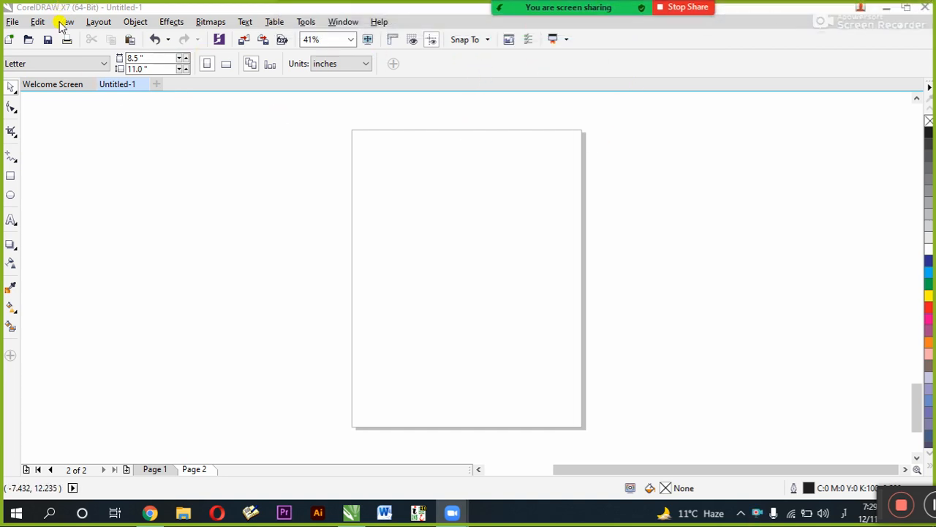
mouse_move(890, 496)
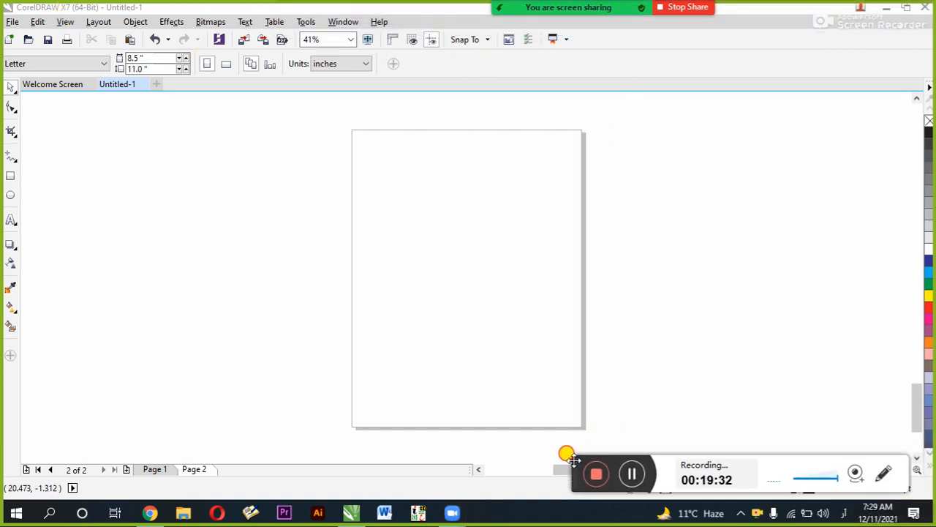